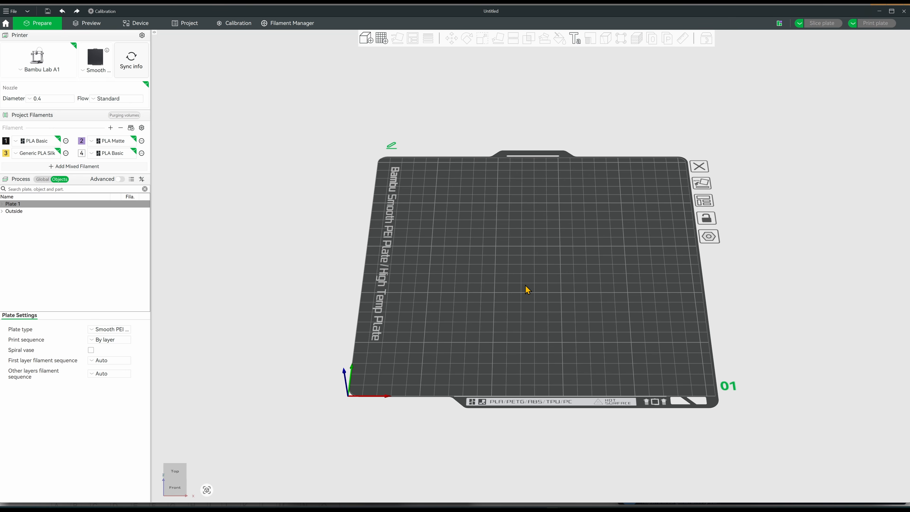
Step: Add a rounded rectangle primitive to the empty build plate
right_click(528, 289)
mouse_move(561, 363)
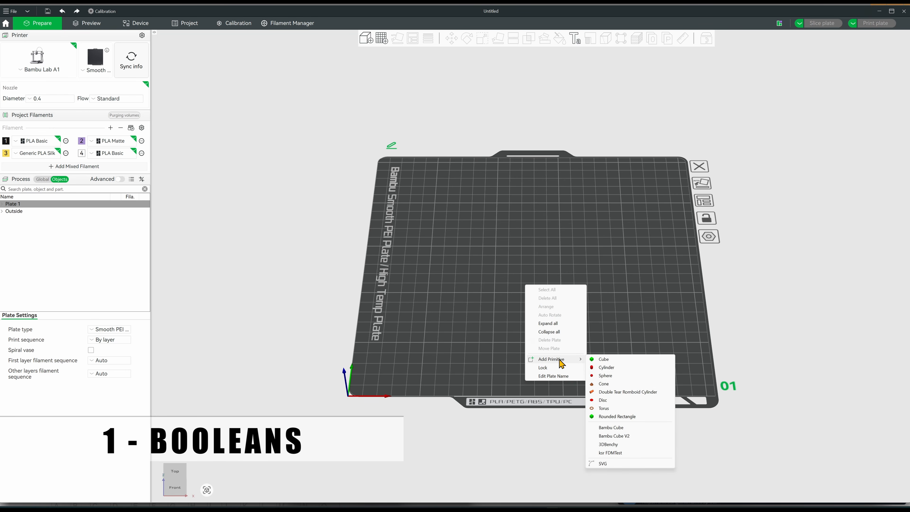
left_click(612, 417)
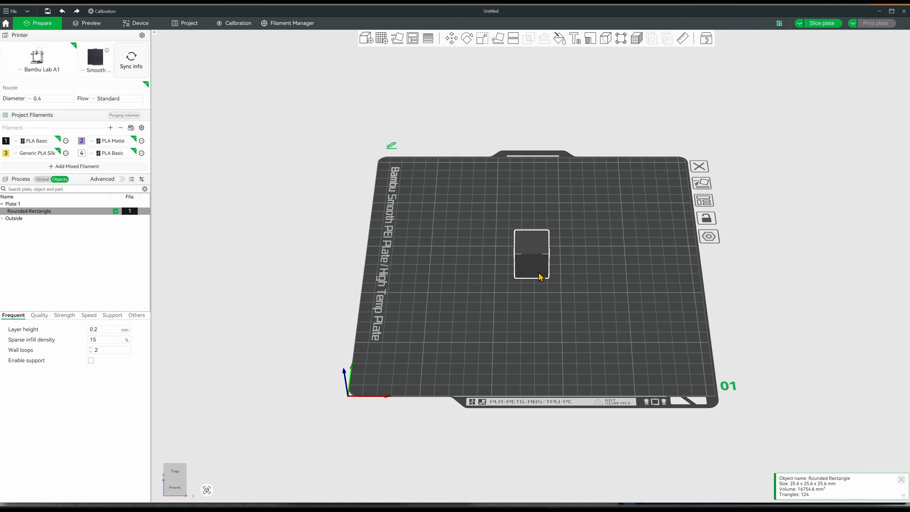
Step: Scale the rounded rectangle to 40 mm in X, 40 mm in Y and 3 mm in Z
key("s")
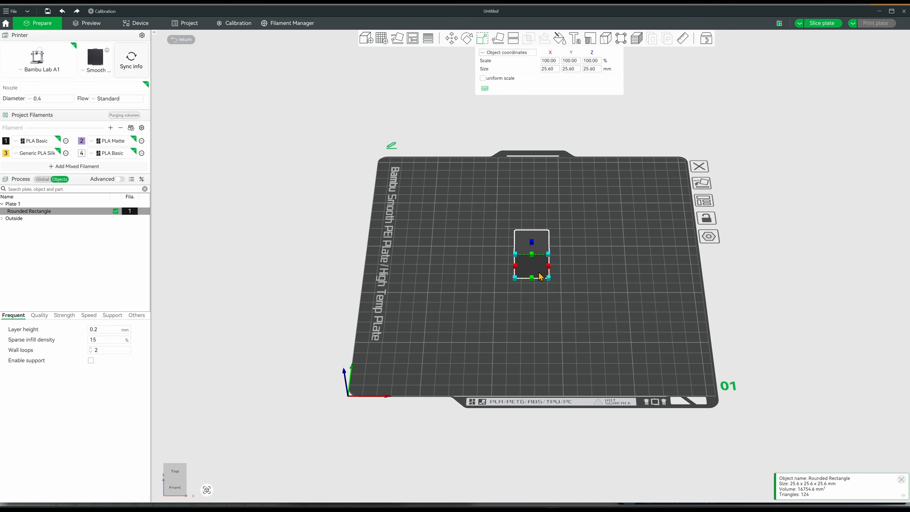
left_click(547, 69)
key("BackSpace")
key("BackSpace")
key("BackSpace")
key("BackSpace")
key("BackSpace")
type("40")
key("Tab")
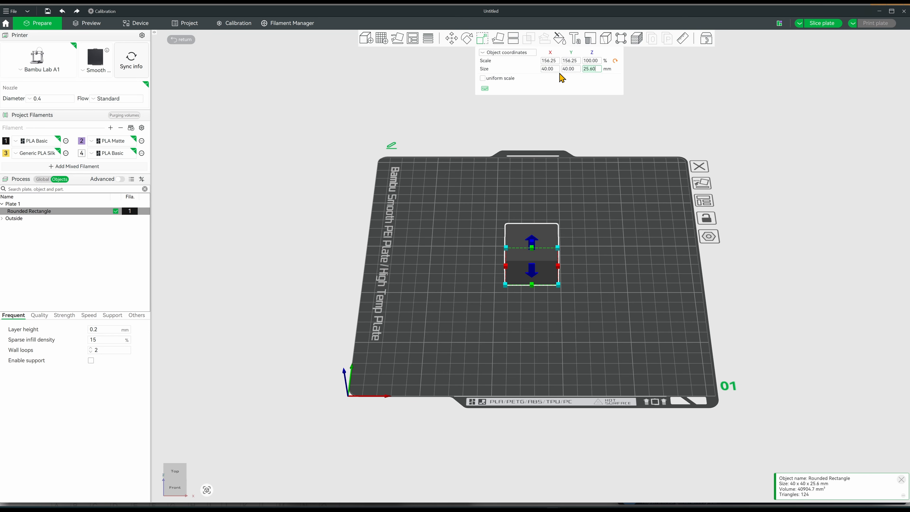
key("Return")
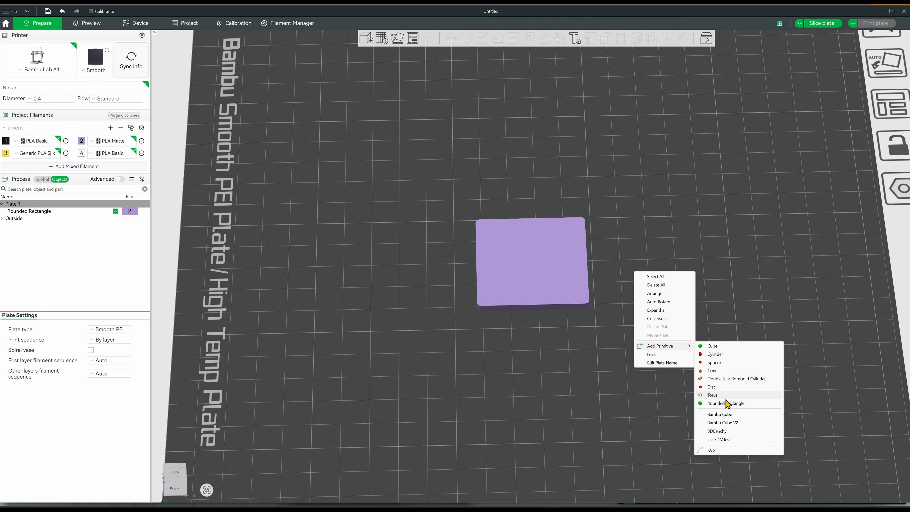
Step: Add a second rounded rectangle primitive and set its size to 35.8 × 35.8 × 3 mm
left_click(671, 403)
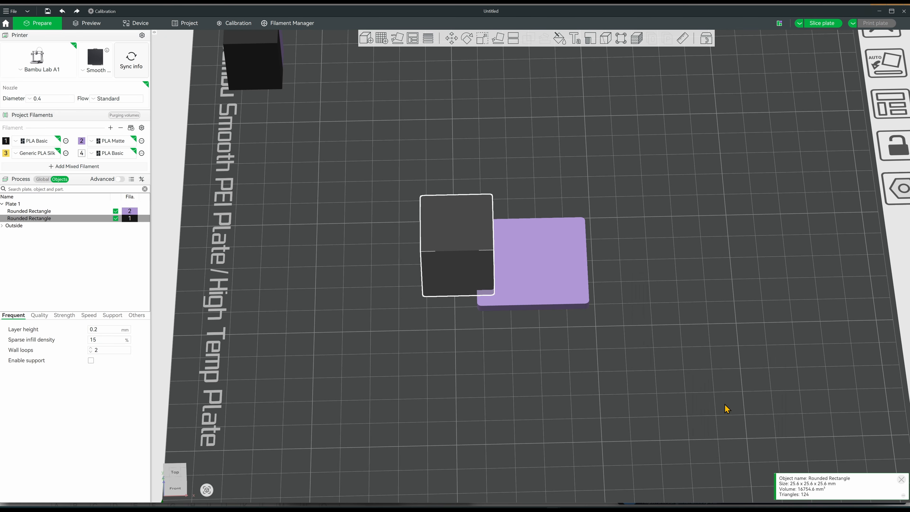
key("s")
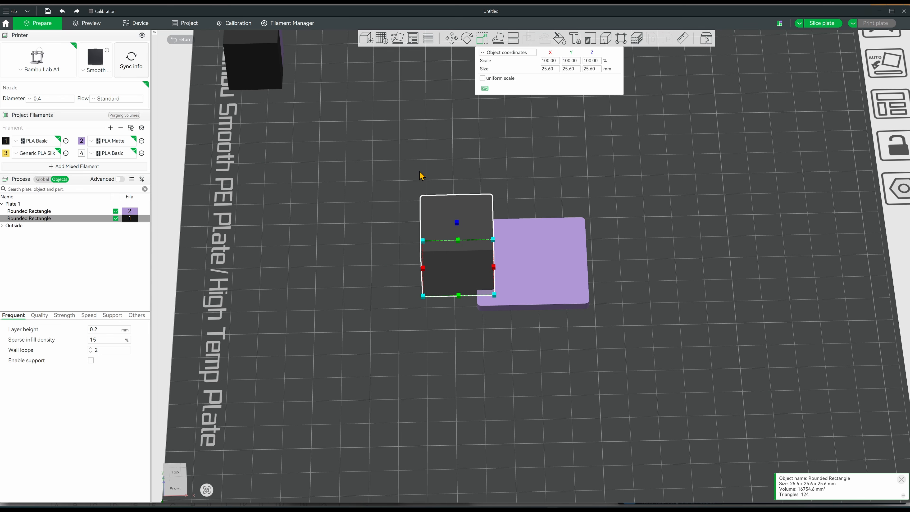
left_click(548, 69)
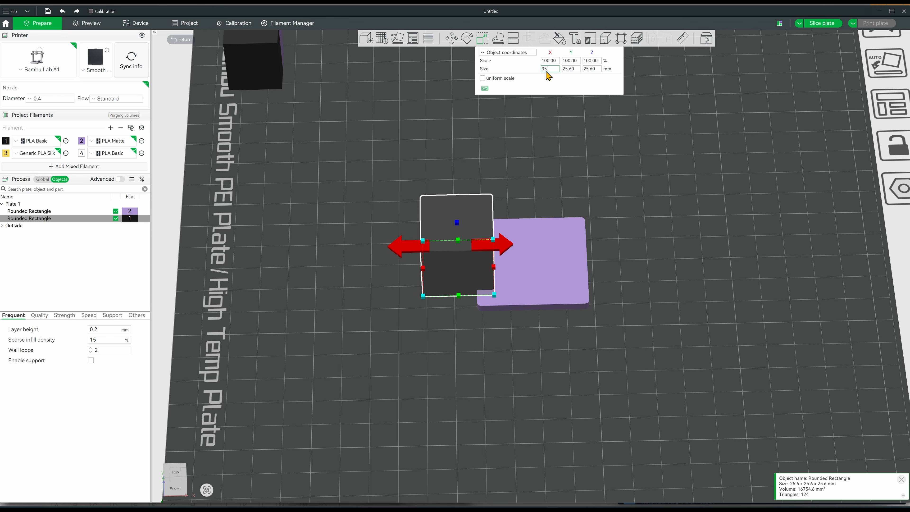
key("Tab")
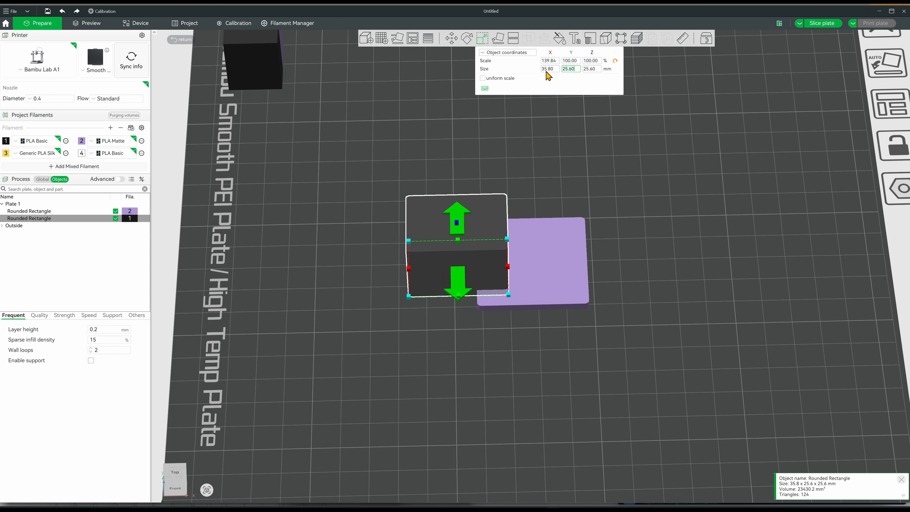
type("35.8")
key("Return")
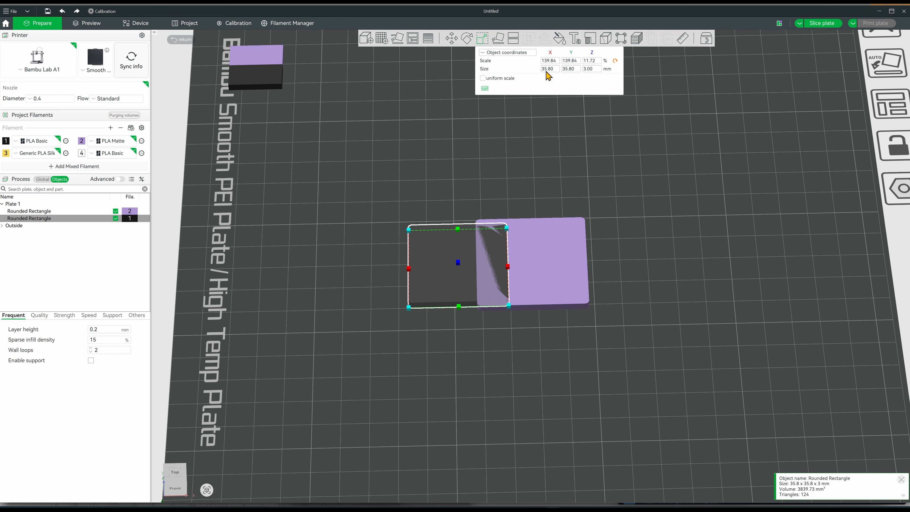
Step: Assign filament 2 to the smaller rounded rectangle and center it on the plate over the larger one
left_click(340, 184)
left_click(434, 274)
key("2")
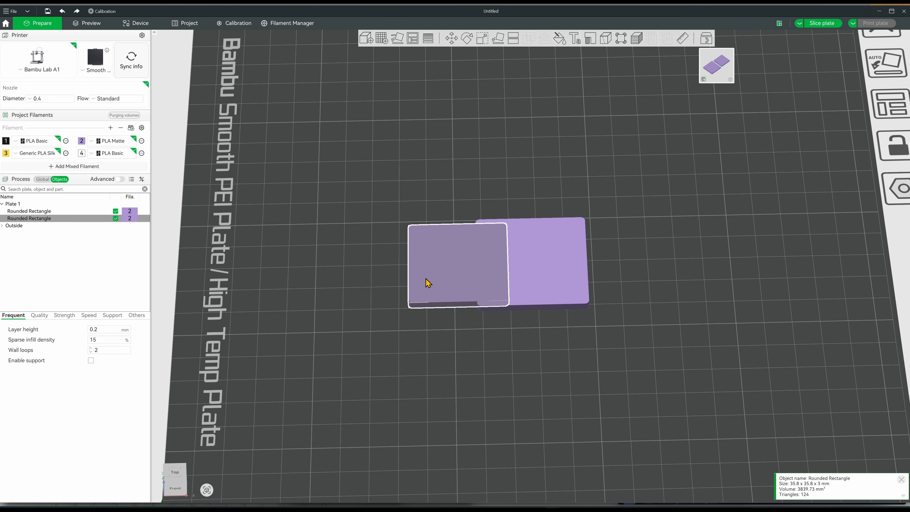
left_click_drag(376, 319, 412, 286)
right_click(423, 254)
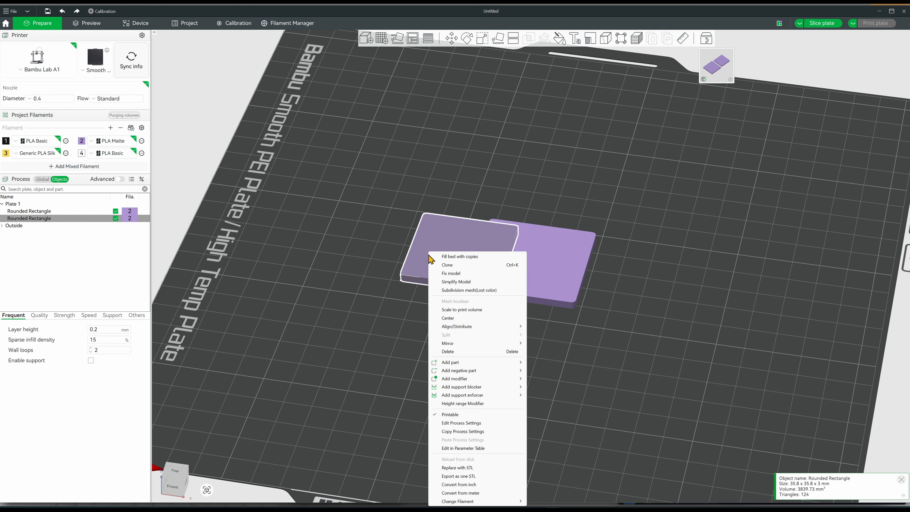
left_click(435, 326)
key("1")
key("5")
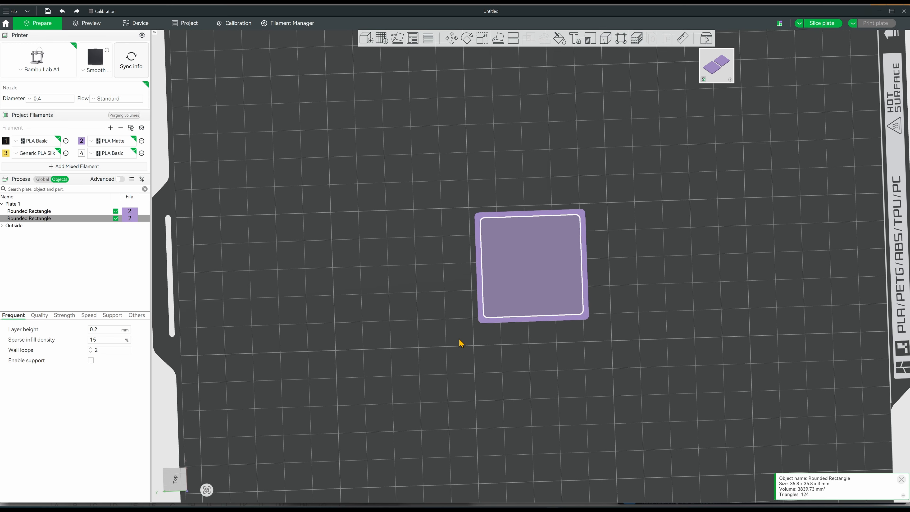
Step: Merge the two rounded rectangles into a single assembly
left_click(65, 210, "ctrl")
right_click(65, 210)
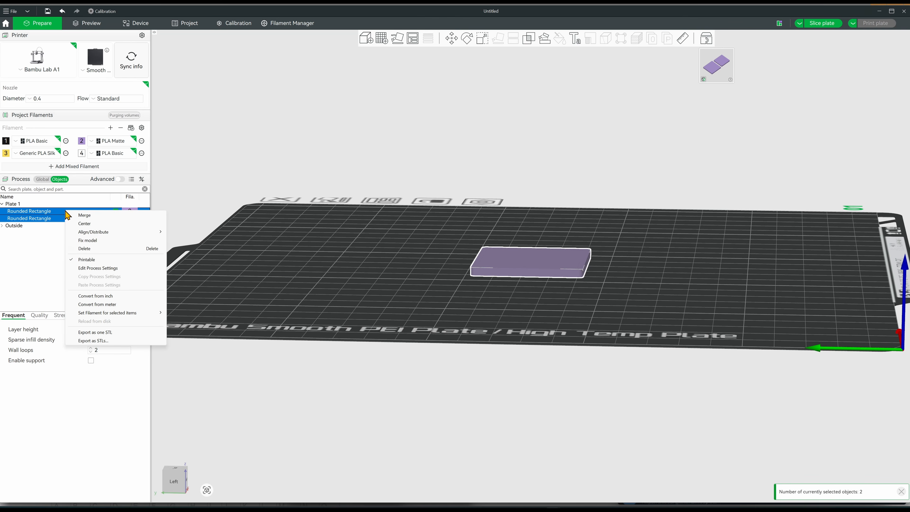
left_click(113, 215)
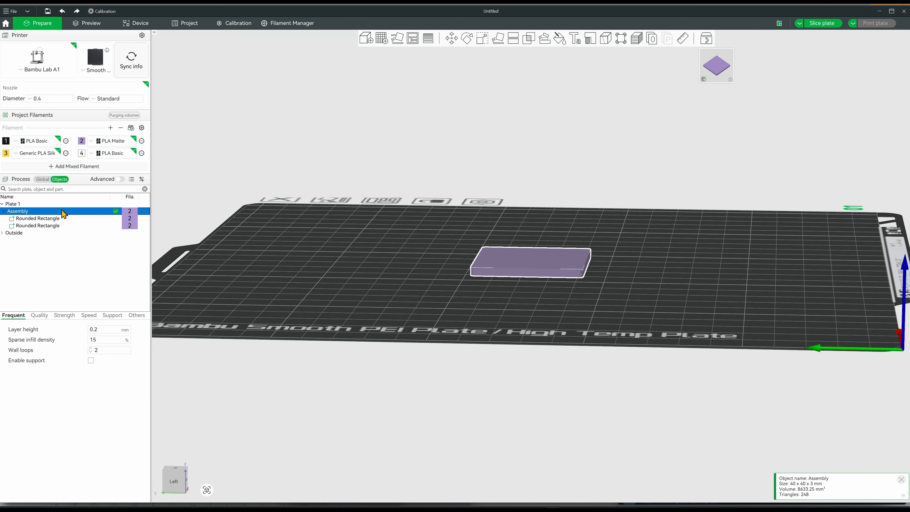
Step: Set the Z position of the smaller rectangle in the assembly to 3 mm in world coordinates
left_click(65, 218)
left_click(65, 226)
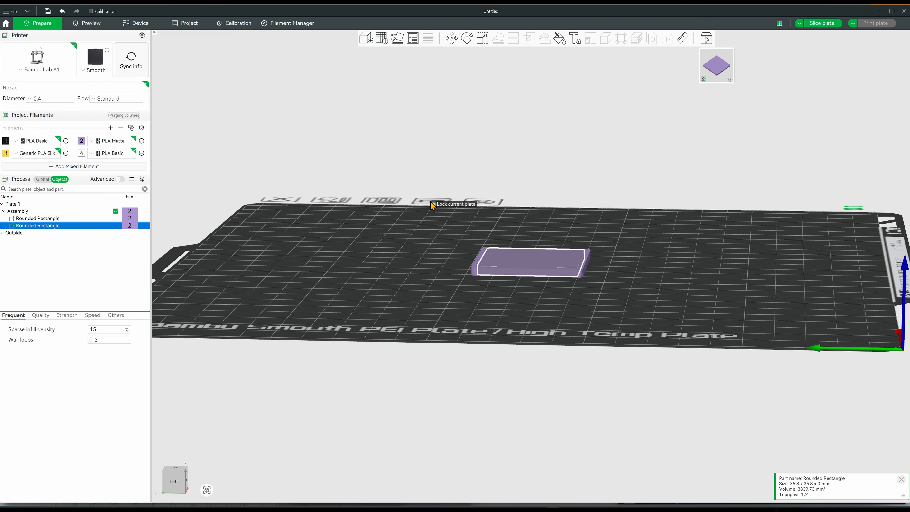
left_click(451, 37)
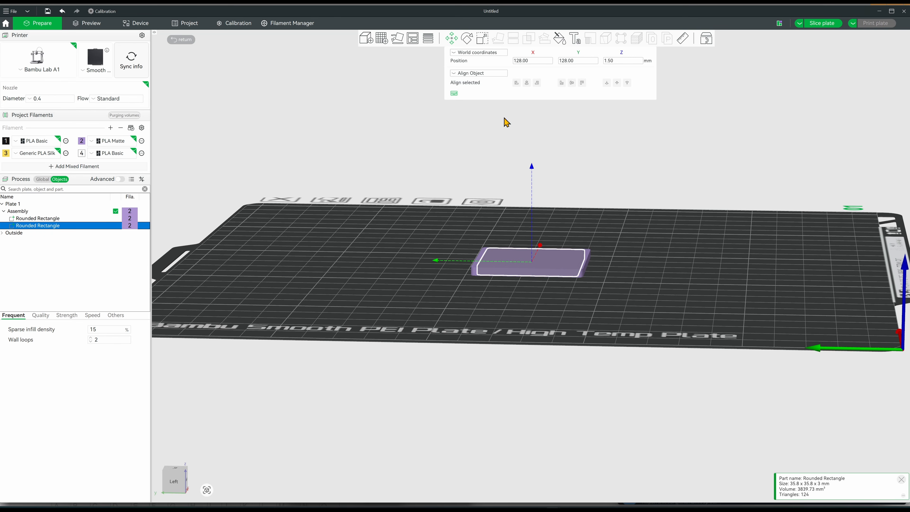
left_click(624, 61)
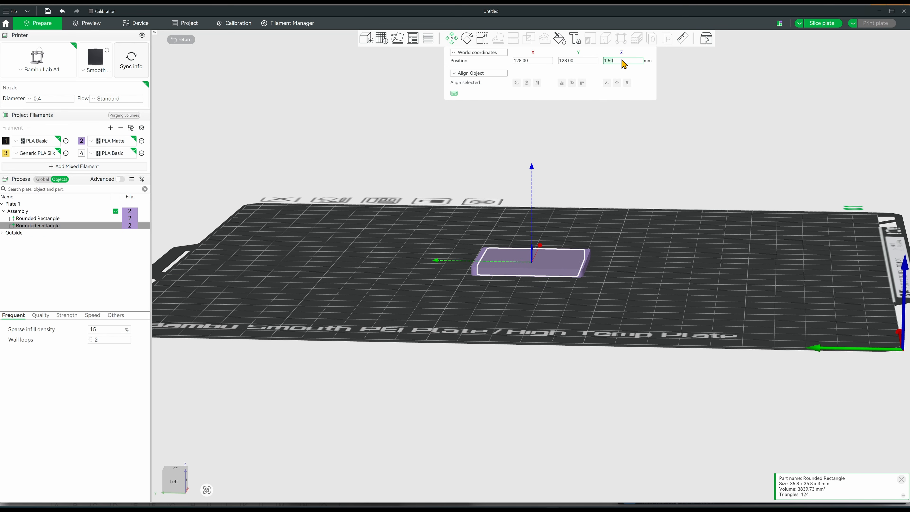
type("3")
key("Return")
key("5")
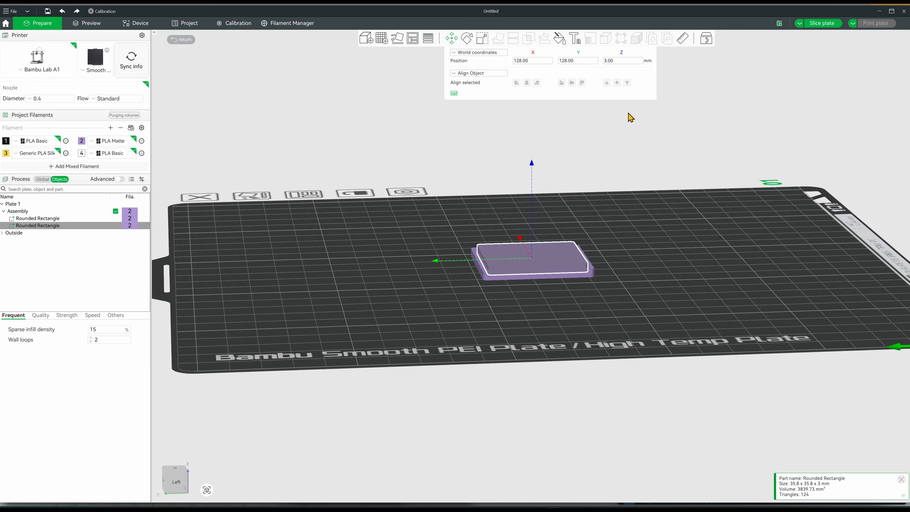
Step: Switch the move tool to object coordinates and set the smaller rectangle's Z position to 3 mm, stacking it on the larger one
left_click(479, 53)
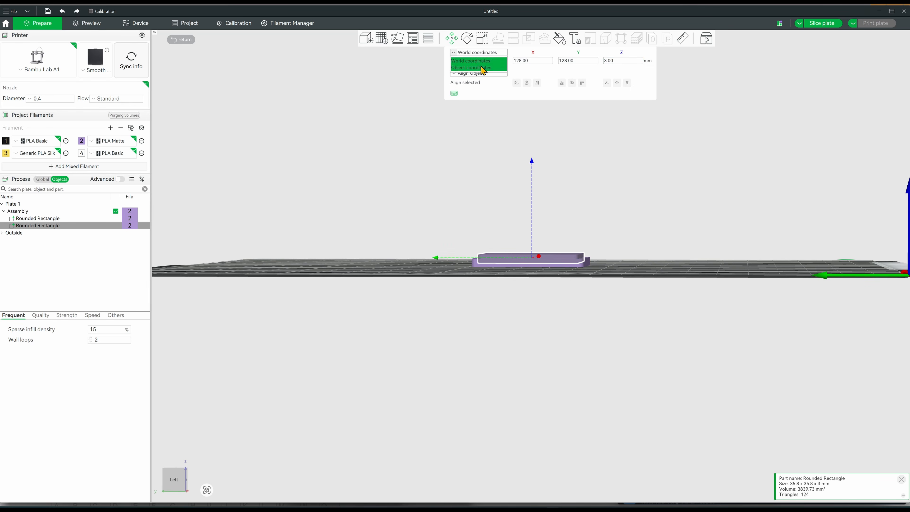
left_click(479, 65)
left_click(615, 63)
type("3")
key("Return")
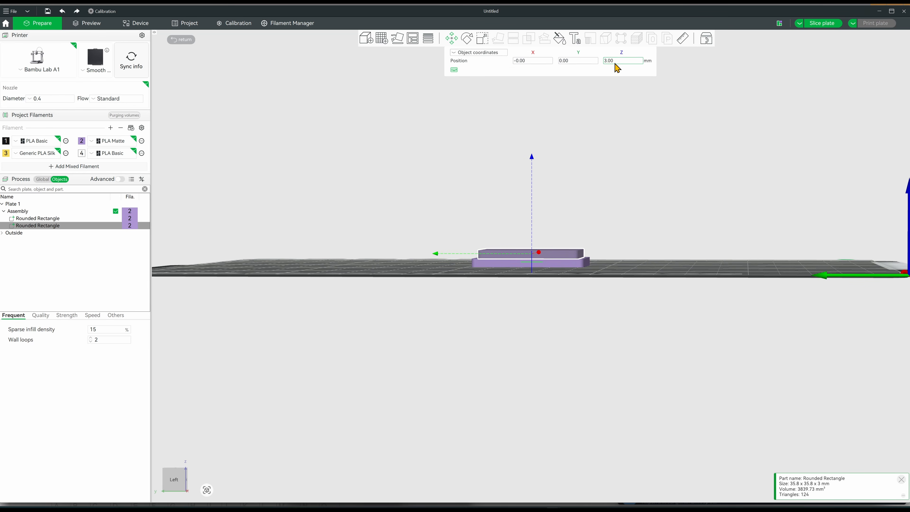
key("5")
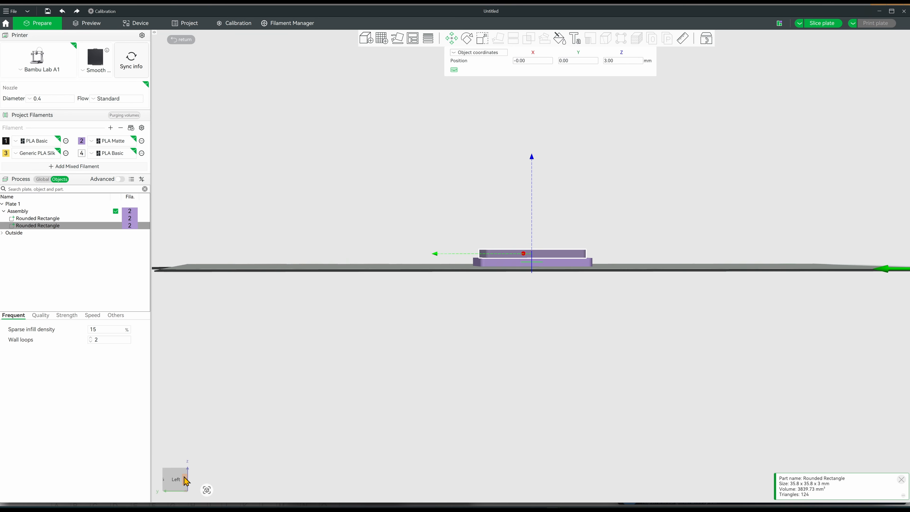
left_click(177, 484)
scroll(562, 273, "up", 5)
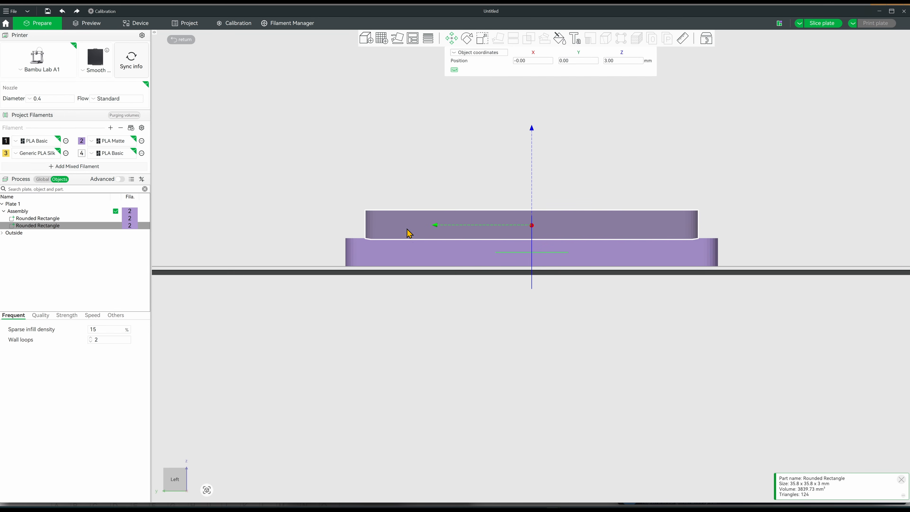
left_click_drag(581, 118, 551, 147)
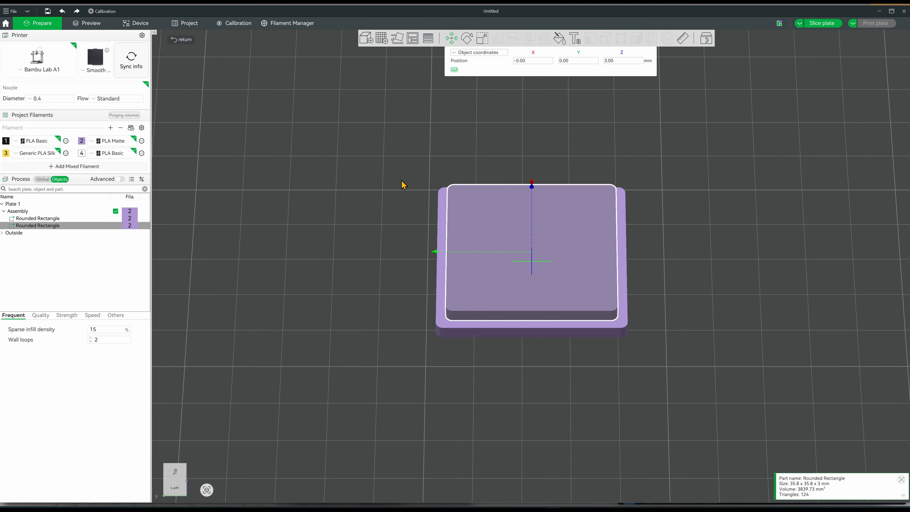
left_click(183, 39)
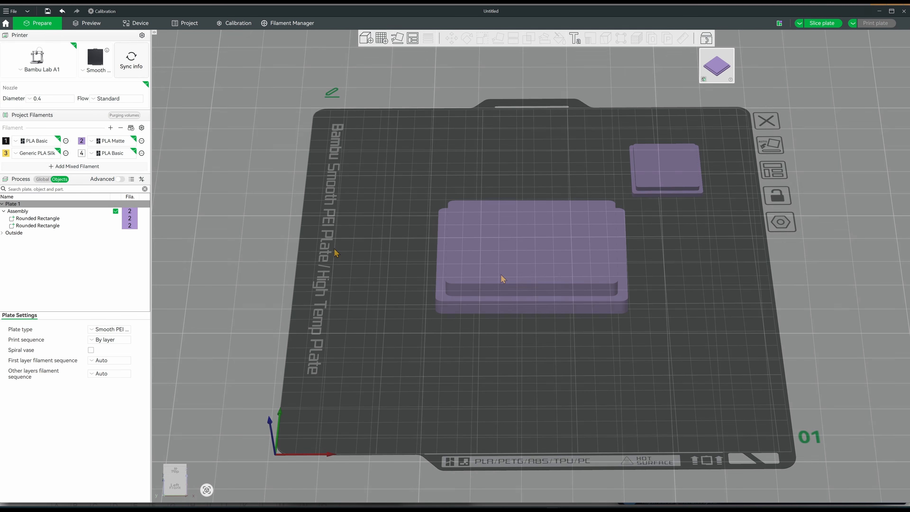
Step: Add another rounded rectangle primitive to the plate and set its size to 40 × 40 × 30 mm
right_click(502, 275)
mouse_move(540, 350)
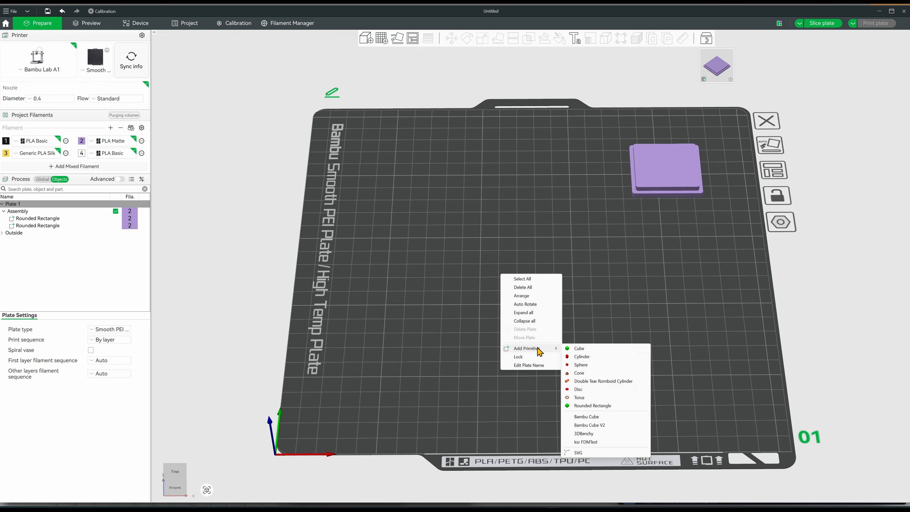
left_click(589, 406)
key("s")
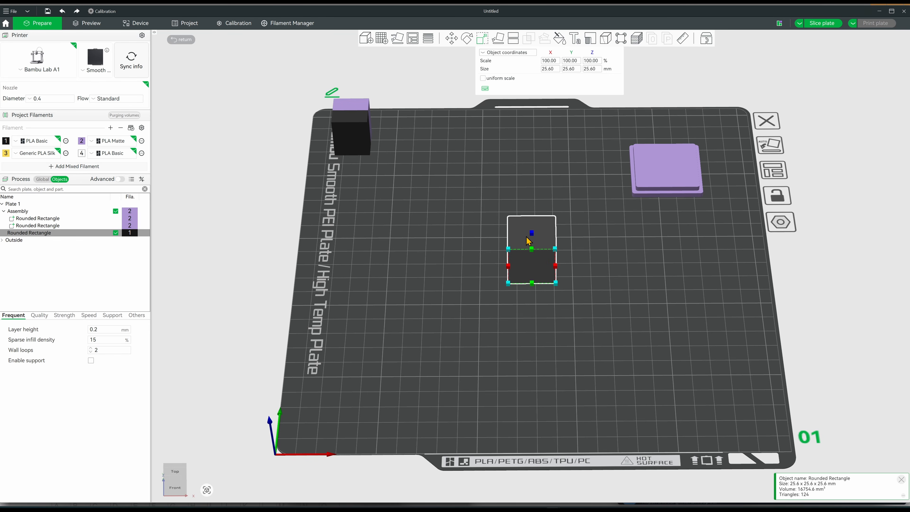
left_click(549, 69)
type("40")
key("Tab")
type("40")
key("Tab")
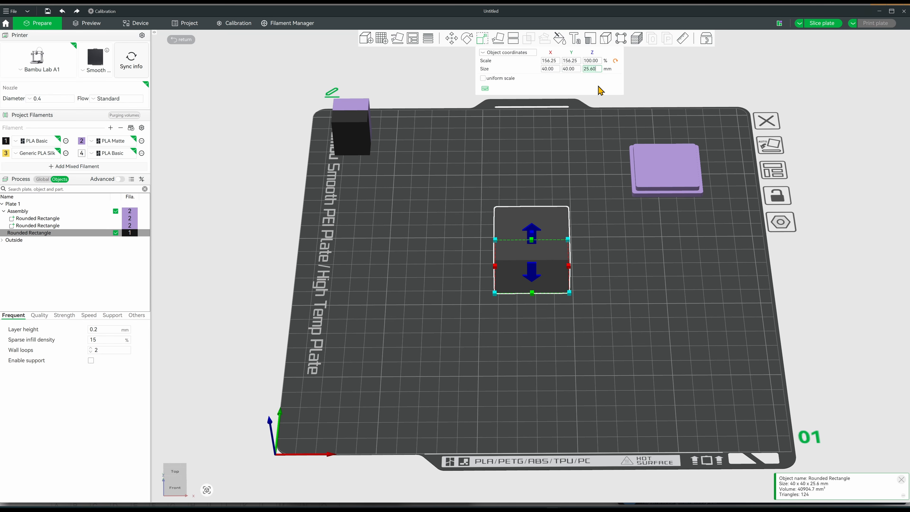
type("30")
key("Tab")
Step: Assign filament 2 to the 30 mm tall rounded rectangle
left_click(503, 171)
left_click_drag(503, 171, 435, 208)
left_click(521, 223)
key("2")
left_click(569, 317)
Step: Add one more rounded rectangle primitive and center it on the plate inside the 30 mm tall block
right_click(571, 320)
mouse_move(596, 392)
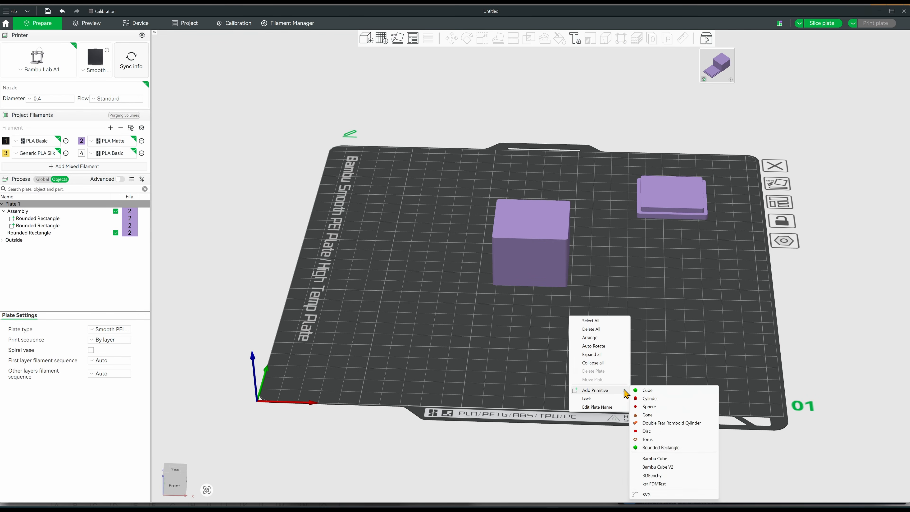
left_click(659, 446)
left_click_drag(658, 441, 655, 326)
right_click(462, 240)
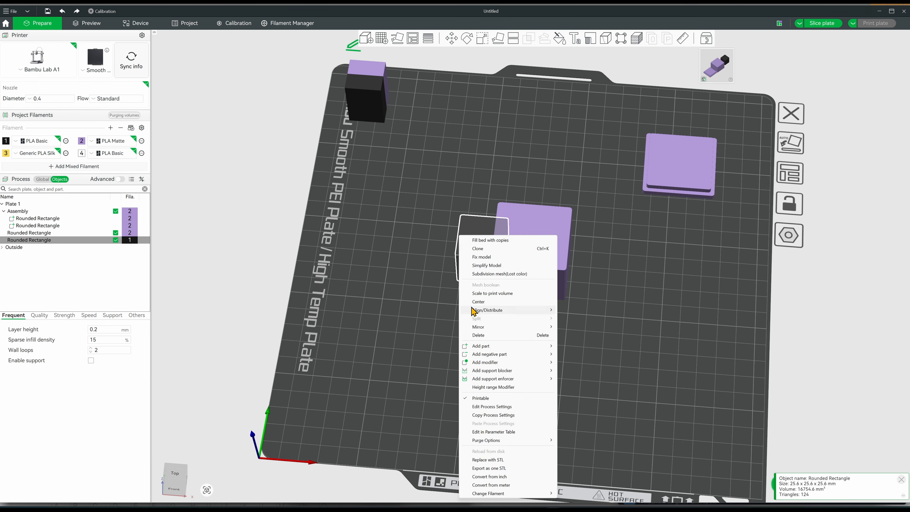
left_click(493, 305)
left_click_drag(549, 314, 579, 300)
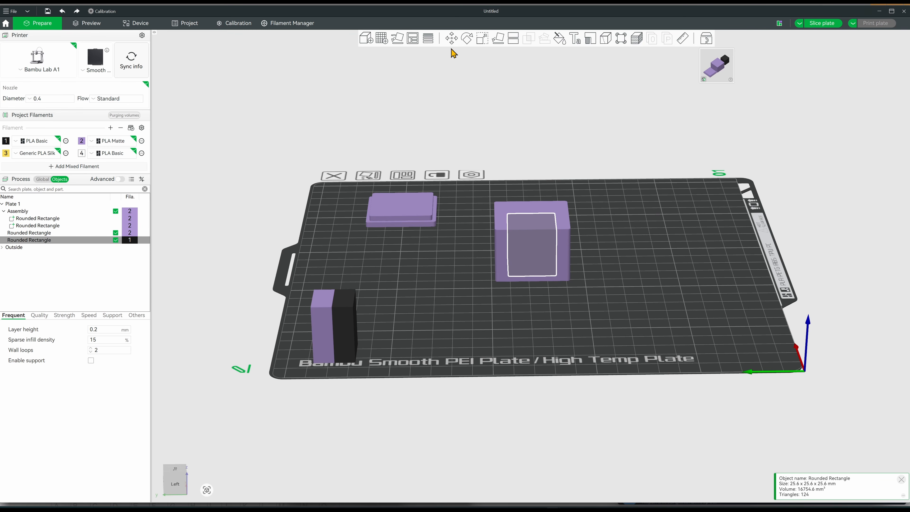
Step: Set the size of the inner rounded rectangle to 36 × 36 × 50 mm
key("s")
left_click(550, 68)
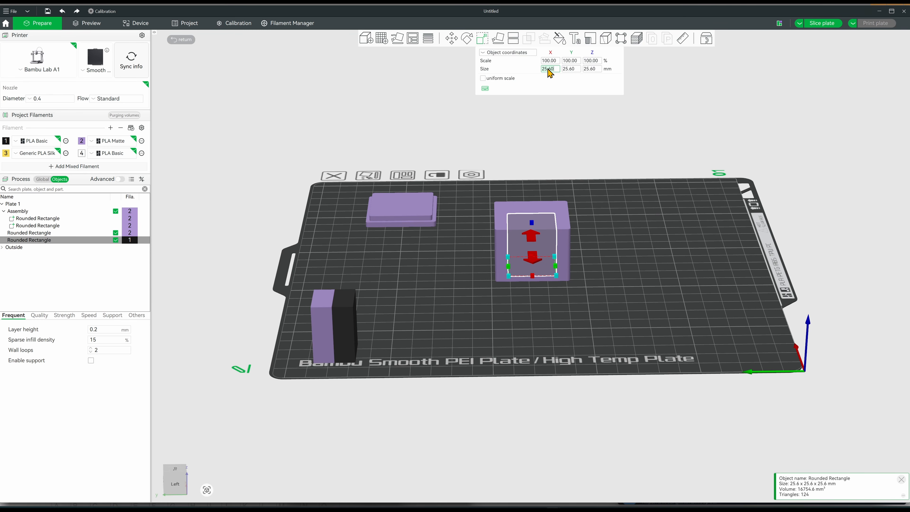
type("36")
key("Tab")
type("36")
key("Tab")
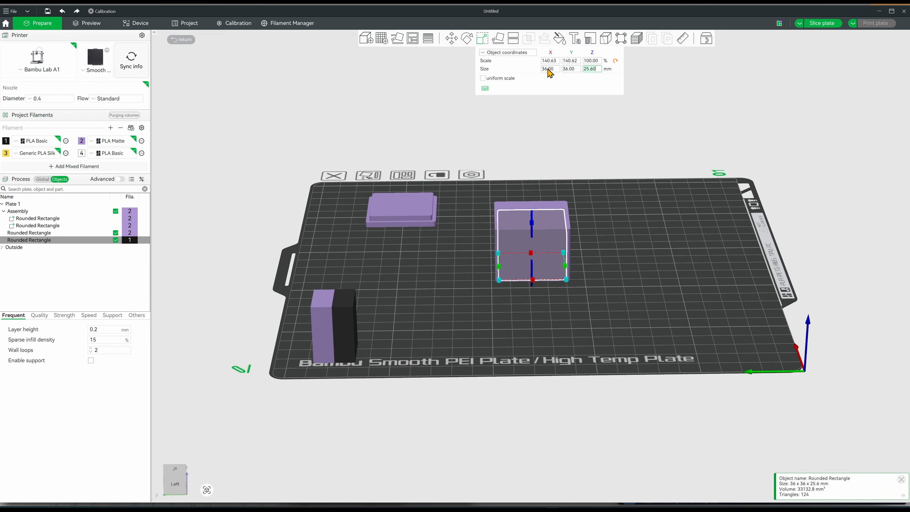
type("50")
key("Return")
left_click_drag(564, 136, 508, 138)
left_click(486, 150)
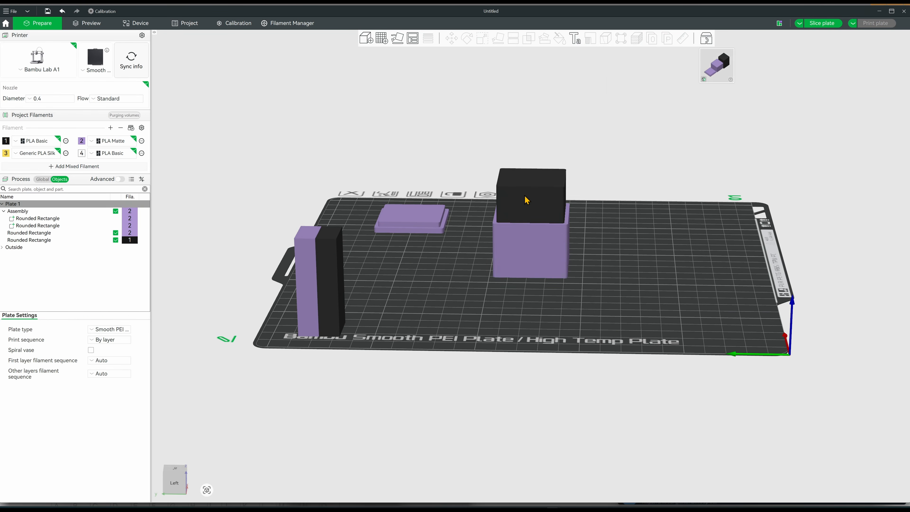
Step: Merge the inner black block and the surrounding purple block into one assembly
left_click(526, 198)
left_click(41, 234, "ctrl")
right_click(41, 234)
left_click(57, 239)
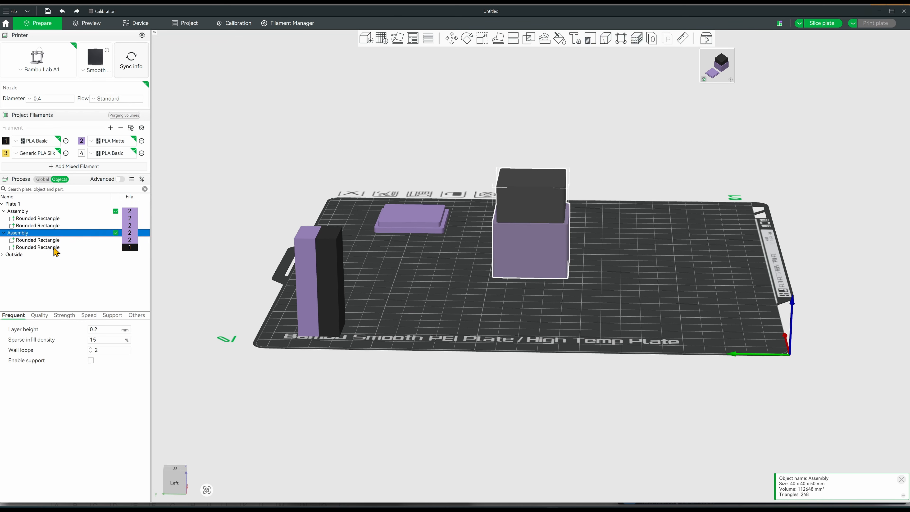
Step: Raise the inner black block within the assembly to Z 2 mm in object coordinates
left_click(55, 249)
left_click(449, 39)
left_click_drag(601, 140, 598, 133)
left_click(170, 477)
left_click(479, 53)
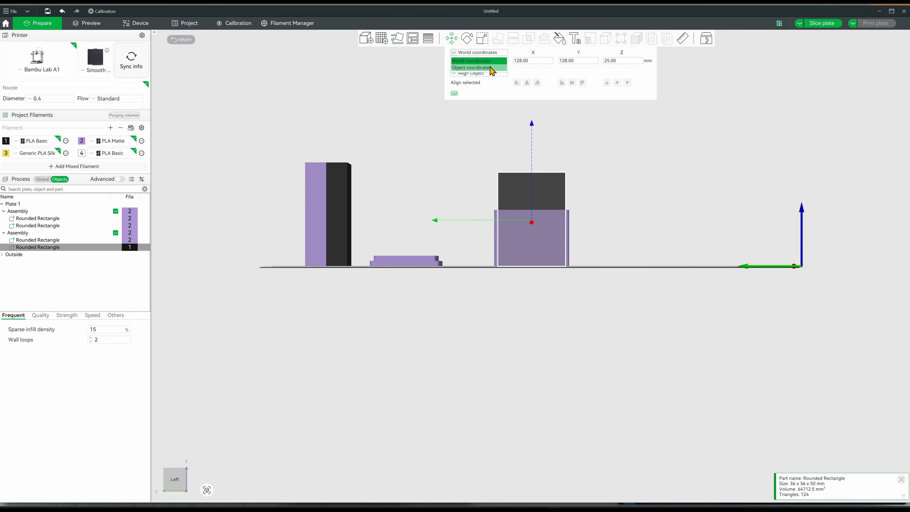
left_click(473, 61)
type("2")
key("Return")
scroll(567, 299, "up", 5)
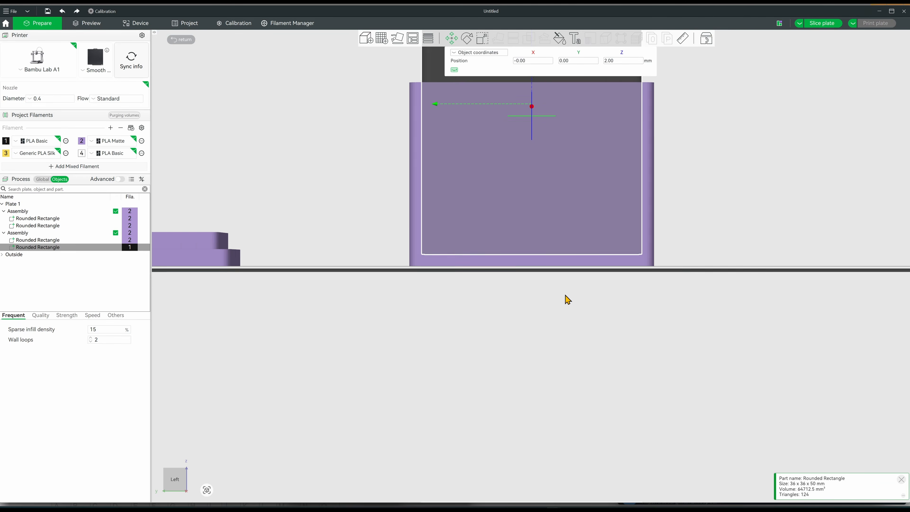
scroll(527, 265, "down", 3)
left_click_drag(643, 166, 640, 185)
scroll(640, 185, "down", 4)
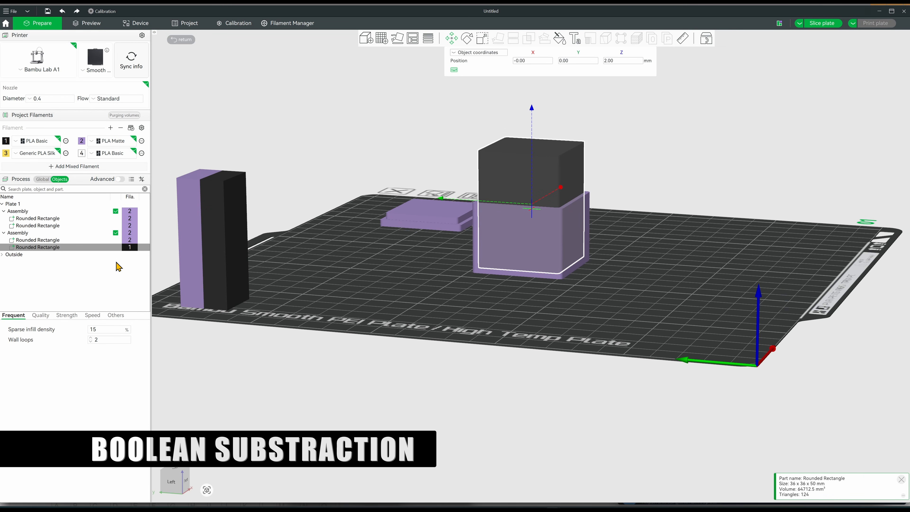
Step: Subtract the black block from the purple block with a mesh boolean to hollow out the box
left_click(189, 45)
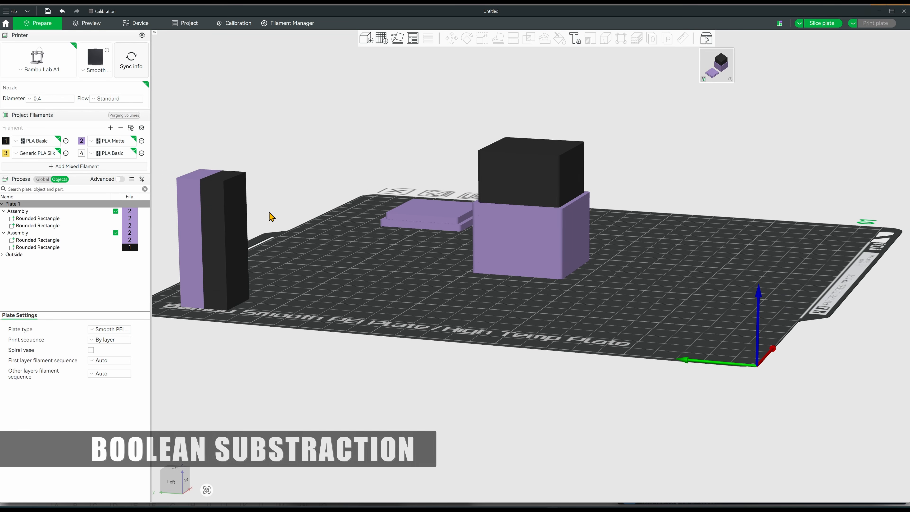
left_click(61, 243)
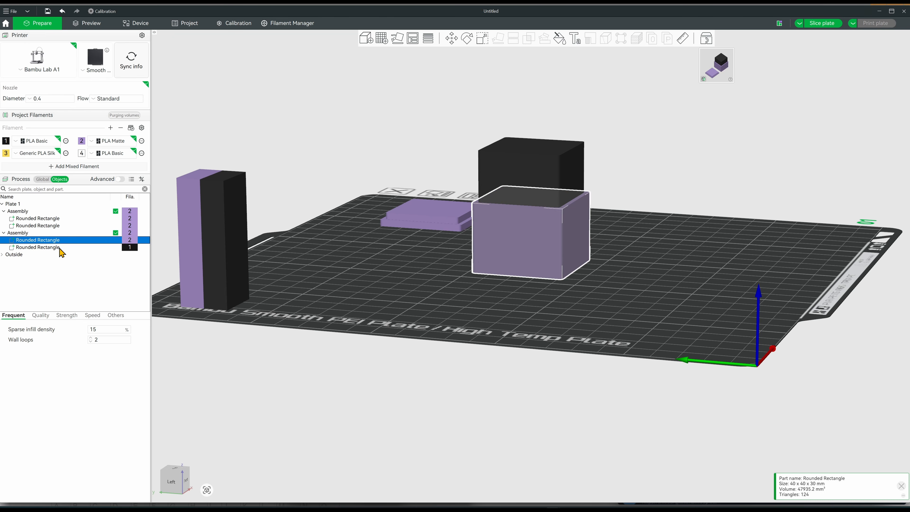
left_click(61, 249, "shift")
left_click_drag(620, 111, 616, 117)
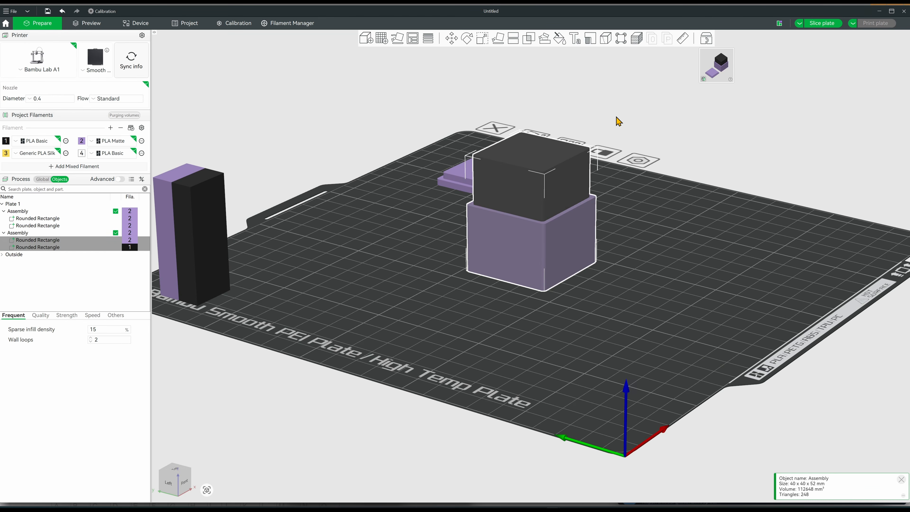
left_click(530, 38)
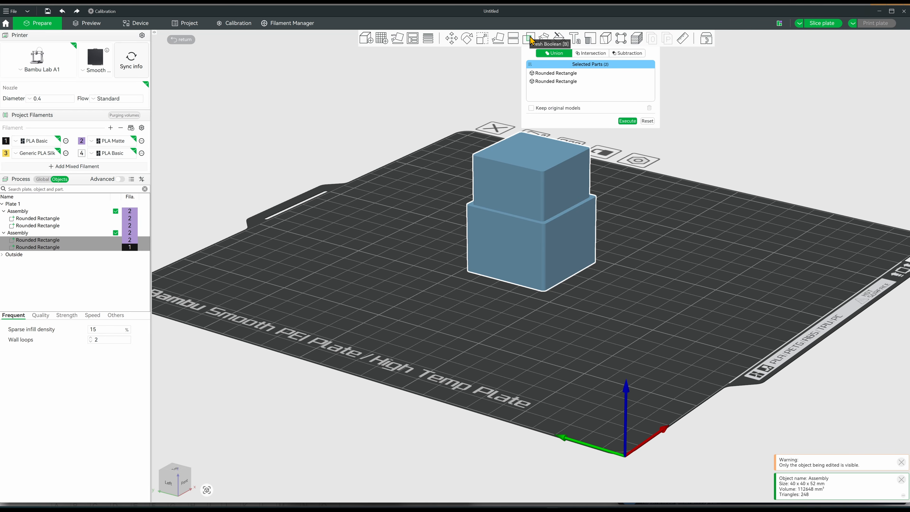
left_click(631, 53)
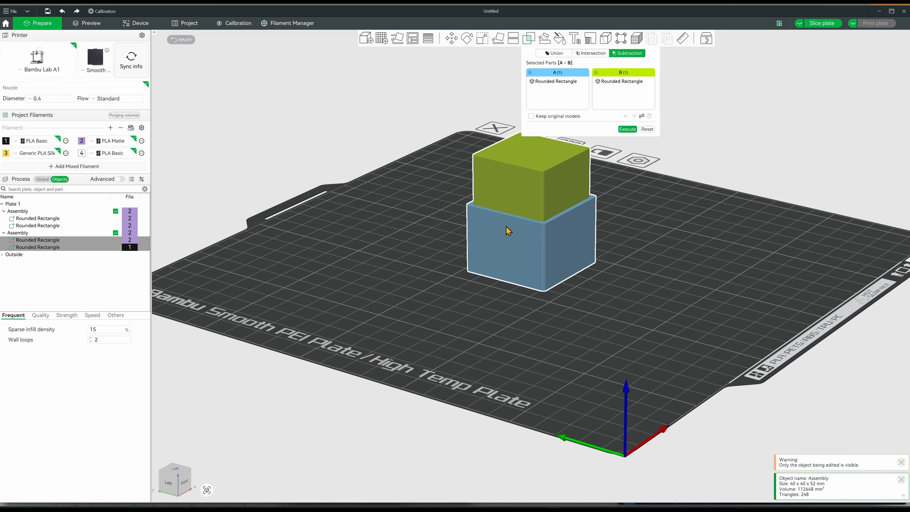
left_click(628, 129)
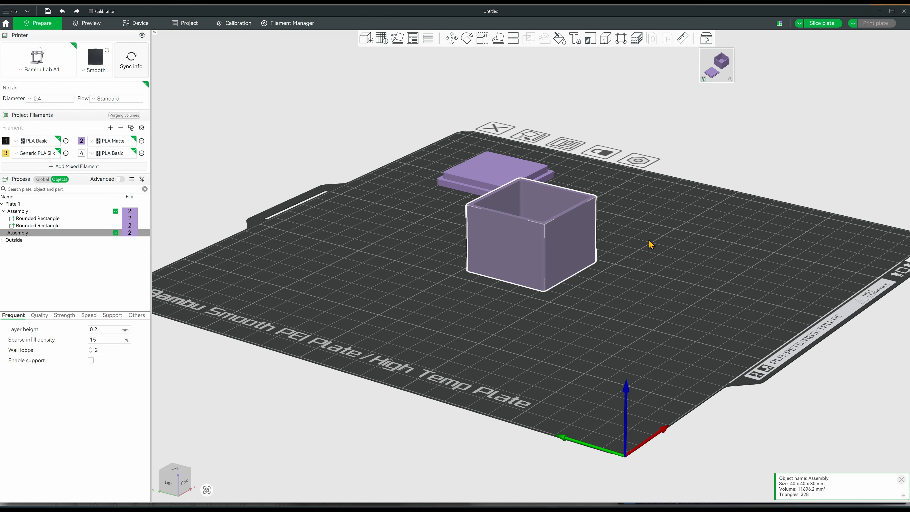
scroll(651, 244, "up", 1)
mouse_move(641, 242)
left_mouse_down()
mouse_move(625, 256)
mouse_move(669, 237)
mouse_move(671, 250)
mouse_move(632, 245)
left_mouse_up()
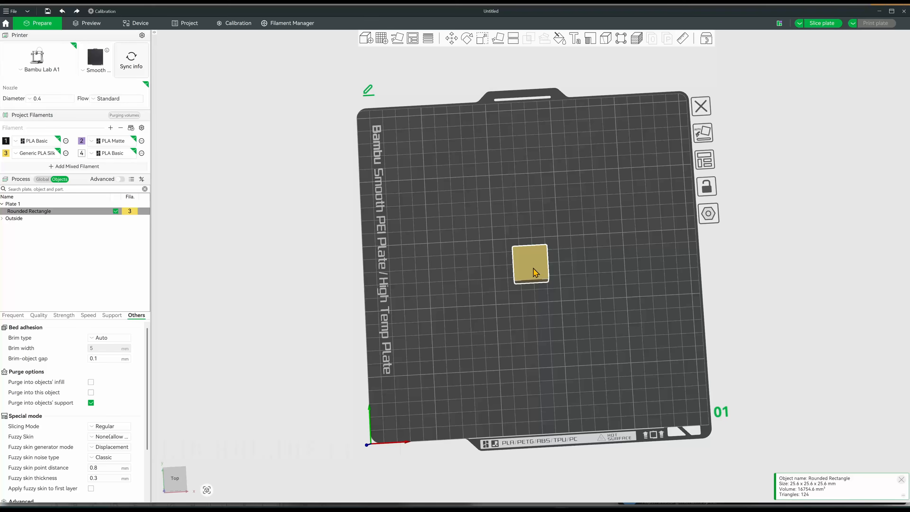
Step: Scale the yellow rounded rectangle to about 136 mm along X and about 2.75 mm in height
key("s")
left_click_drag(549, 268, 621, 261)
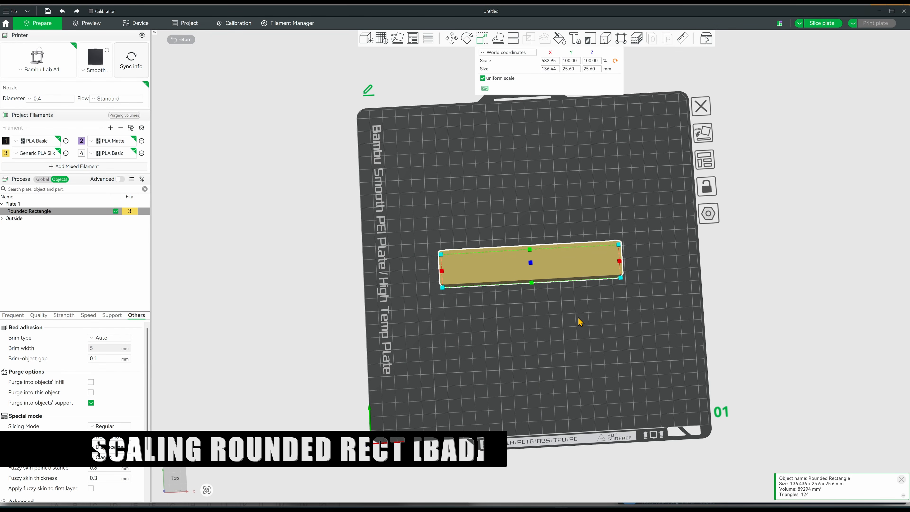
left_click_drag(580, 322, 591, 298)
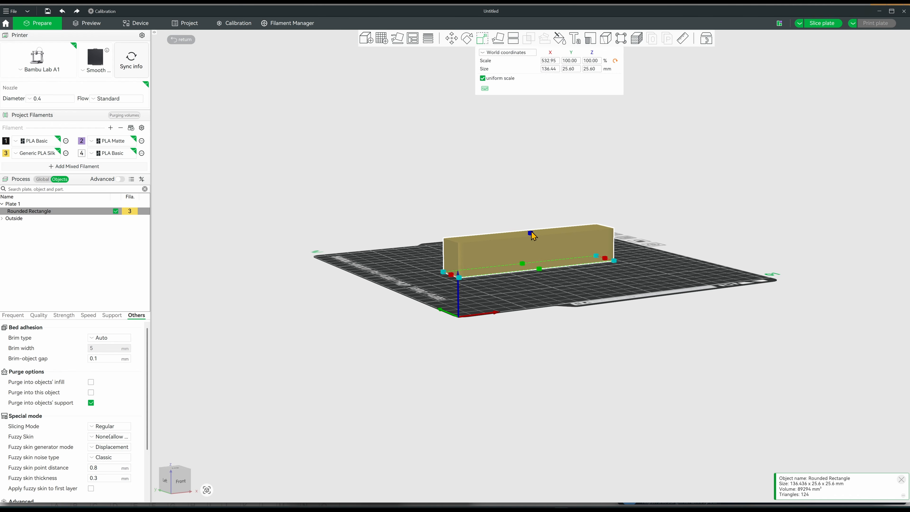
left_click_drag(532, 232, 532, 266)
left_click_drag(570, 196, 509, 261)
scroll(508, 261, "up", 3)
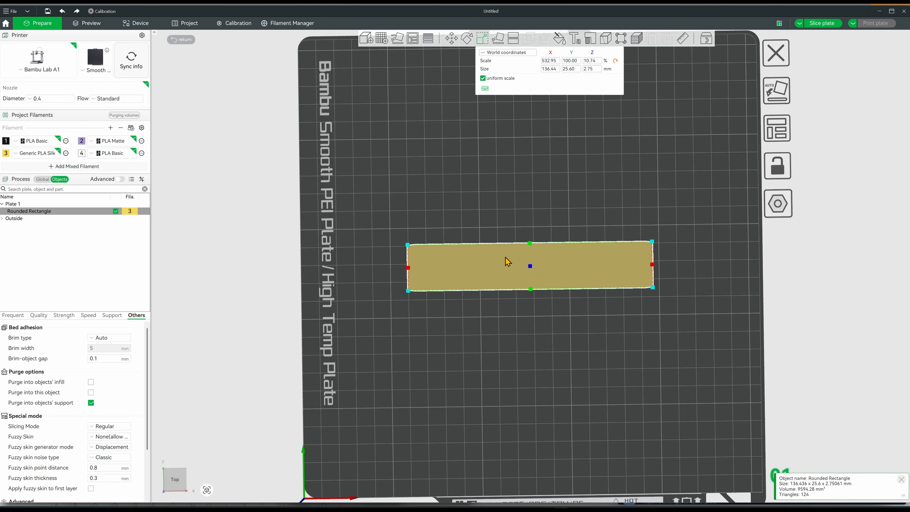
scroll(519, 266, "up", 2)
left_click(414, 334)
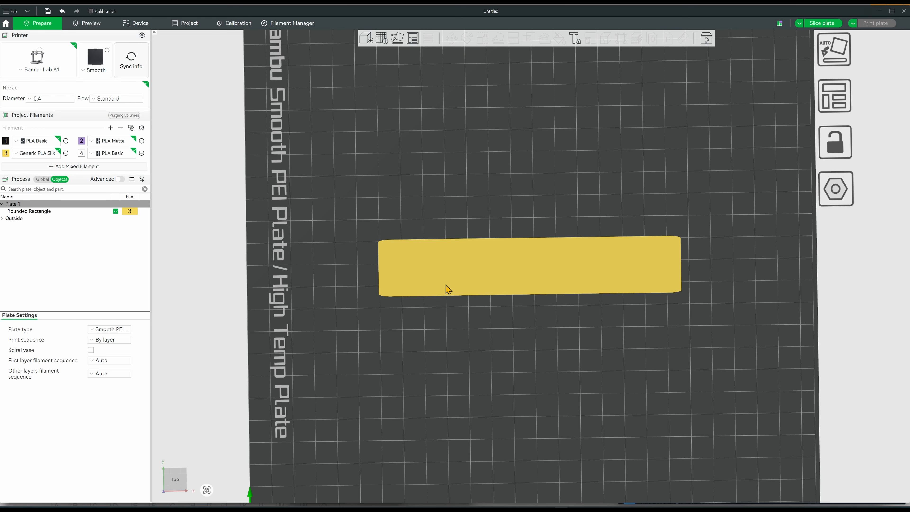
Step: Add a new rounded rectangle primitive on the plate in front of the stretched yellow bar
right_click(517, 353)
mouse_move(549, 426)
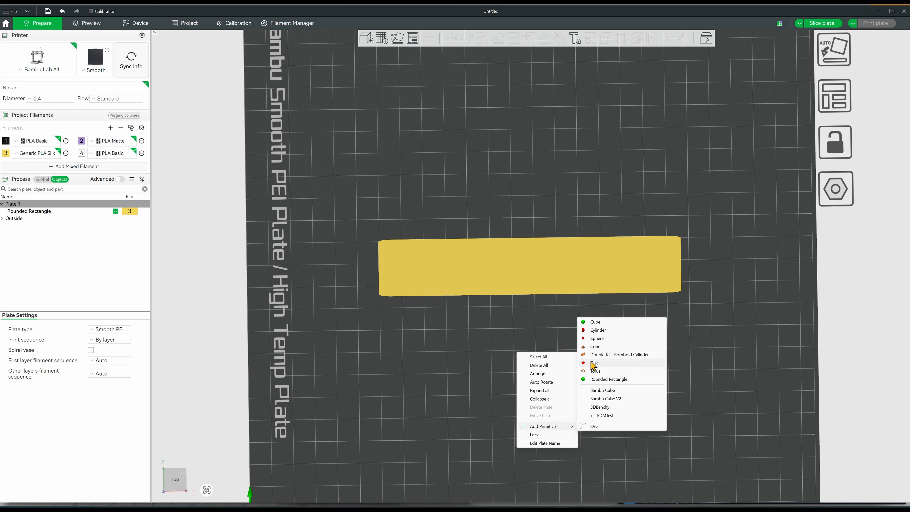
left_click(605, 379)
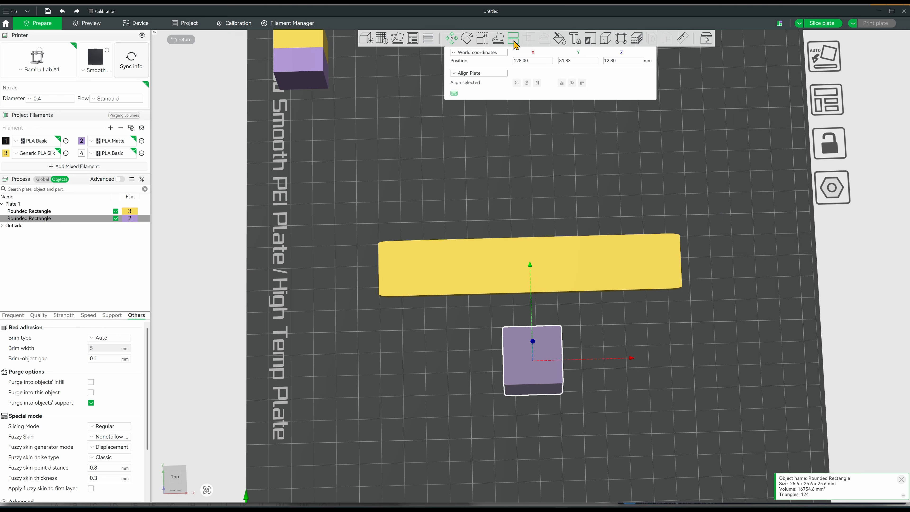
Step: Cut the new rounded rectangle with a planar cut rotated 90° about Y, separating a left end slice about 6.9 mm wide
key("c")
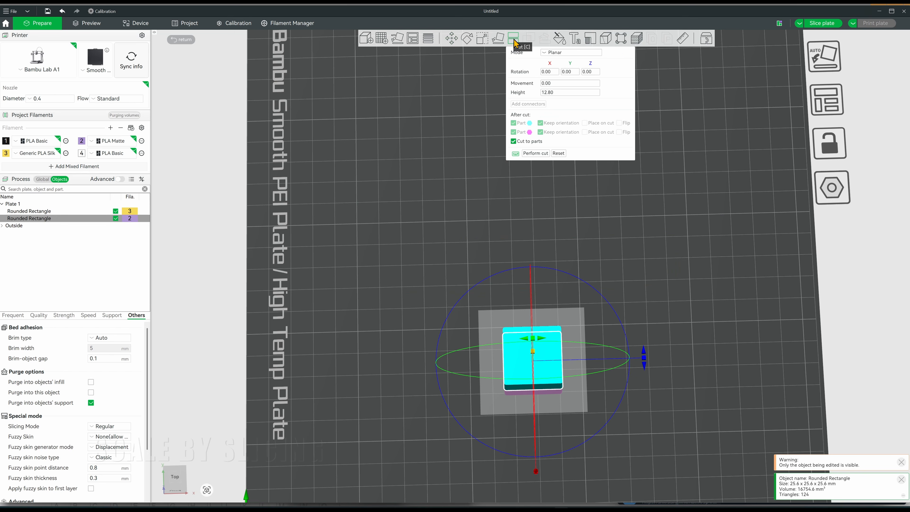
left_click(529, 141)
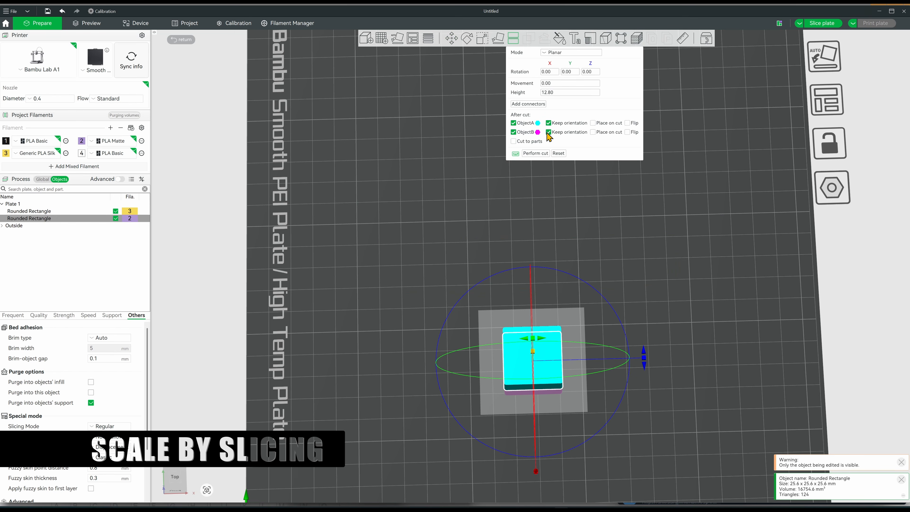
left_click(568, 72)
type("90")
key("Return")
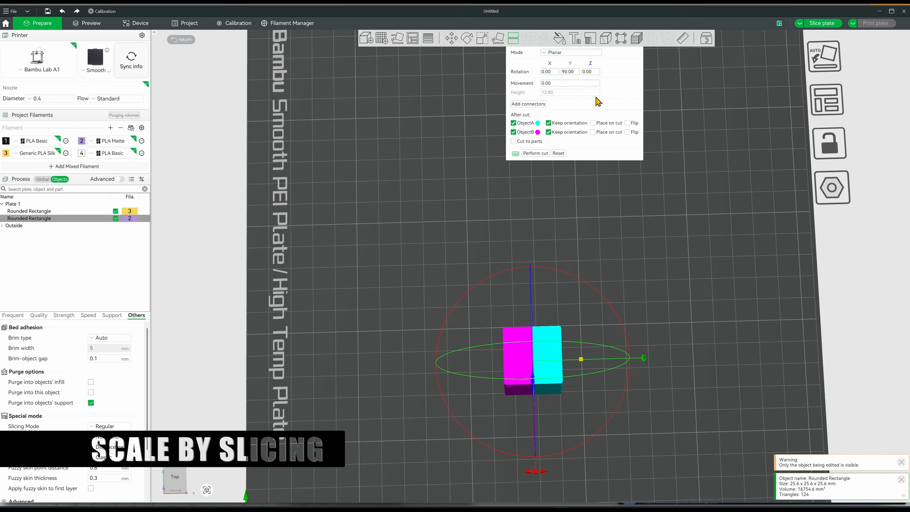
left_click(529, 142)
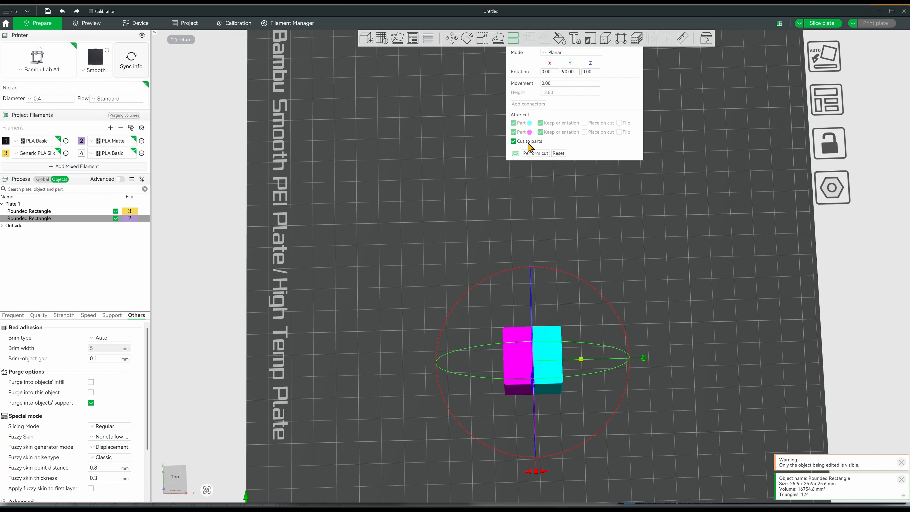
left_click_drag(582, 360, 568, 360)
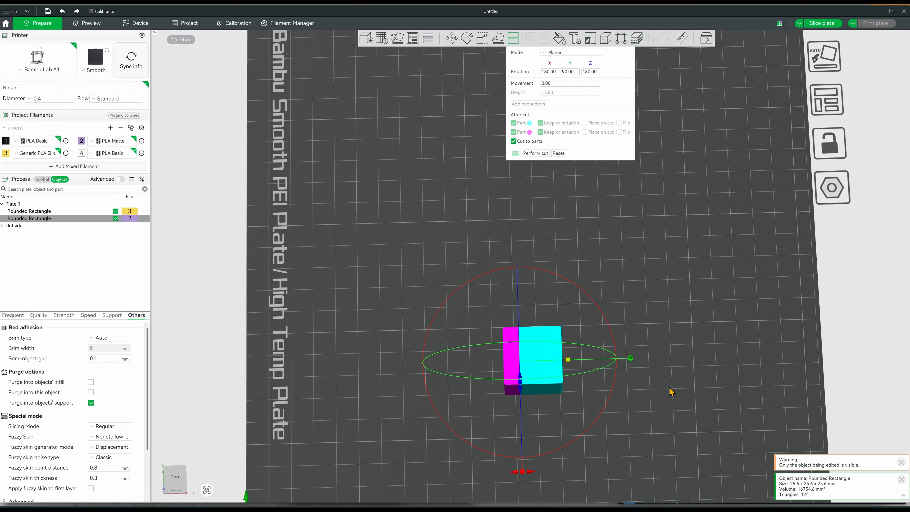
left_click(541, 153)
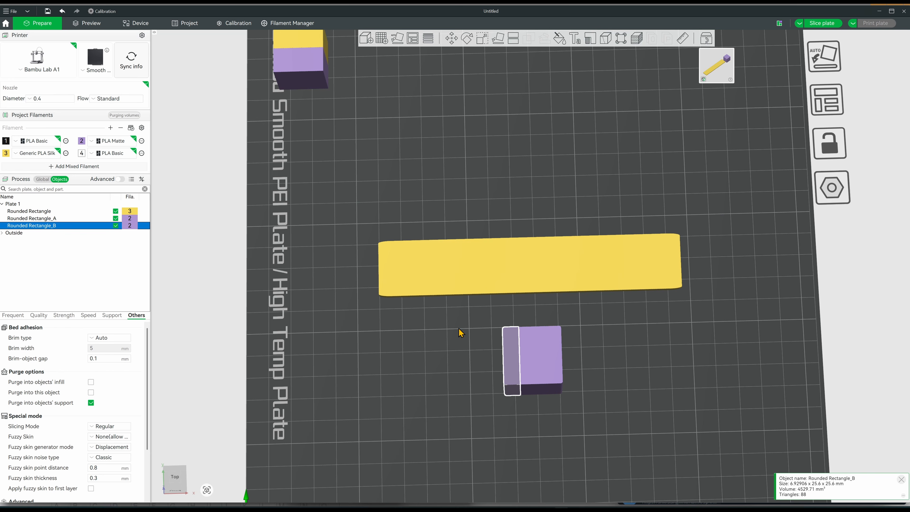
Step: Cut the larger remaining piece with another vertical plane, separating a right end slice about 5.5 mm wide
left_click(556, 347)
left_click(516, 39)
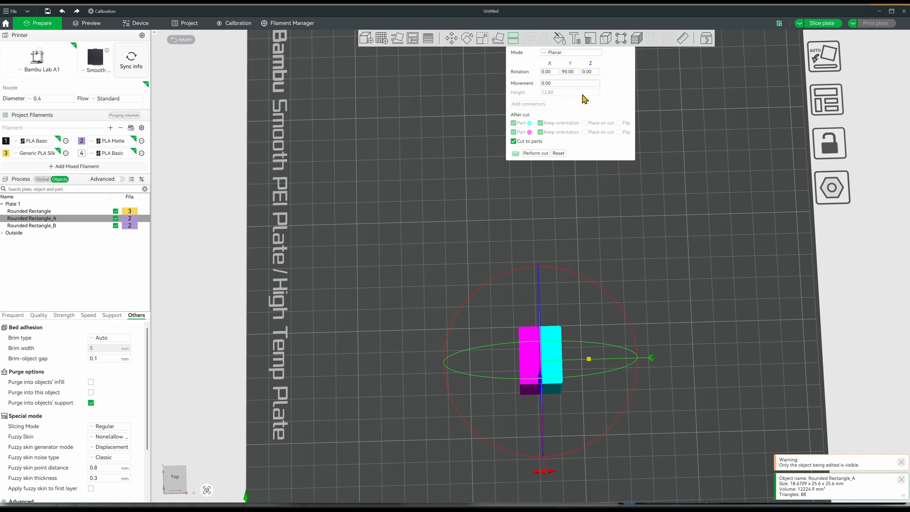
left_click_drag(593, 366, 599, 360)
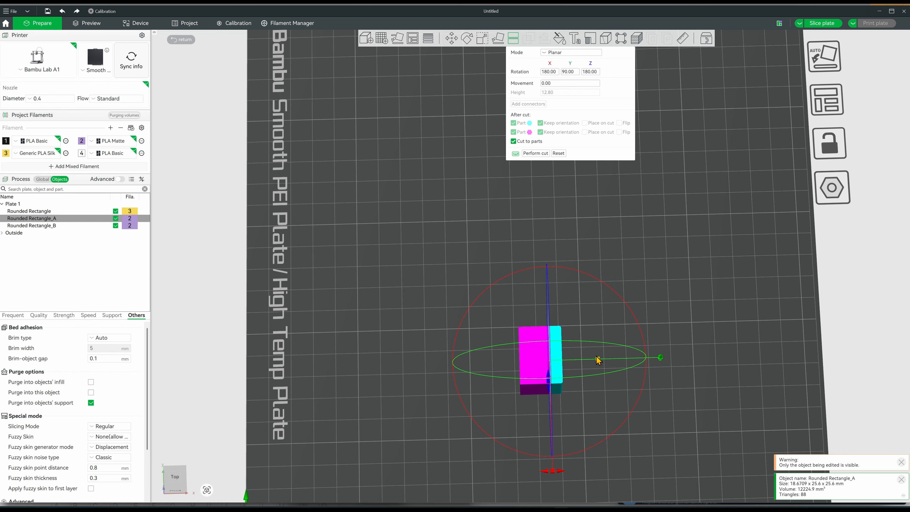
left_click(536, 153)
left_click(65, 219)
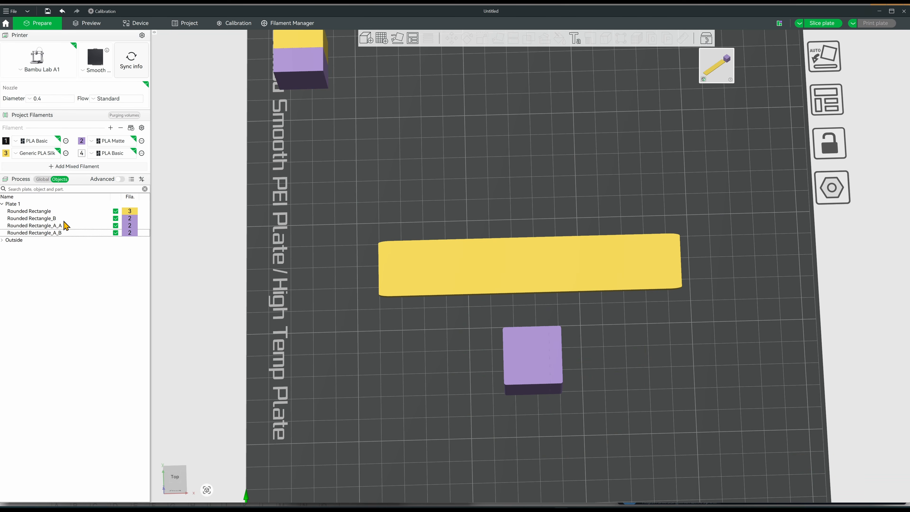
Step: Move both rounded end slices outward along X, away from the middle section, placing the left slice at about X 66 mm
left_click(530, 354)
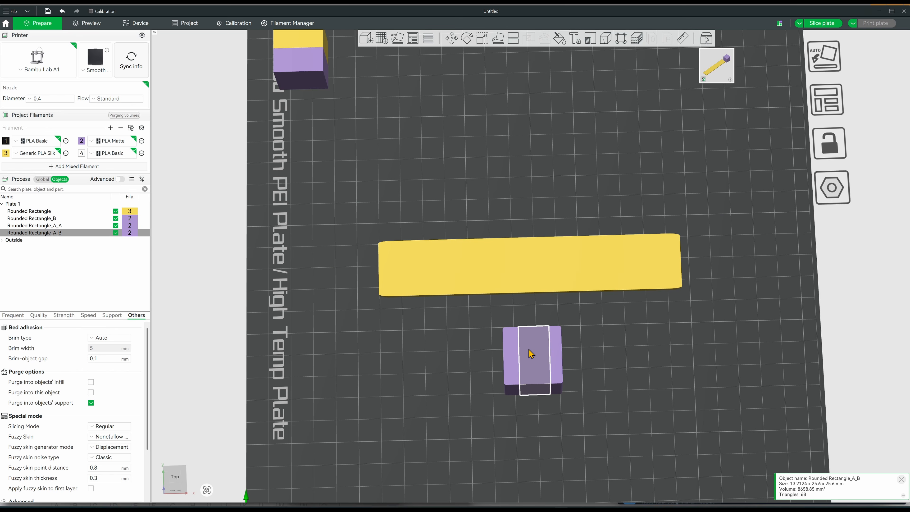
left_click(555, 356)
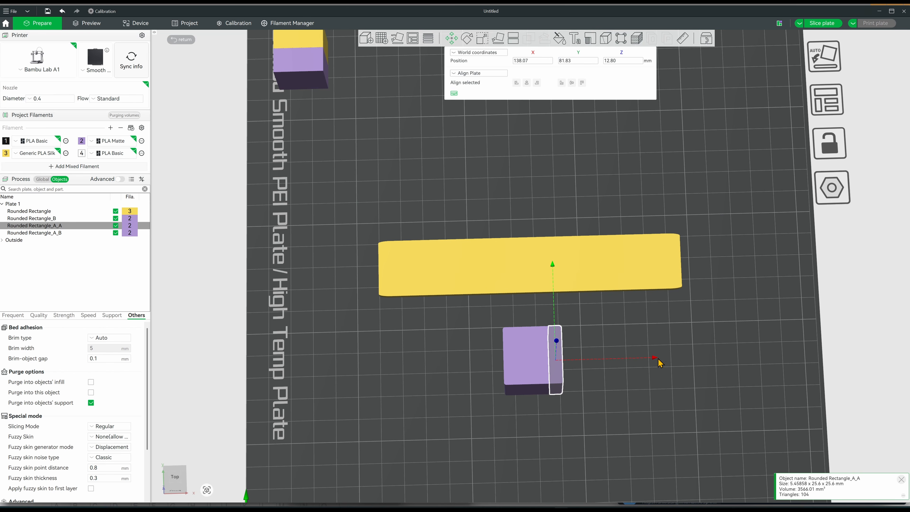
left_click_drag(653, 359, 732, 357)
left_click(513, 369)
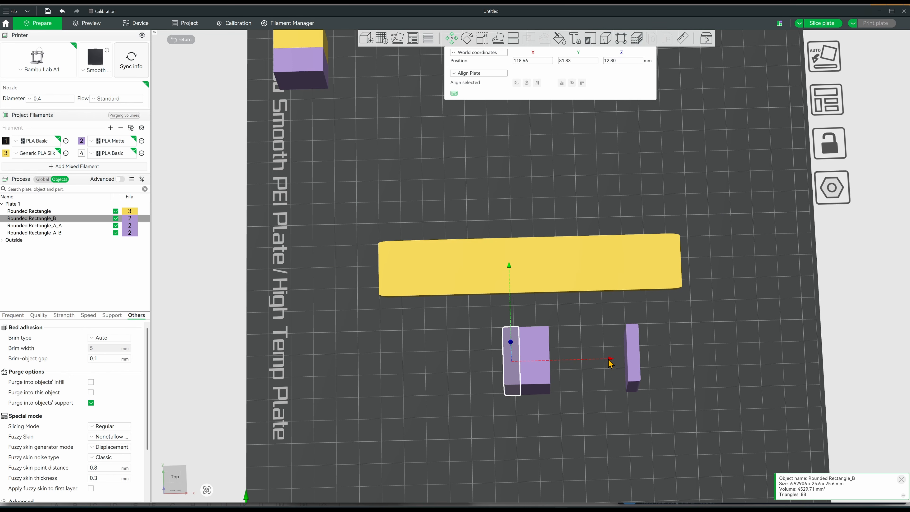
left_click_drag(611, 363, 491, 364)
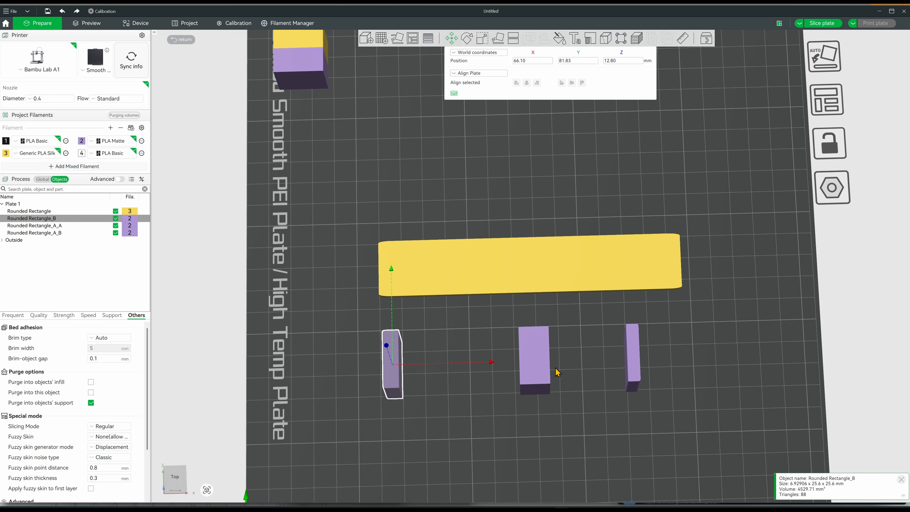
Step: Stretch the middle section along X to about 83 mm so it reaches the right end slice
left_click(542, 362)
key("s")
left_click_drag(548, 367, 630, 367)
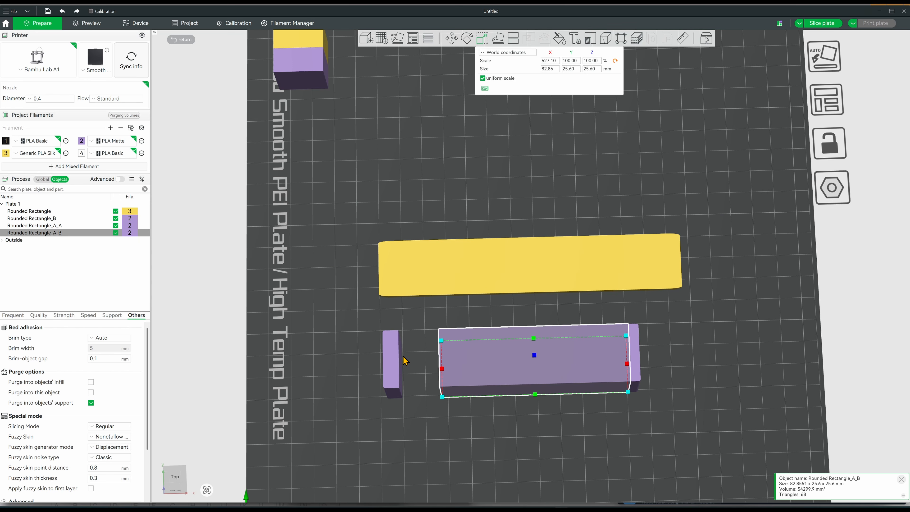
Step: Move the left end slice along X to about 85.7 mm so it adjoins the stretched middle section
left_click(398, 364)
key("m")
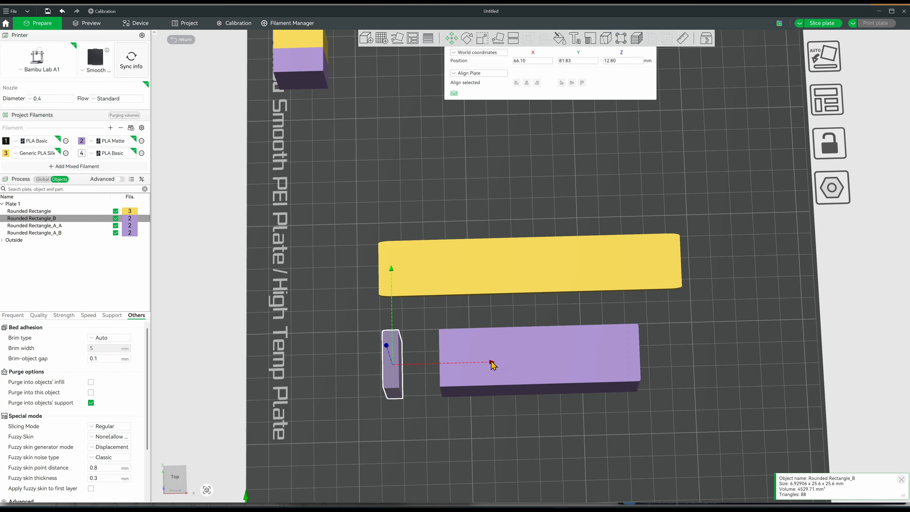
left_click_drag(494, 365, 534, 363)
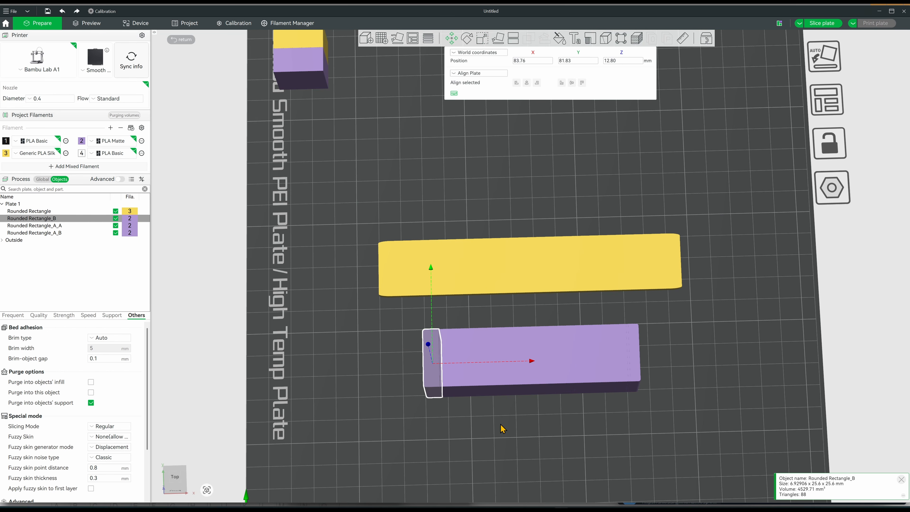
left_click(494, 417)
left_click(433, 364)
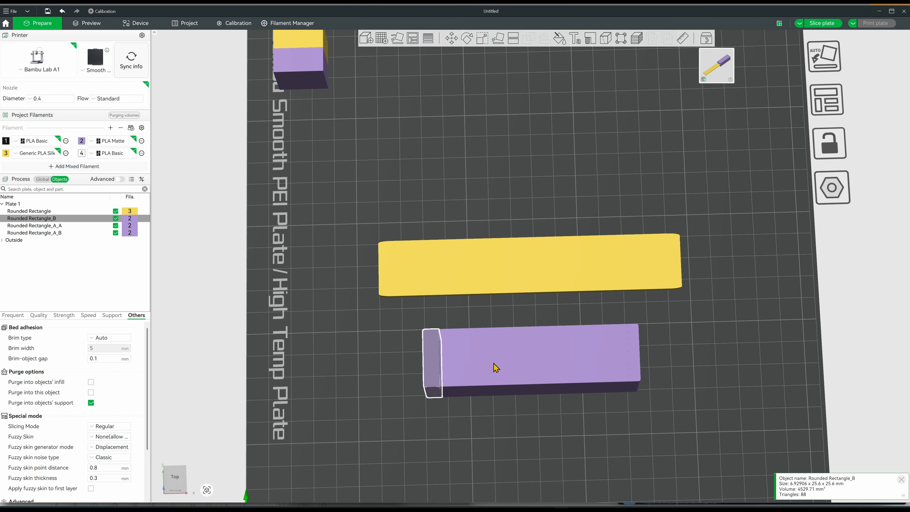
key("m")
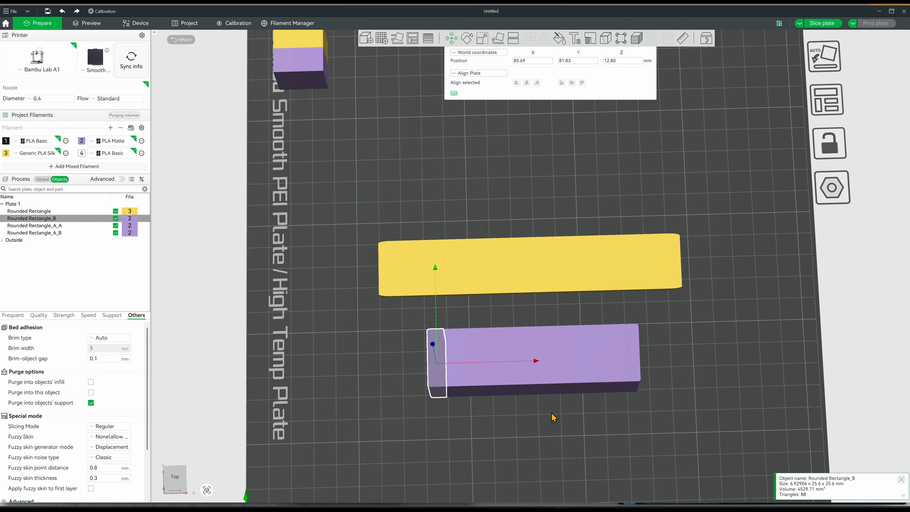
left_click(554, 419)
key("0")
key("1")
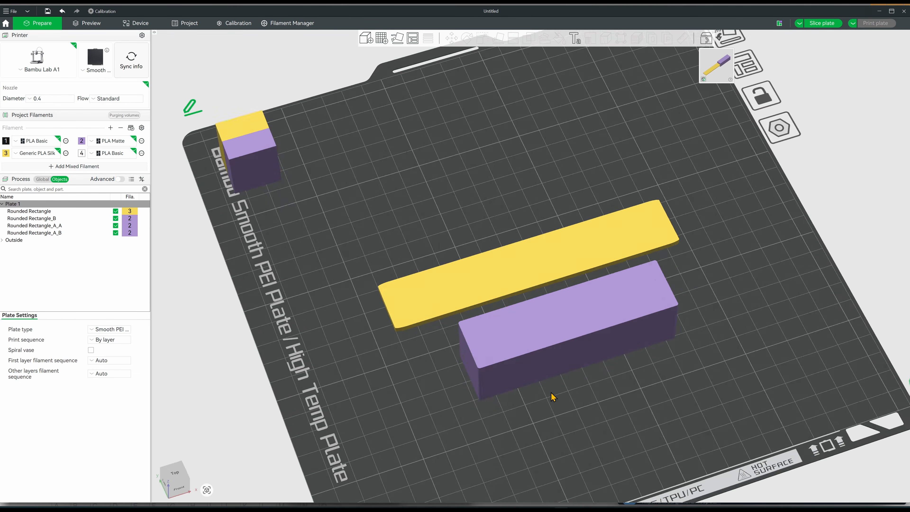
Step: Merge the three purple box sections into one object with a Boolean union
left_click(71, 219)
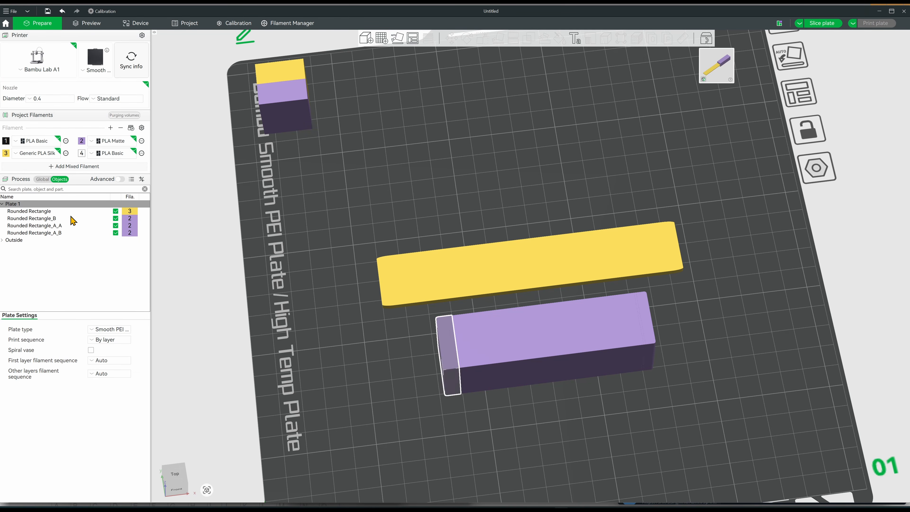
left_click(70, 233, "shift")
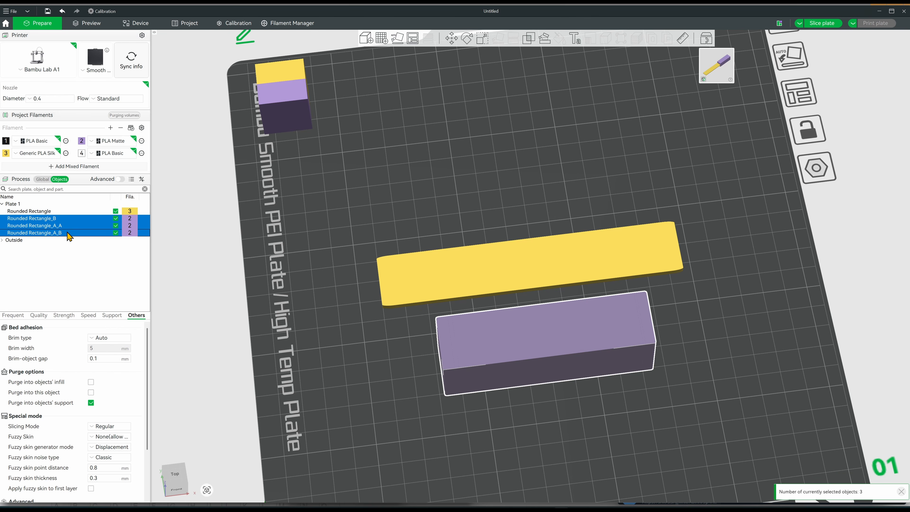
left_click(528, 38)
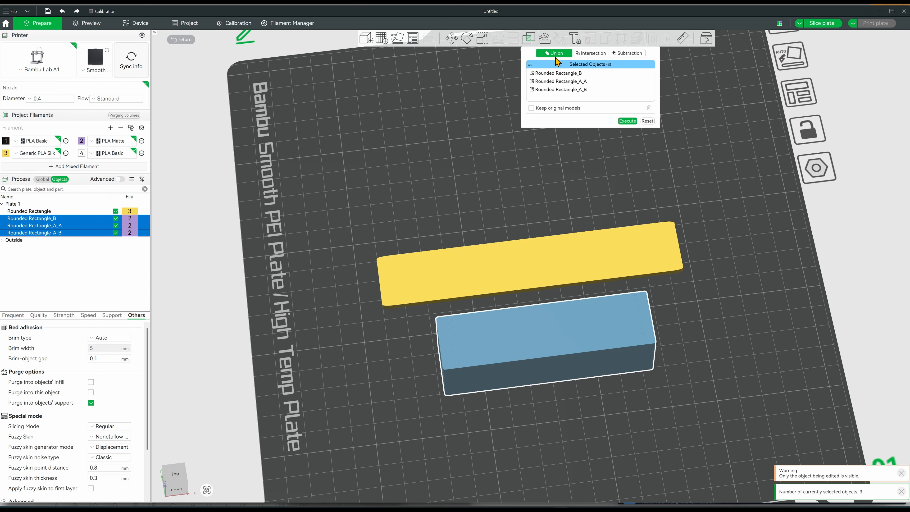
left_click(628, 121)
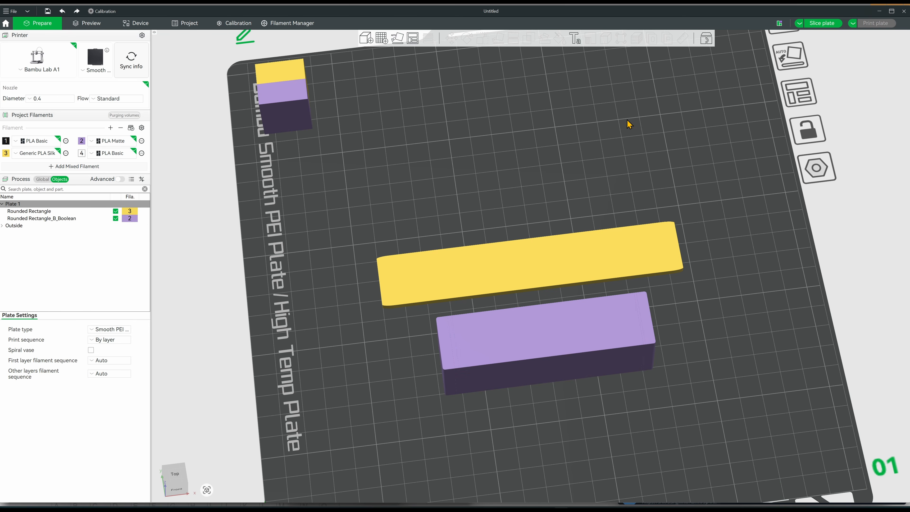
Step: Scale the merged purple block along Z with the Scale tool
left_click(506, 380)
key("0")
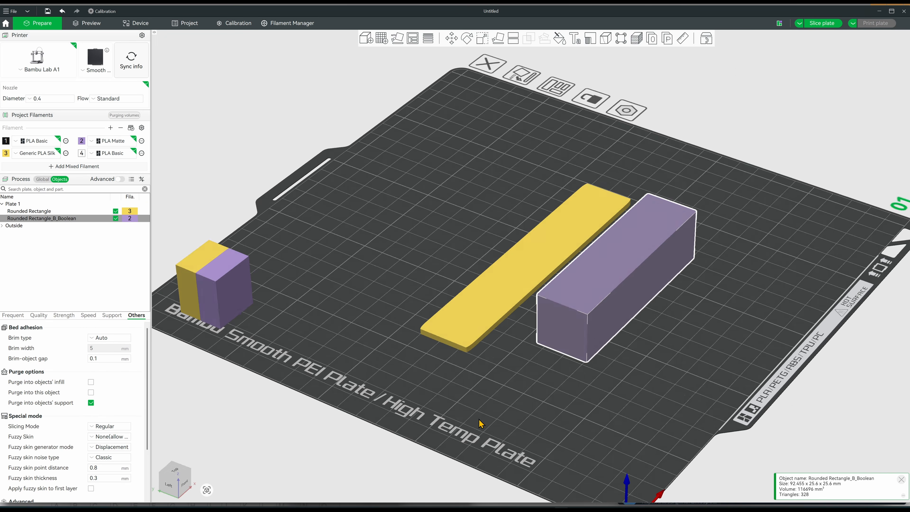
key("s")
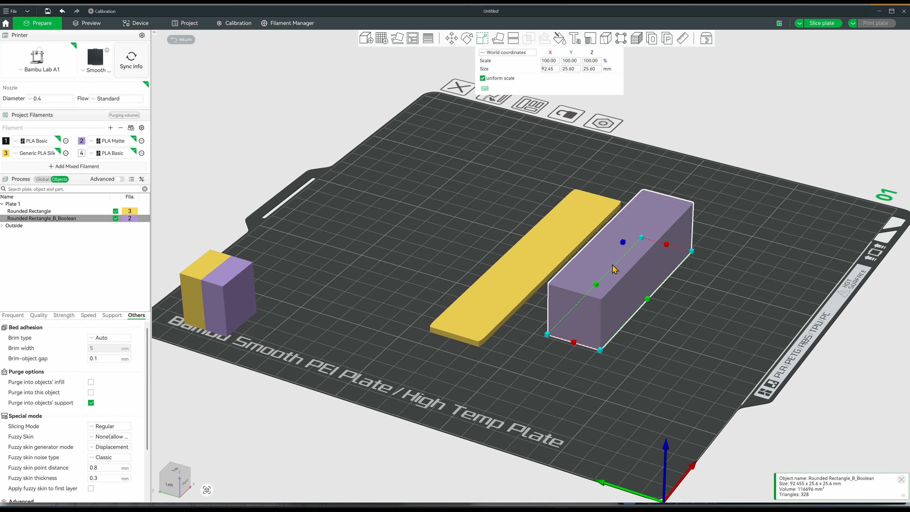
left_click_drag(624, 243, 623, 285)
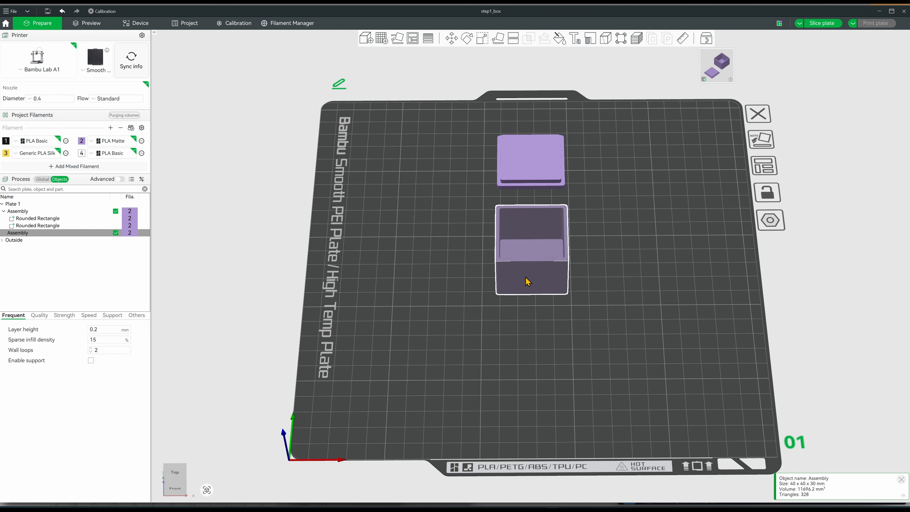
Step: Cut the hollow box into parts with a planar cut rotated 90° about Y and moved by -10 mm
left_click(513, 37)
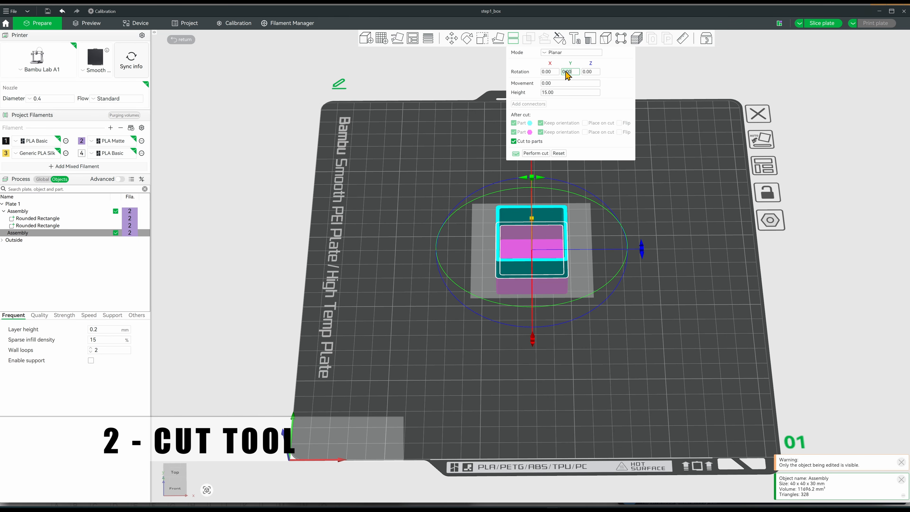
type("90")
key("Return")
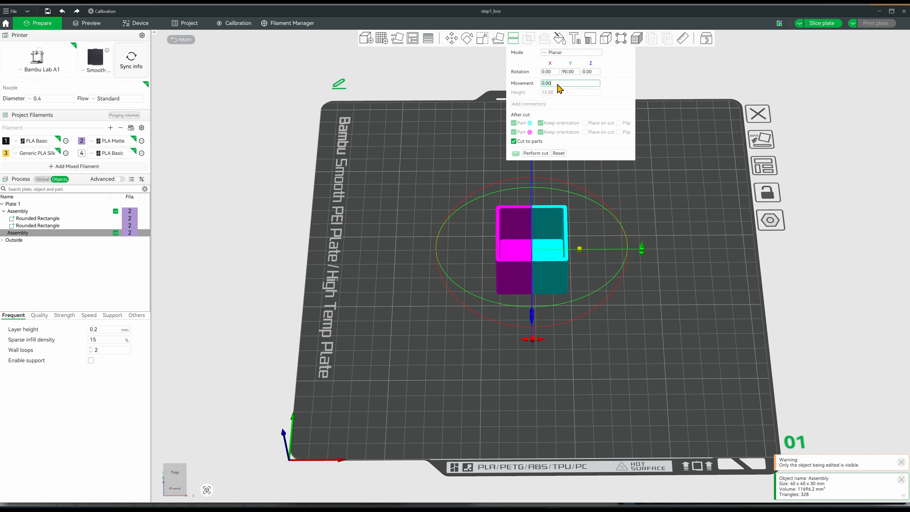
type("-10")
key("Return")
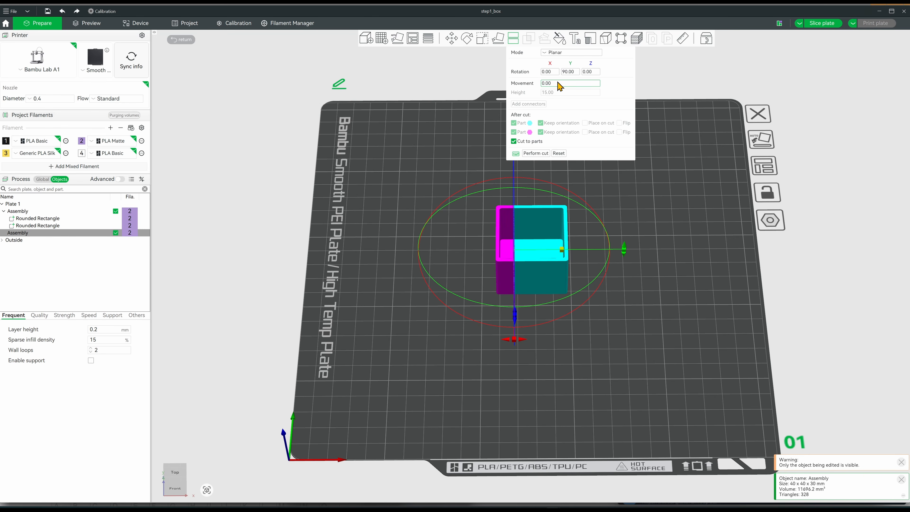
left_click(538, 155)
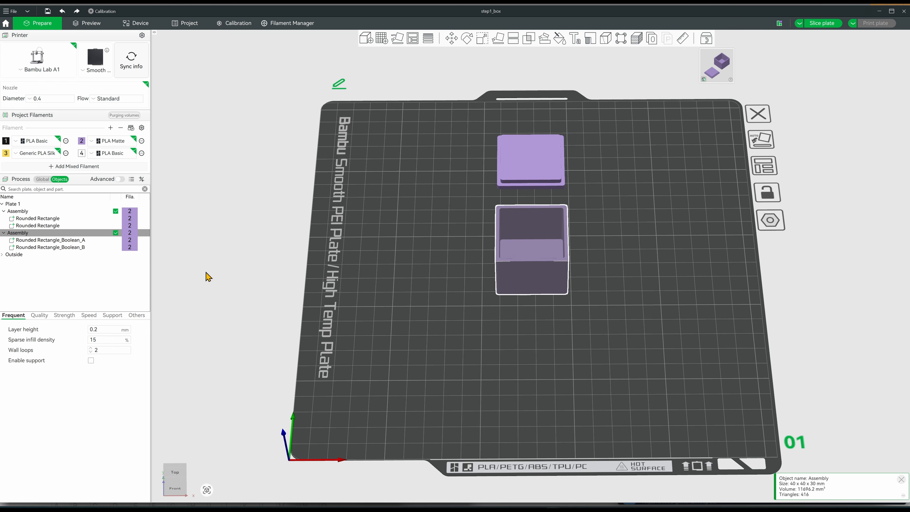
Step: Cut the whole box assembly into parts again with a plane rotated 90° about Y and moved by 10 mm
left_click(101, 241)
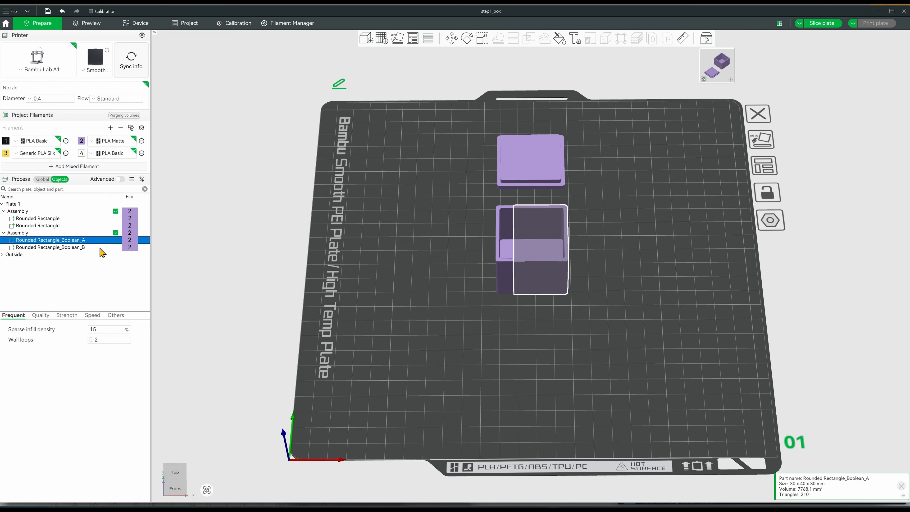
left_click(100, 248)
left_click(97, 234)
left_click(513, 37)
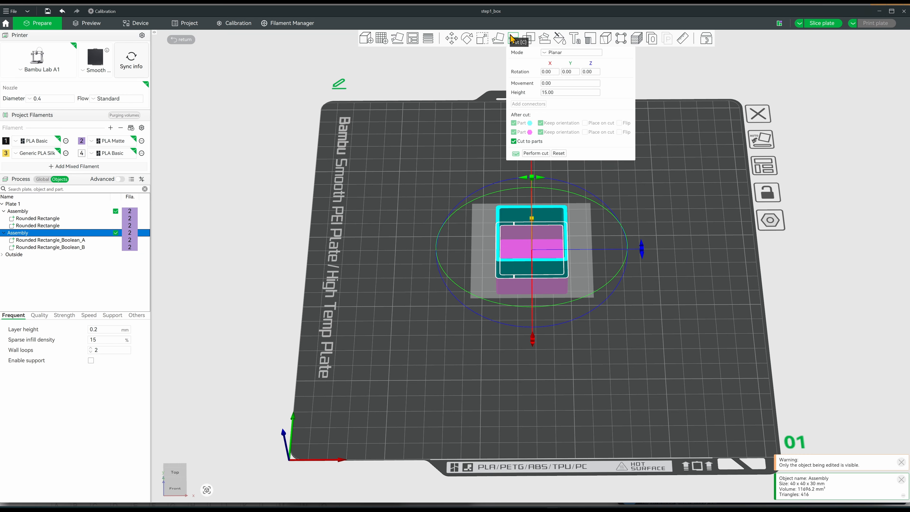
left_click(574, 72)
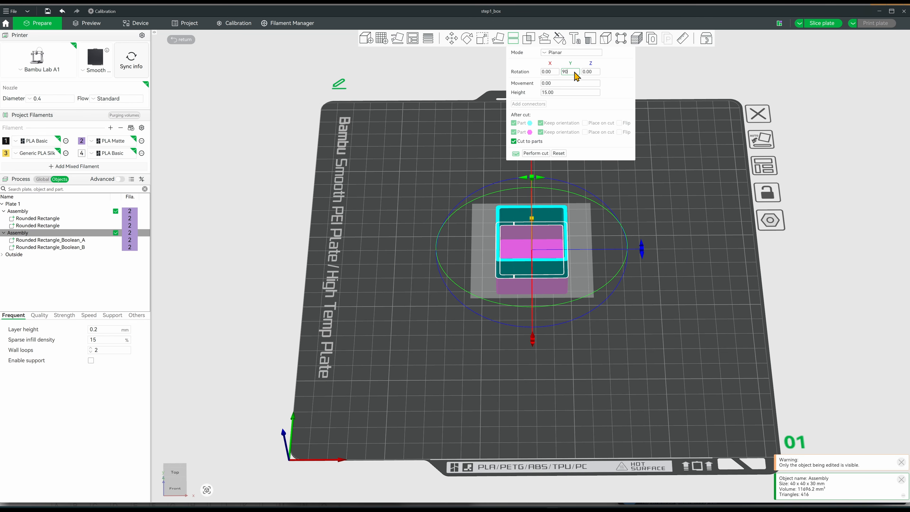
key("Return")
left_click(562, 83)
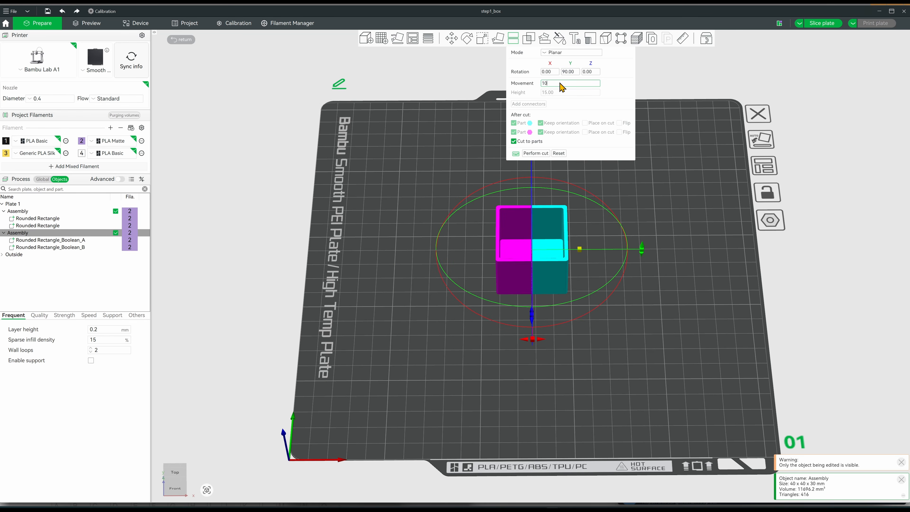
key("Return")
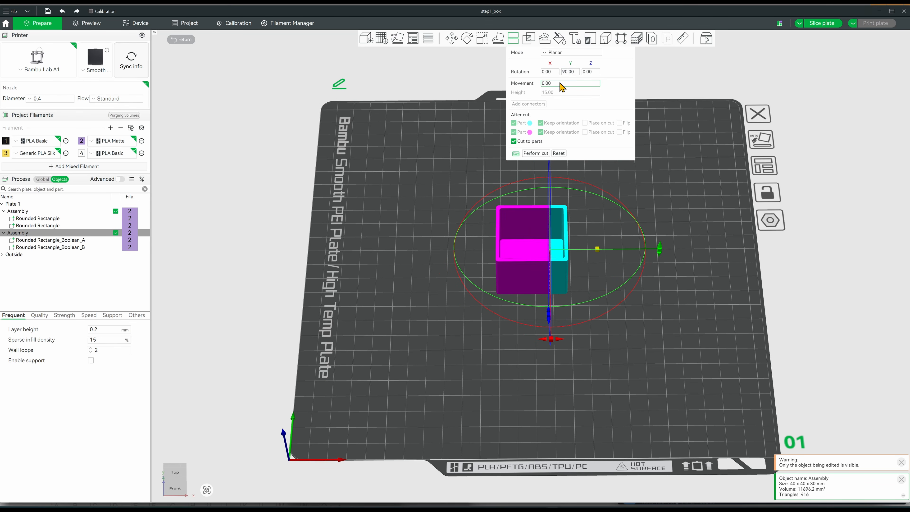
left_click(541, 154)
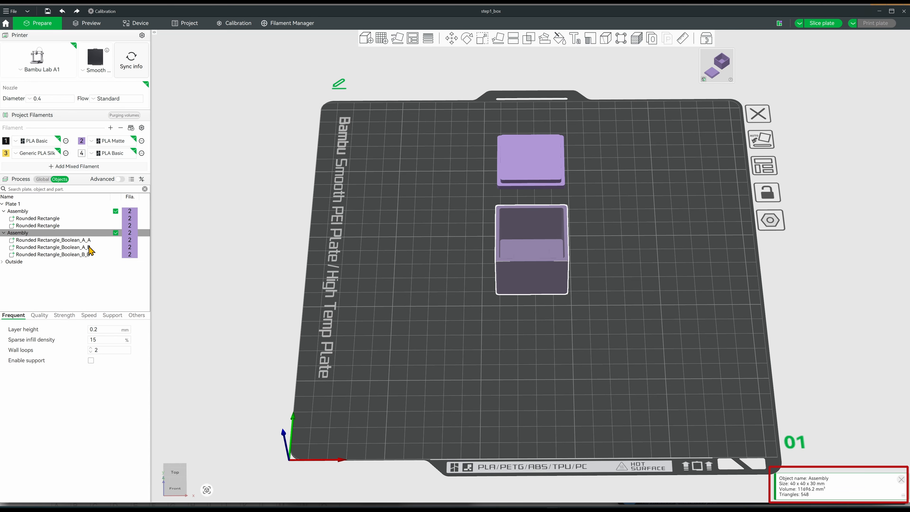
Step: Check the separate box parts and set the middle section's X size to 50 mm
left_click(72, 247)
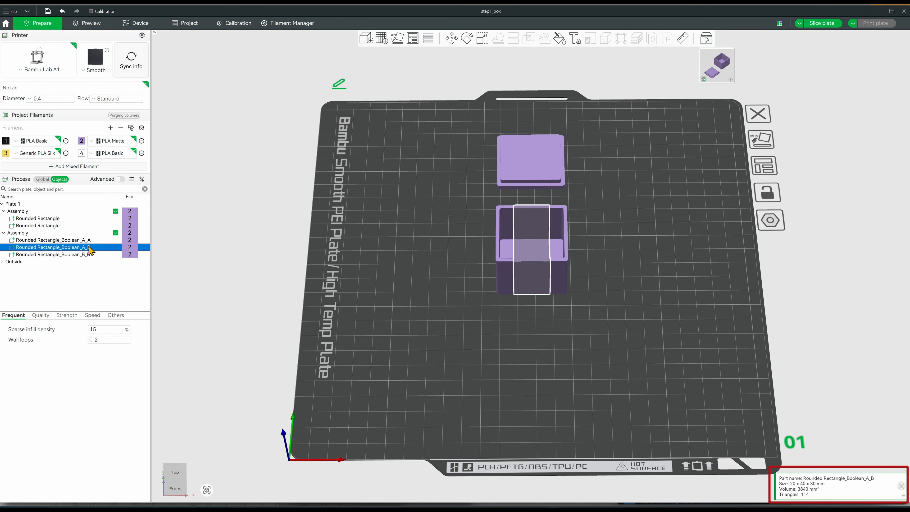
left_click(88, 240)
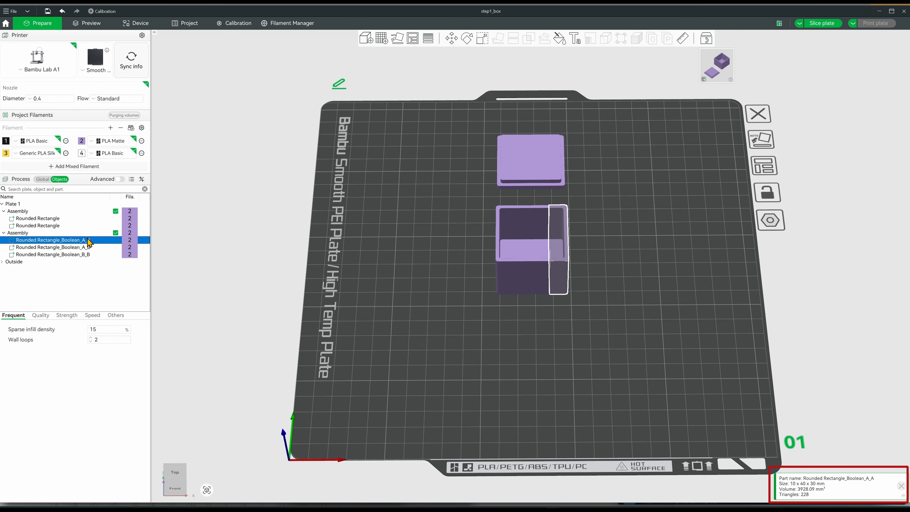
left_click(86, 254)
left_click(87, 248)
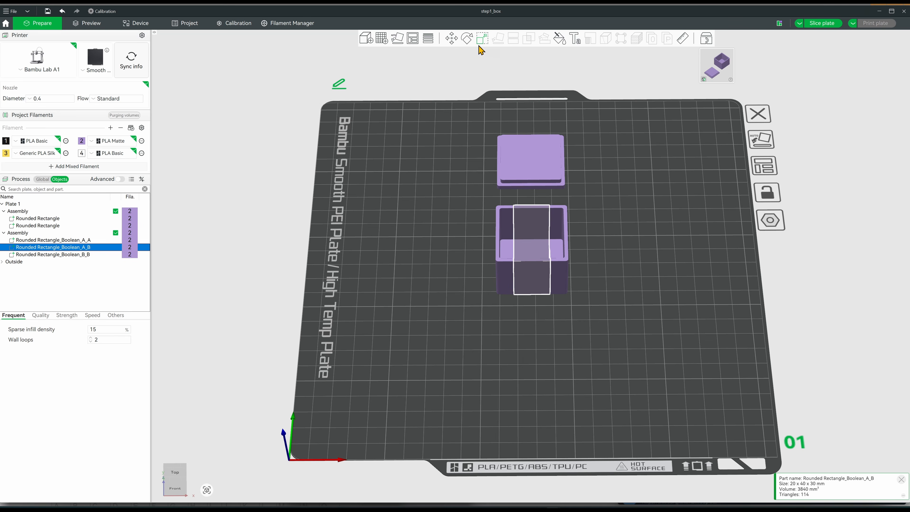
left_click(482, 38)
left_click(549, 69)
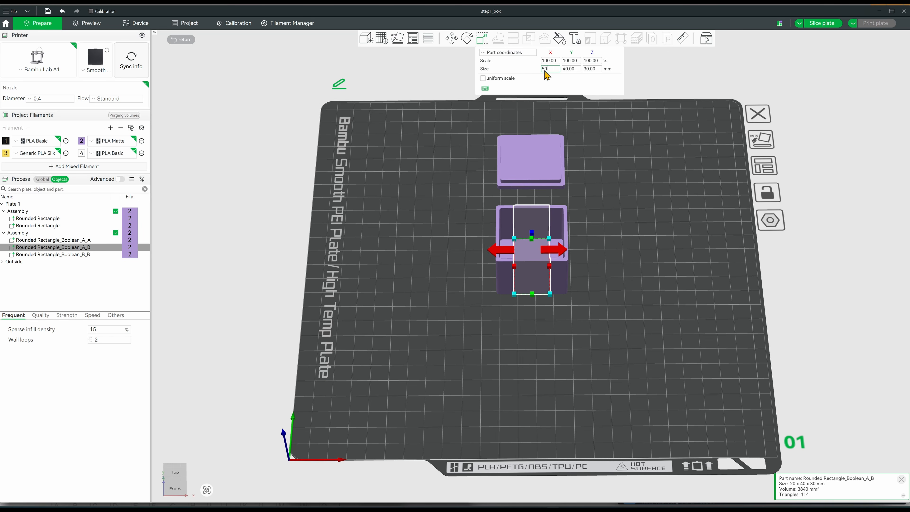
type("50")
key("Return")
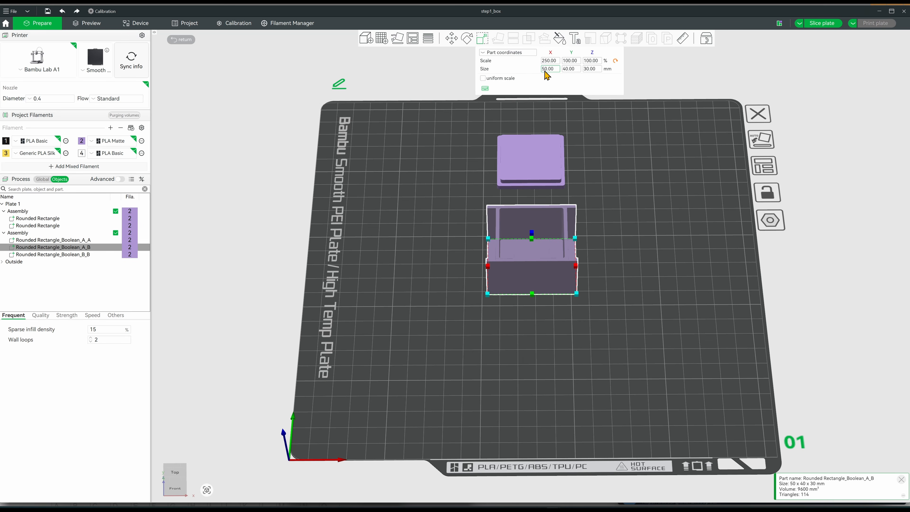
Step: Move the box's right end section to X 30 mm in object coordinates
left_click(100, 240)
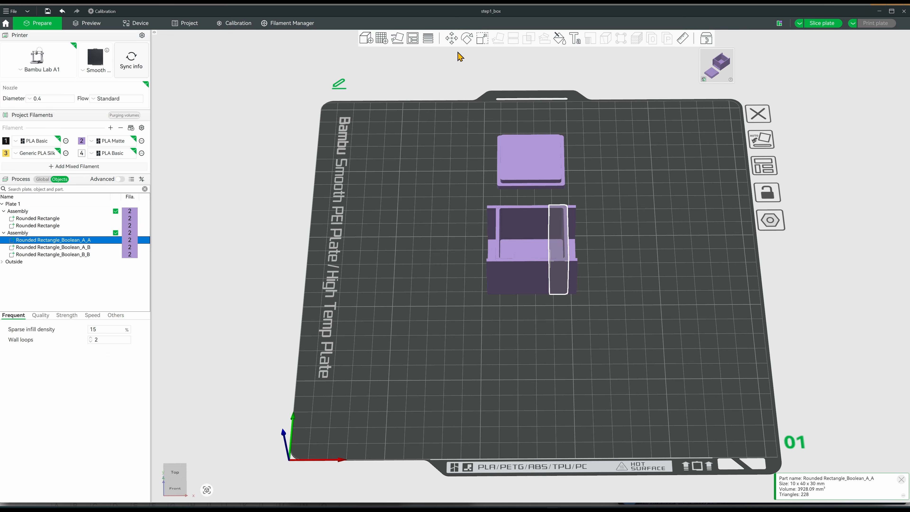
left_click(452, 38)
left_click(459, 52)
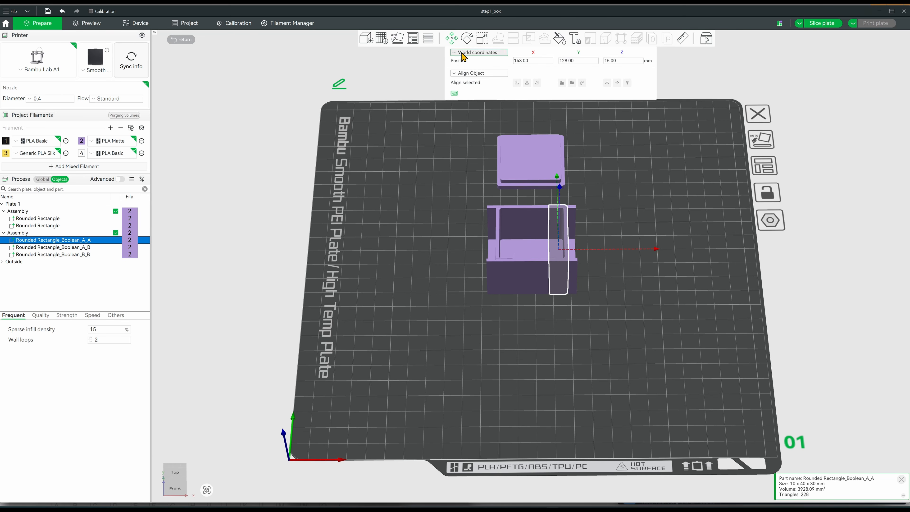
left_click(466, 68)
left_click(523, 61)
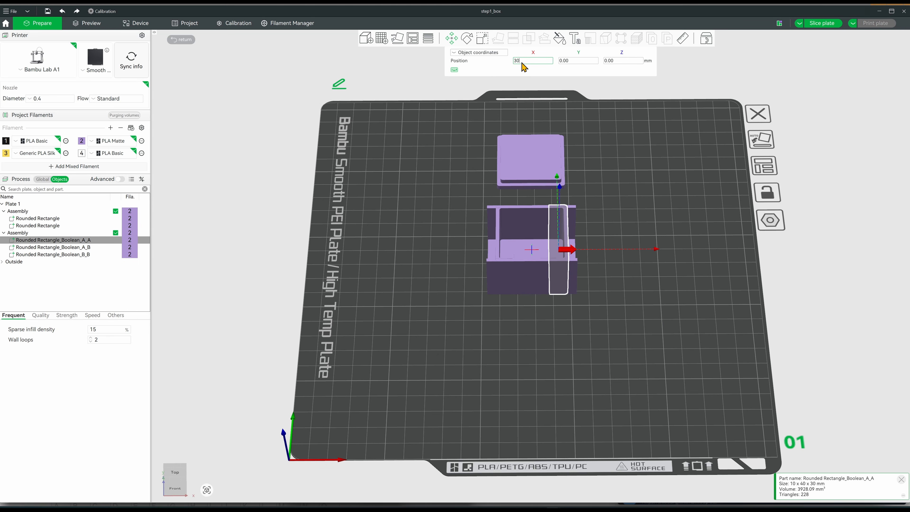
key("Return")
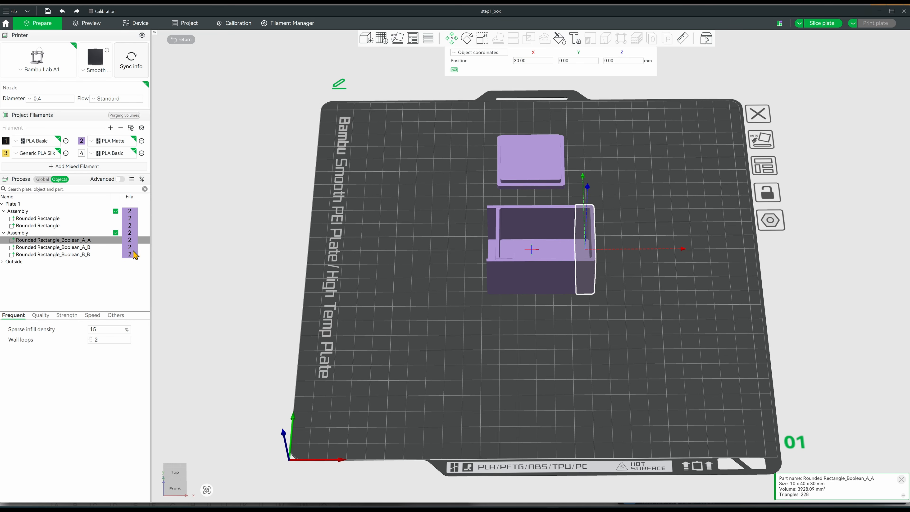
Step: Move the box's left end section outward along X in object coordinates so it adjoins the stretched middle section
left_click(104, 255)
left_click(478, 52)
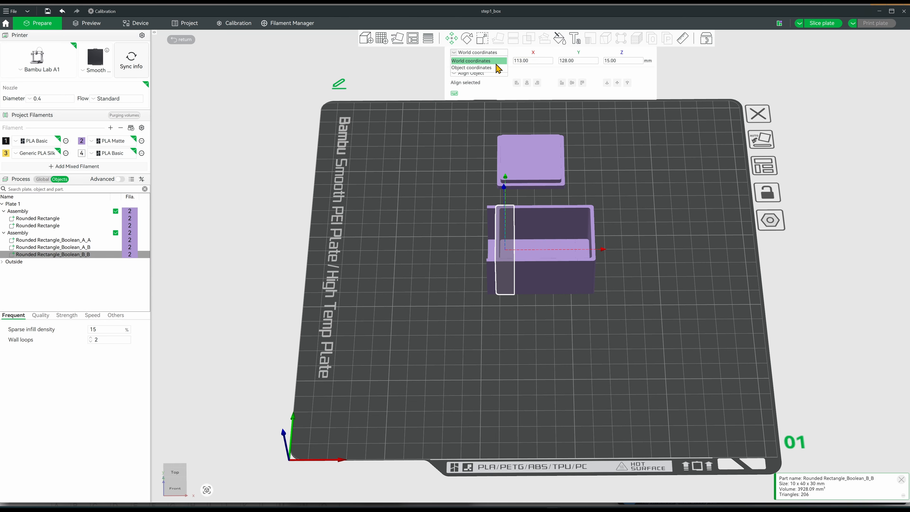
left_click(497, 68)
left_click(519, 63)
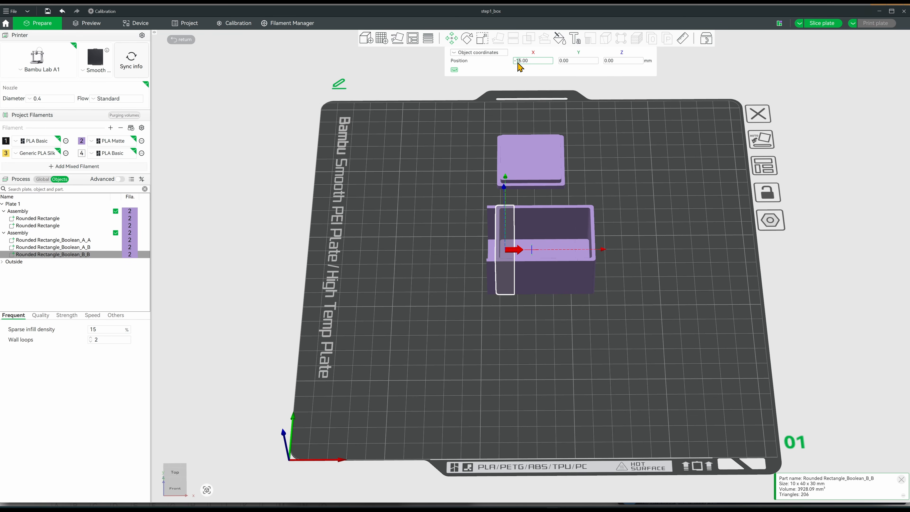
key("Return")
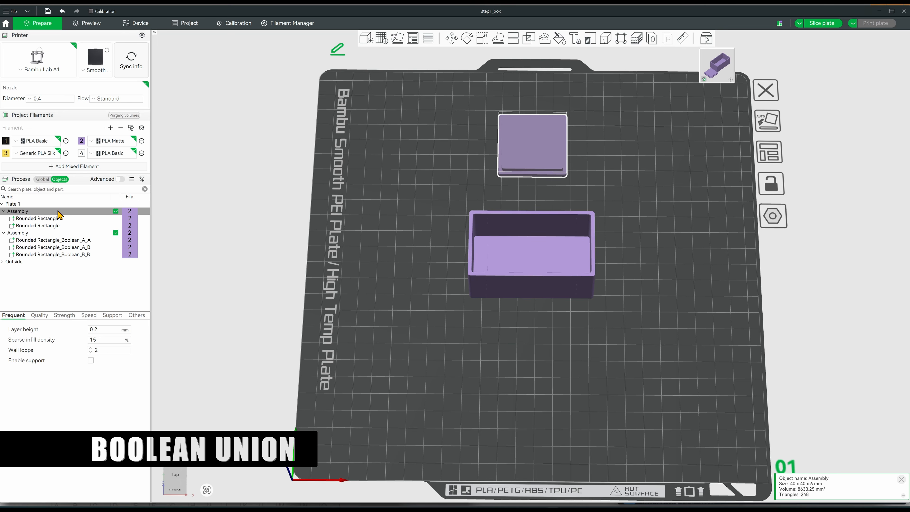
Step: Merge the lid assembly's two rounded rectangles into one part with a Boolean union
right_click(59, 214)
left_click(51, 219)
left_click(51, 226, "shift")
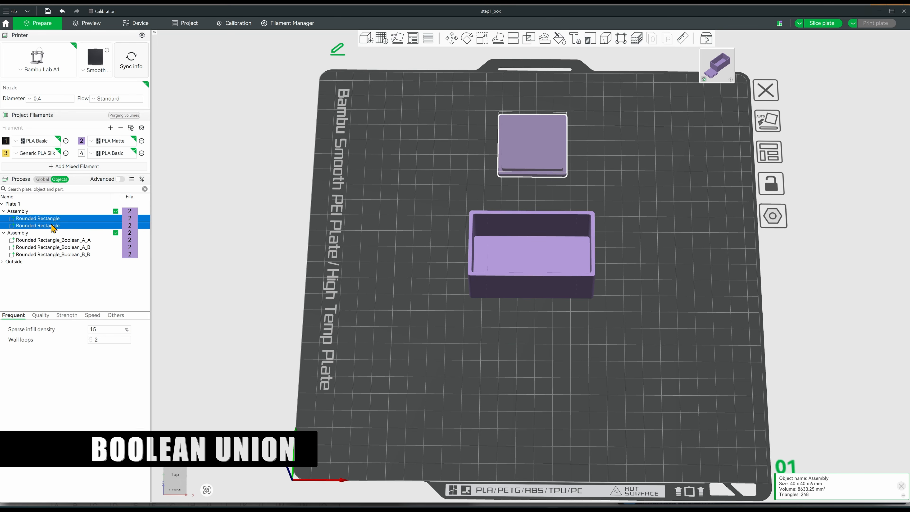
left_click(529, 38)
left_click(627, 121)
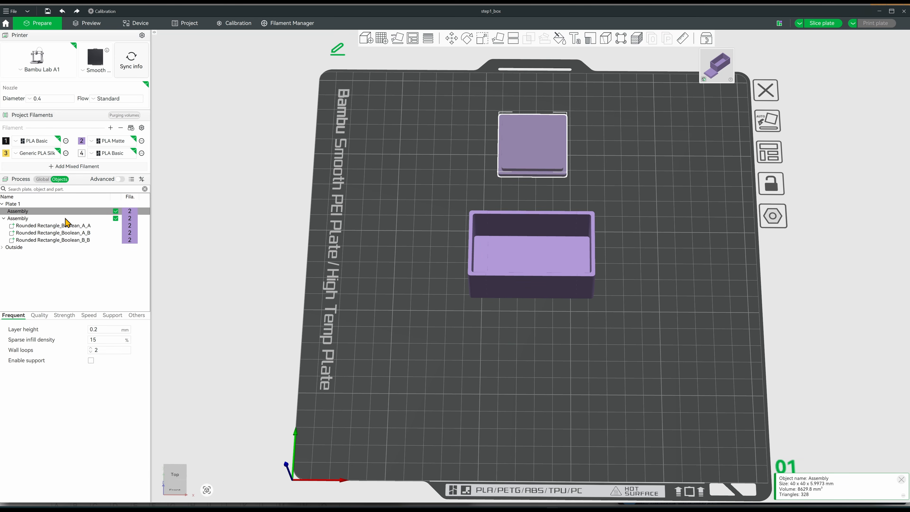
Step: Rename the merged lid assembly as Lid and the box assembly as Base
right_click(57, 213)
left_click(25, 212)
left_click(26, 213)
type("Lid")
key("Return")
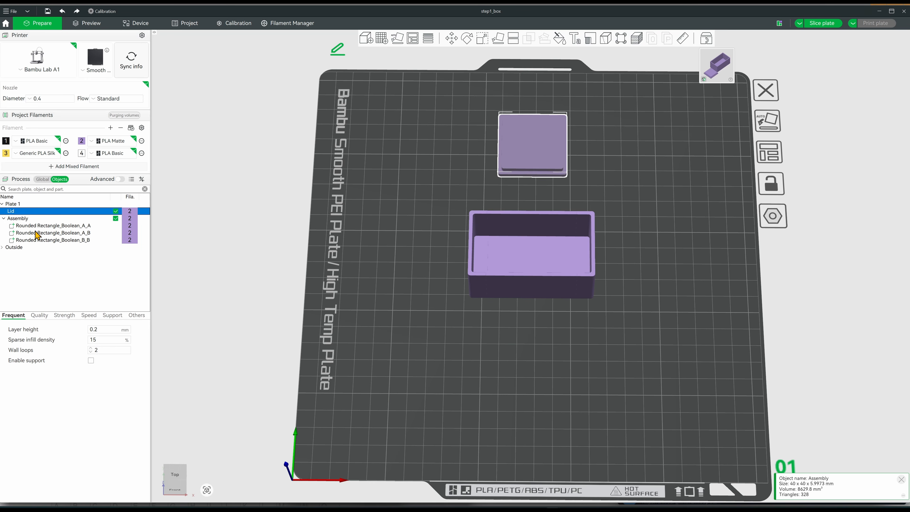
double_click(22, 218)
type("Base")
key("Return")
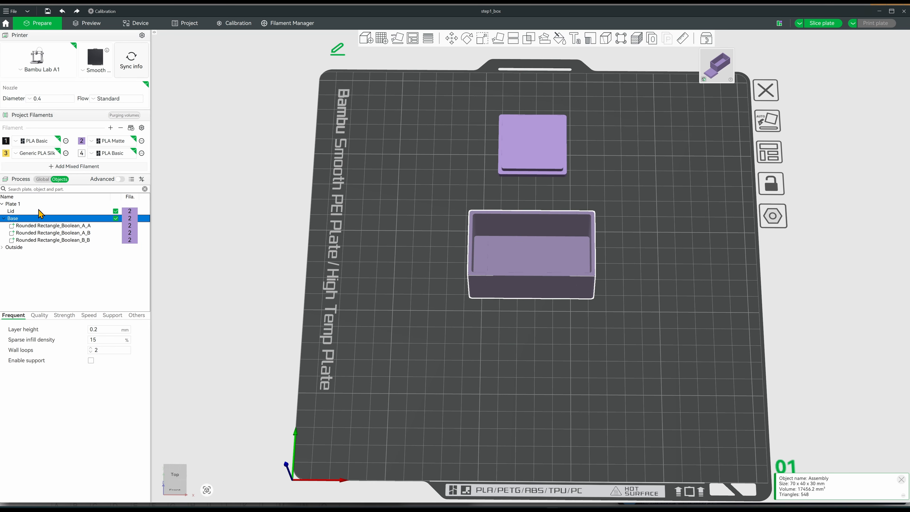
Step: Cut the Lid into parts with a planar cut rotated 90° about Y and offset toward its left end
left_click(40, 211)
left_click(513, 38)
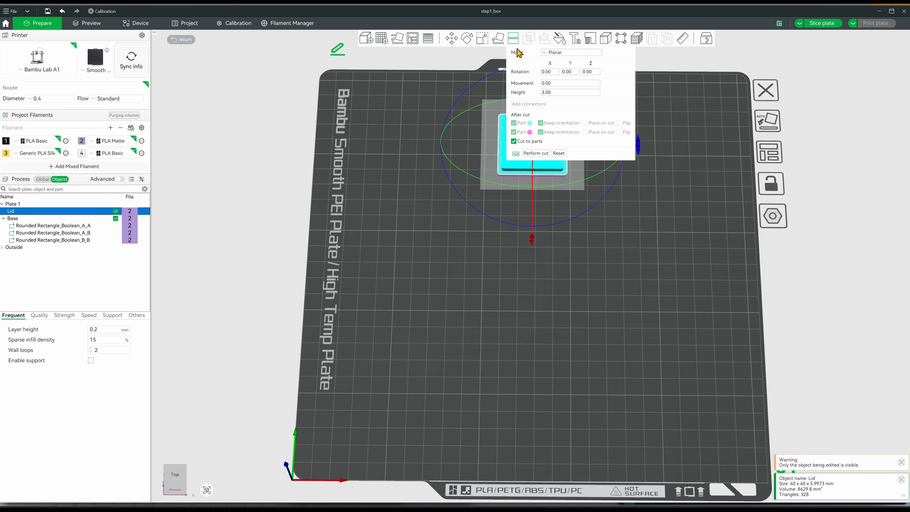
left_click(569, 72)
key("Return")
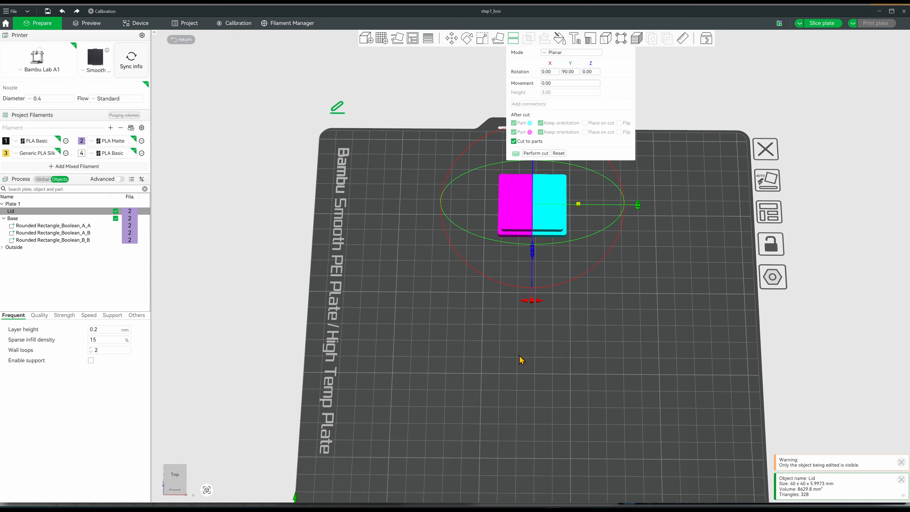
left_click(547, 85)
type("-1")
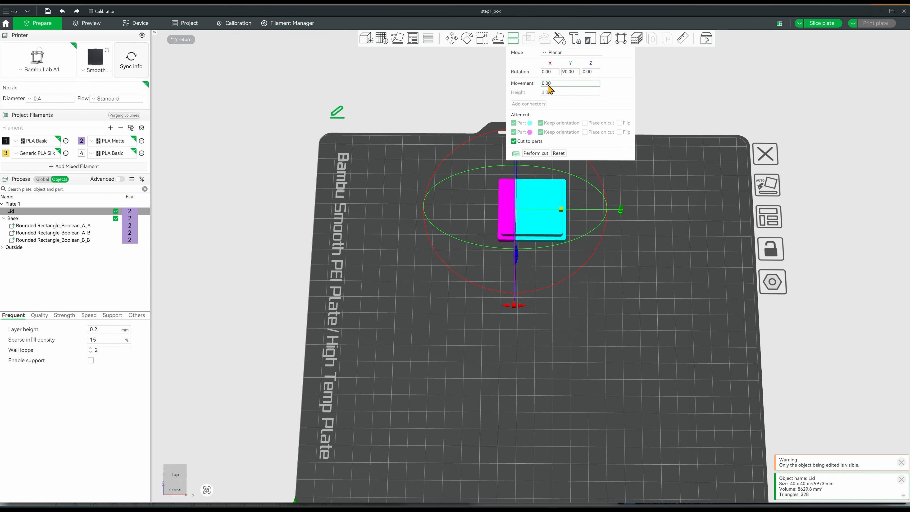
left_click(527, 153)
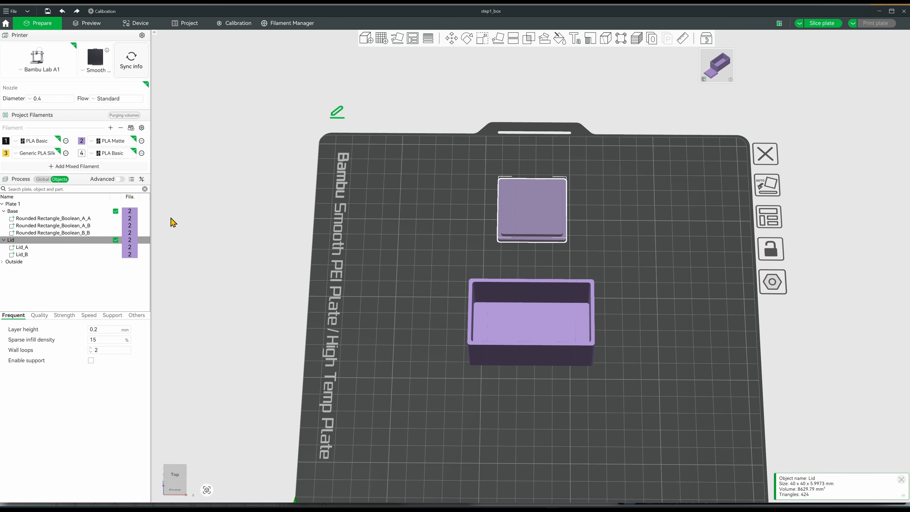
left_click(513, 38)
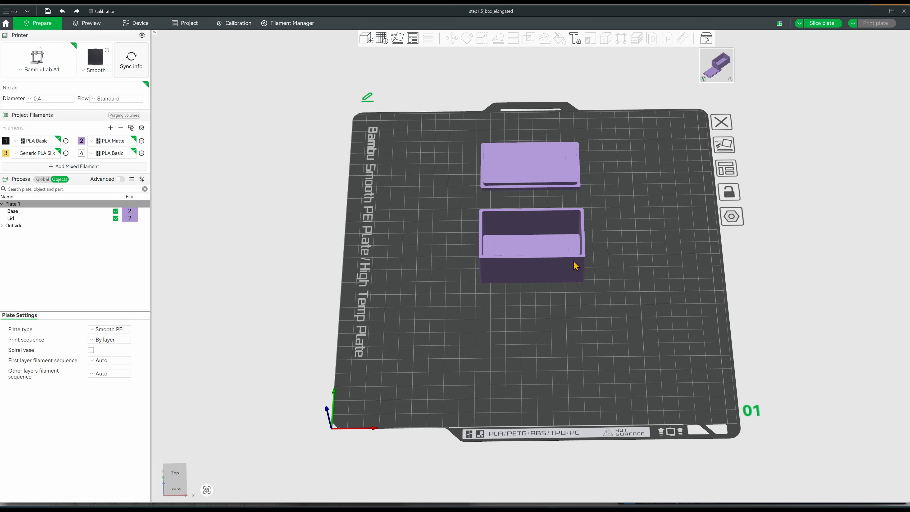
Step: Move the box and lid apart on the plate, then lay the lid lip-side down with its outer face up
left_click_drag(575, 265, 503, 200)
left_click_drag(551, 180, 545, 279)
left_click(498, 38)
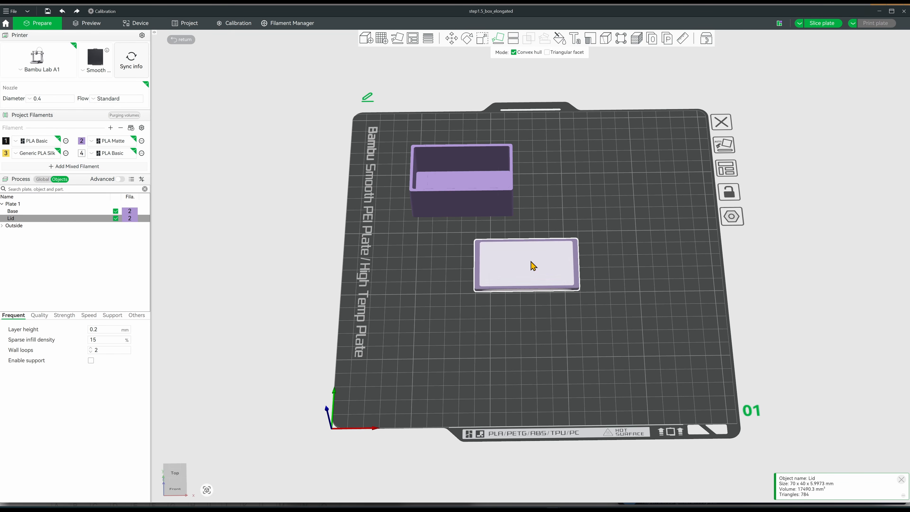
Step: Add a sphere primitive to the plate
left_click_drag(642, 223, 630, 285)
right_click(629, 280)
mouse_move(664, 353)
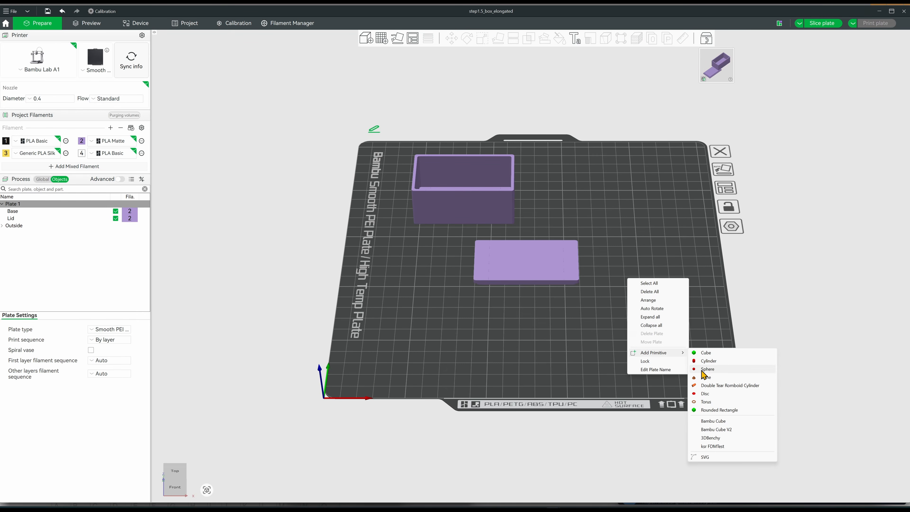
left_click(695, 368)
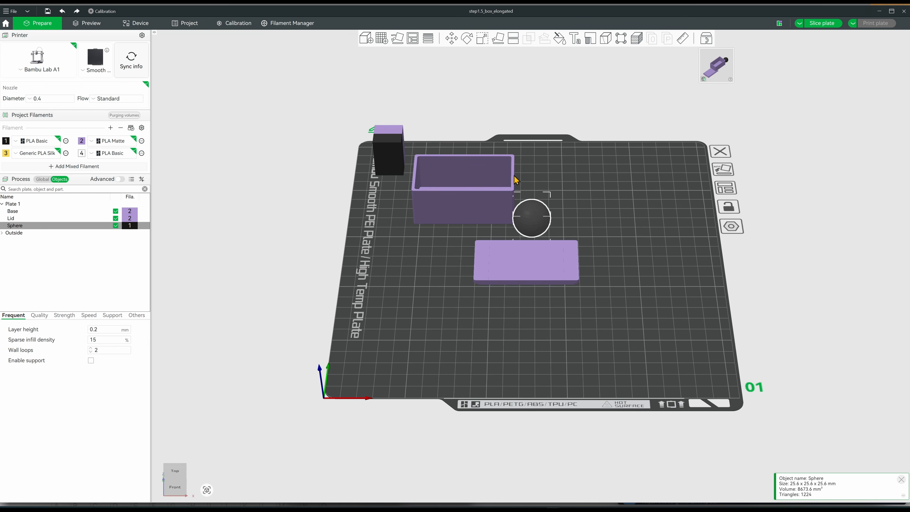
Step: Resize the sphere to 8 mm in X, Y and Z
left_click(480, 40)
left_click(547, 69)
type("8")
key("Tab")
type("8")
key("Tab")
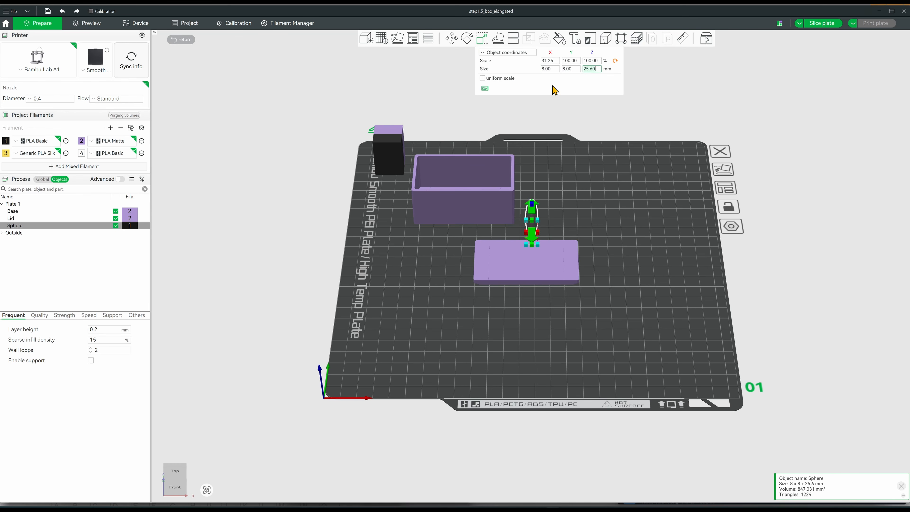
type("8")
key("Tab")
left_click(524, 303)
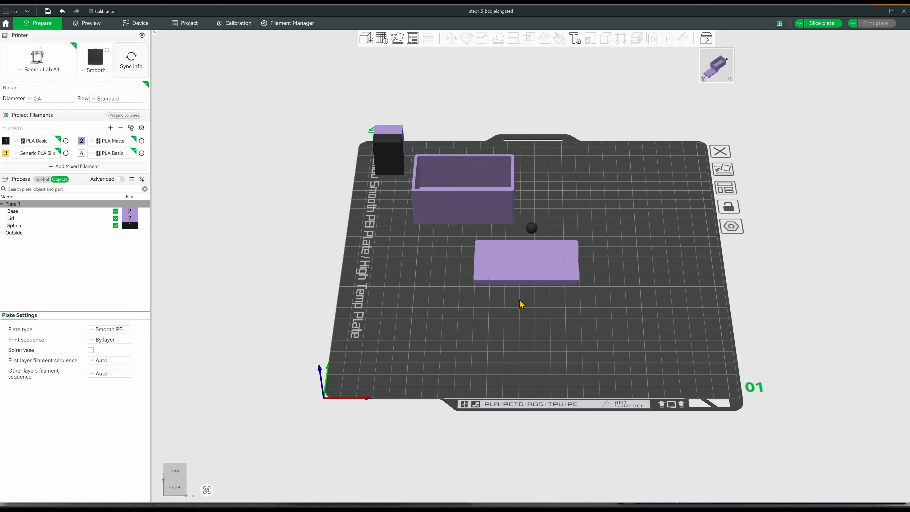
Step: Center the sphere and the lid on the plate so the sphere sits in the middle of the lid
scroll(574, 258, "up", 5)
left_click_drag(666, 266, 624, 232)
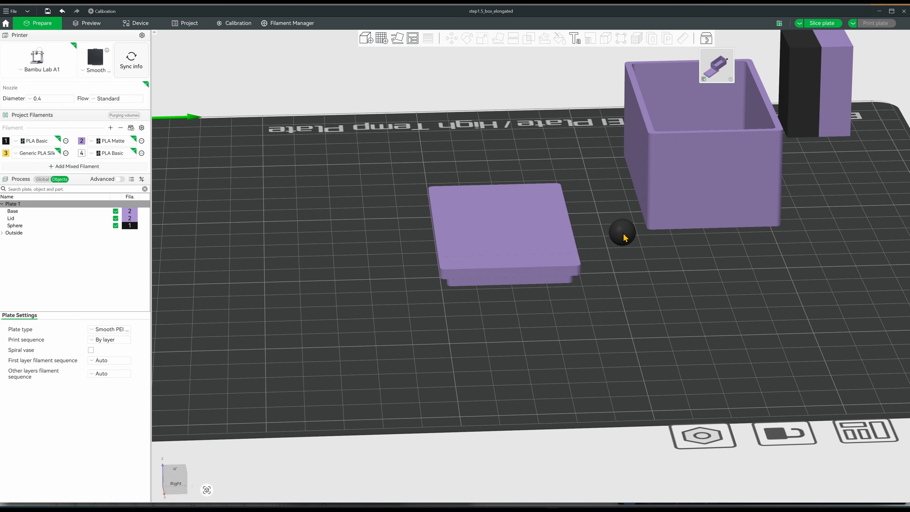
right_click(623, 232)
left_click(642, 299)
left_click(463, 265)
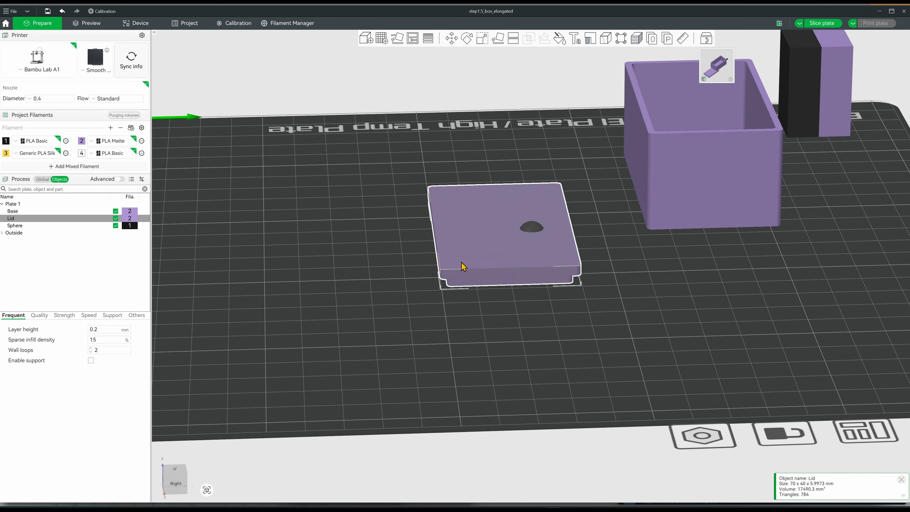
right_click(463, 265)
left_click(475, 312)
Step: Combine the lid and the sphere into one assembly
left_click_drag(411, 250, 172, 216)
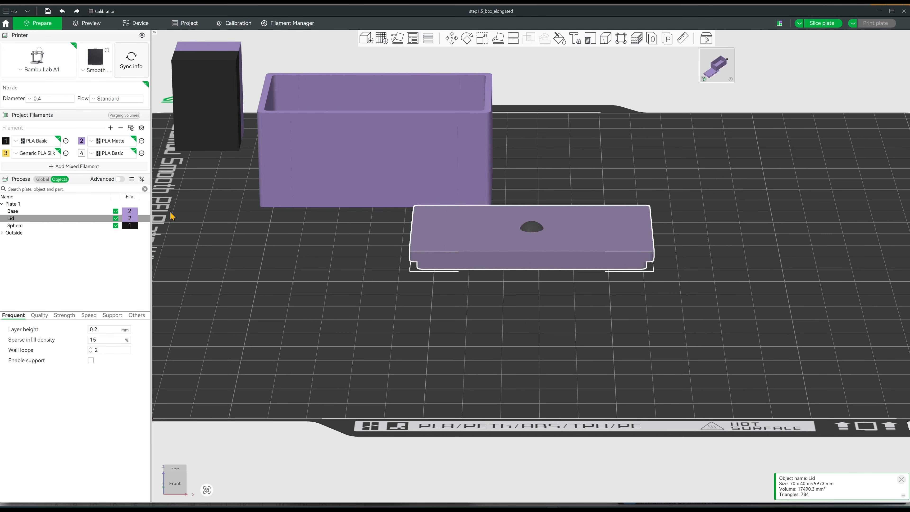
left_click(41, 225, "ctrl")
right_click(43, 225)
left_click(56, 228)
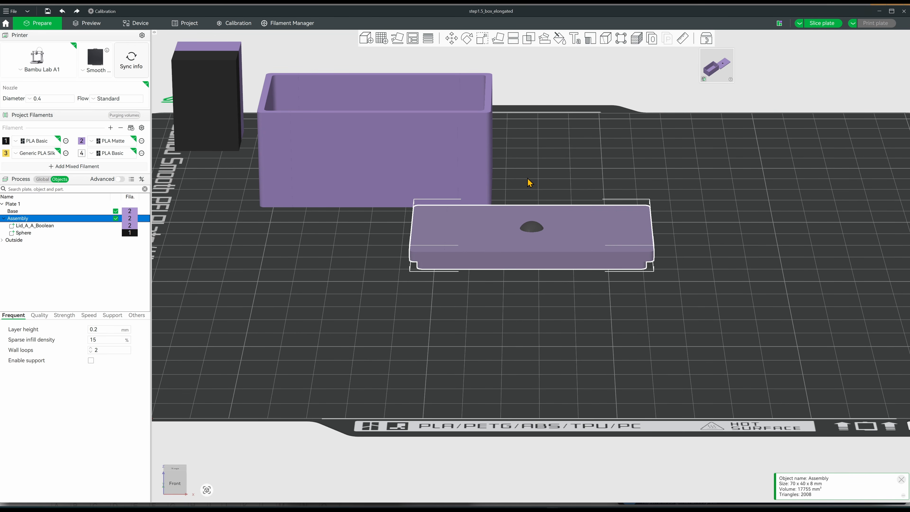
Step: Raise the sphere in the lid assembly to Z 4 mm in object coordinates
left_click(535, 231)
left_click(36, 235)
left_click(452, 38)
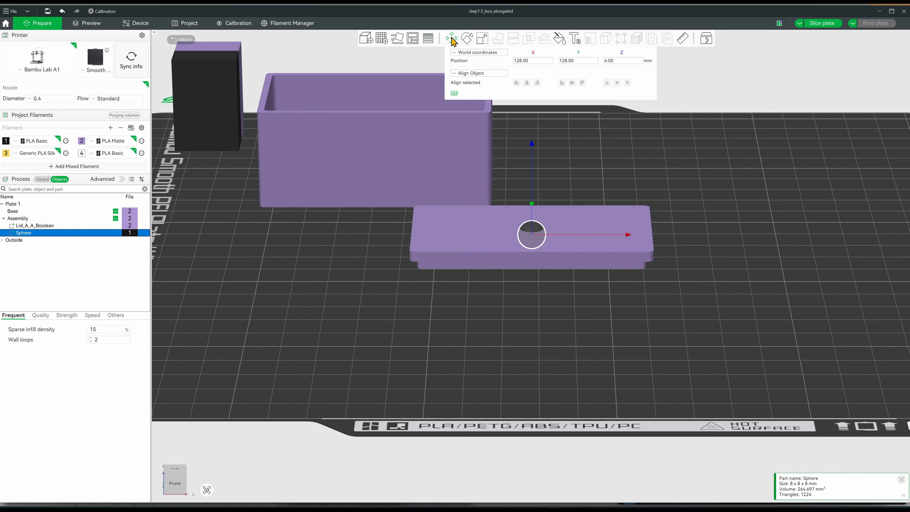
left_click(480, 53)
left_click(489, 68)
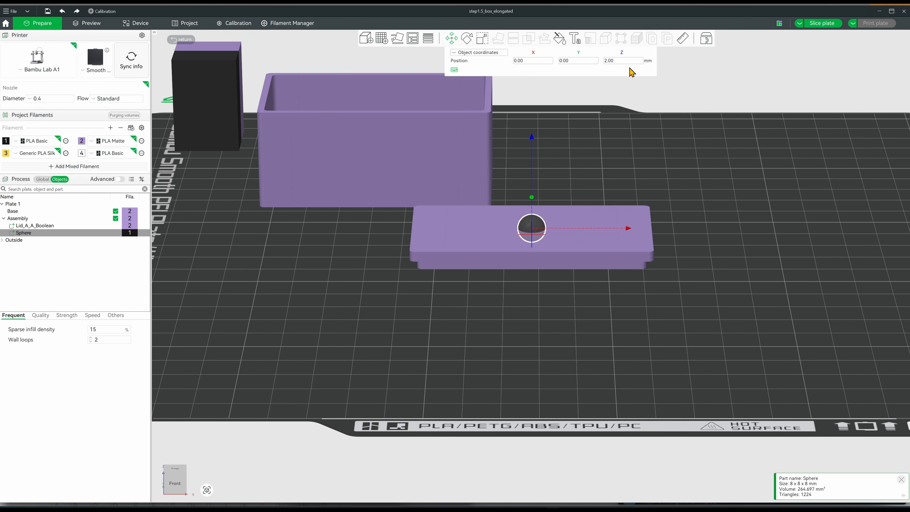
left_click_drag(627, 83, 585, 152)
double_click(611, 60)
type("4")
key("Return")
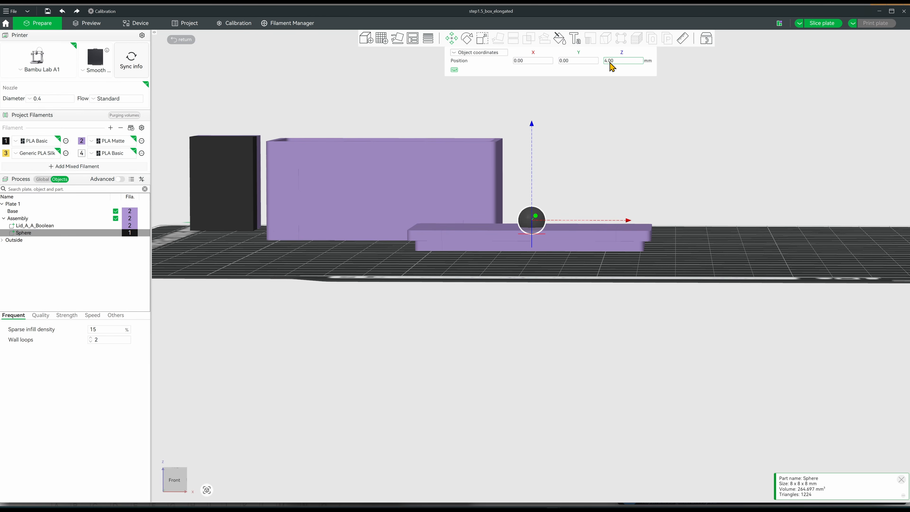
left_click_drag(585, 118, 578, 134)
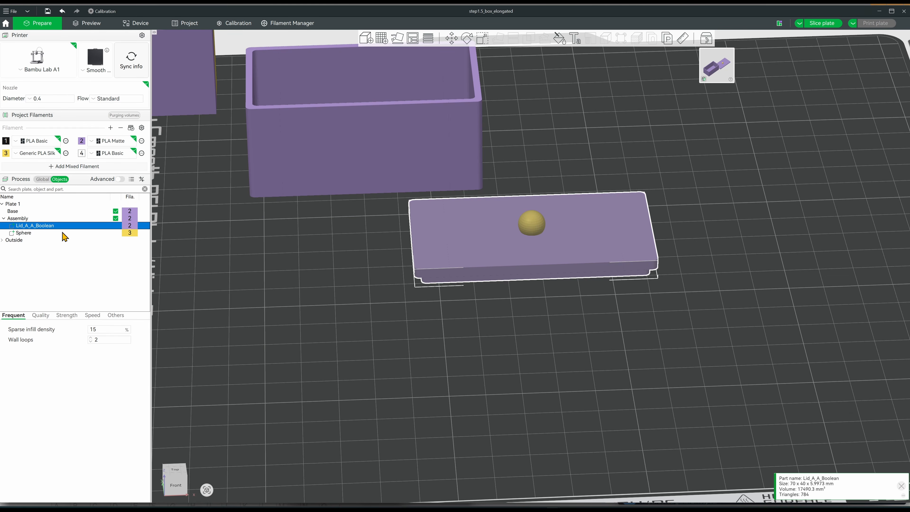
Step: Start a planar cut through the lid and sphere and set its connector to a 4 mm Thread
left_click(65, 234, "ctrl")
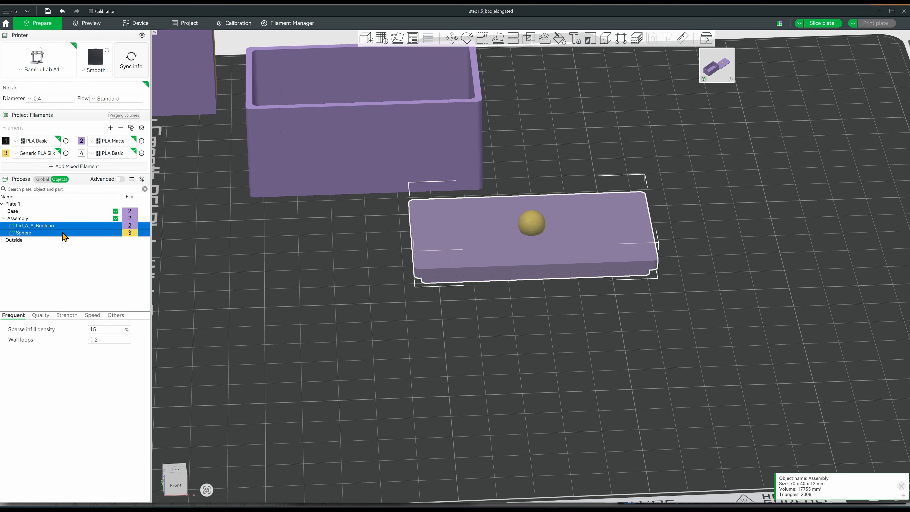
left_click(513, 39)
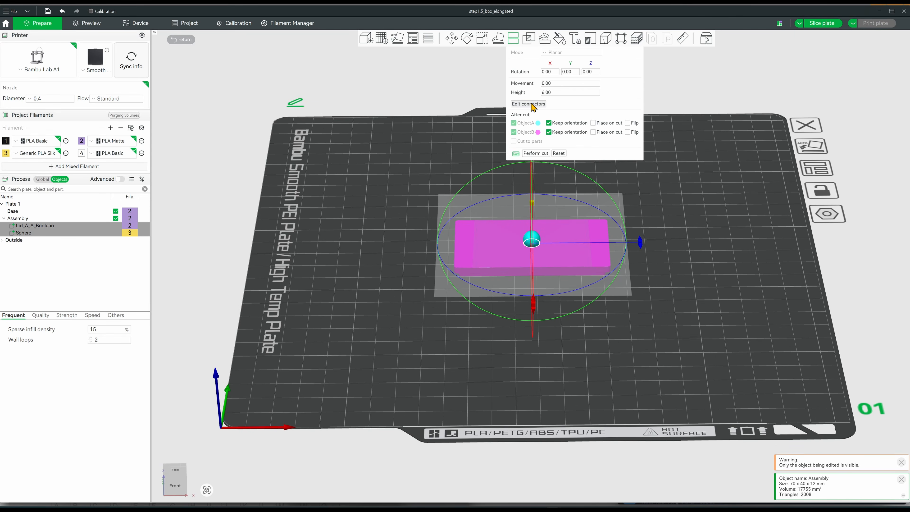
left_click(533, 104)
left_click(560, 100)
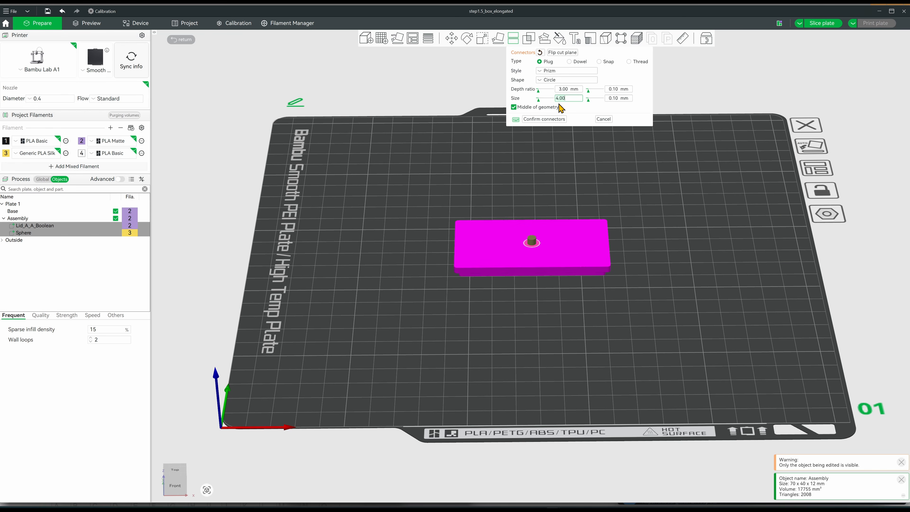
key("Return")
left_click(635, 61)
scroll(513, 192, "up", 4)
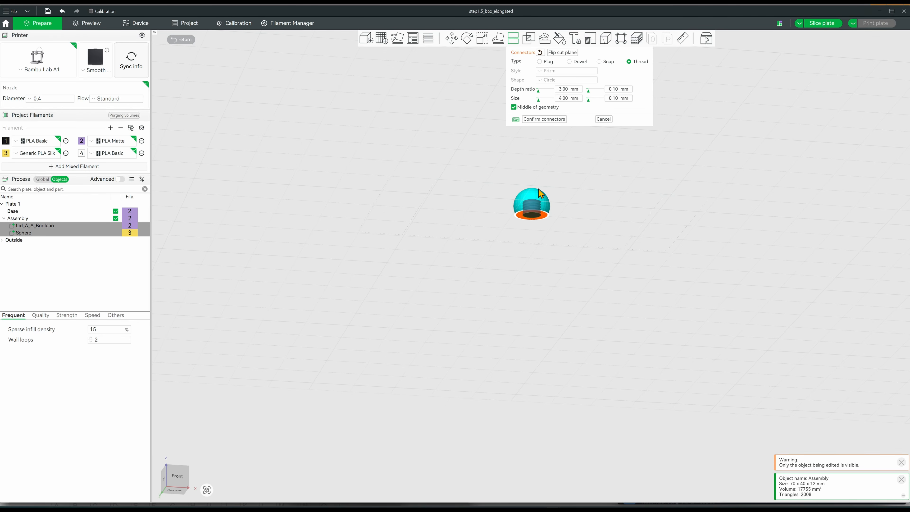
Step: Flip the cut plane so the connector extends from the sphere into the lid, and confirm it with the Thread type
left_click(559, 53)
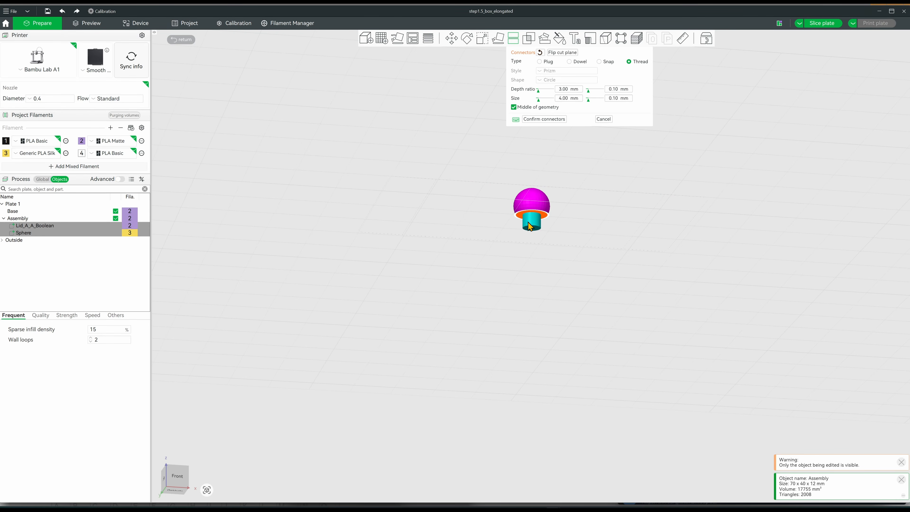
mouse_move(520, 120)
key("ctrl+z")
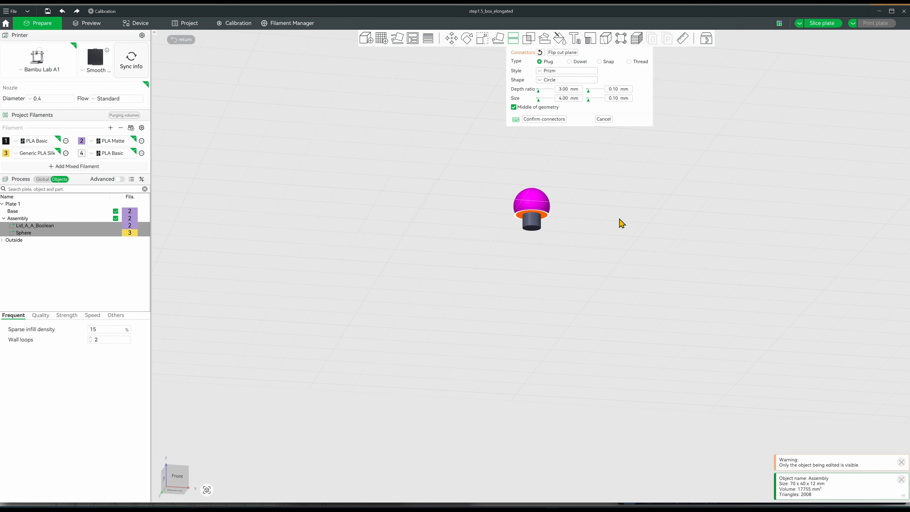
left_click(629, 62)
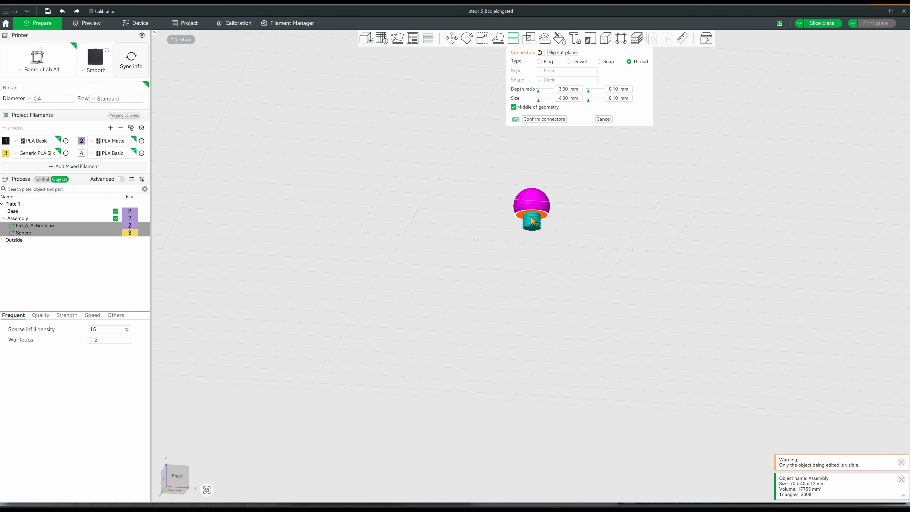
key("1")
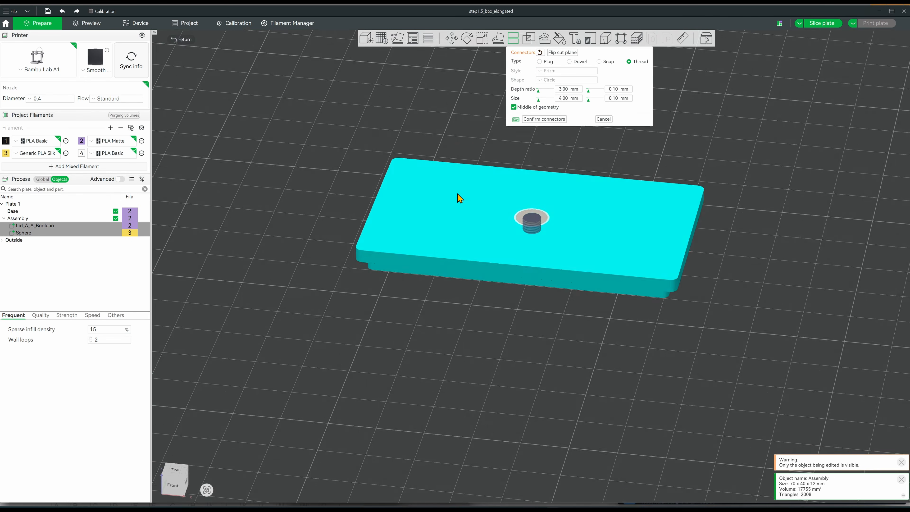
left_click(544, 118)
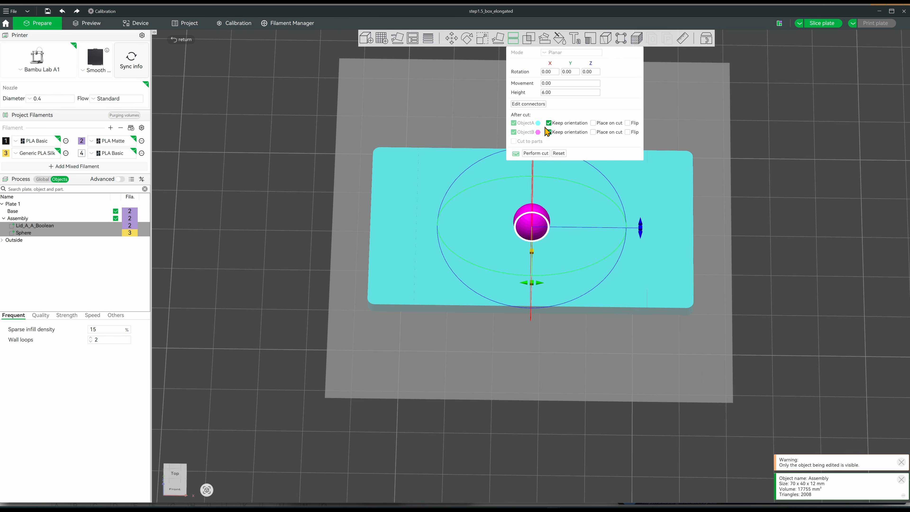
Step: Set the cut height to 6.01 mm and perform the cut separating the sphere knob from the lid
key("3")
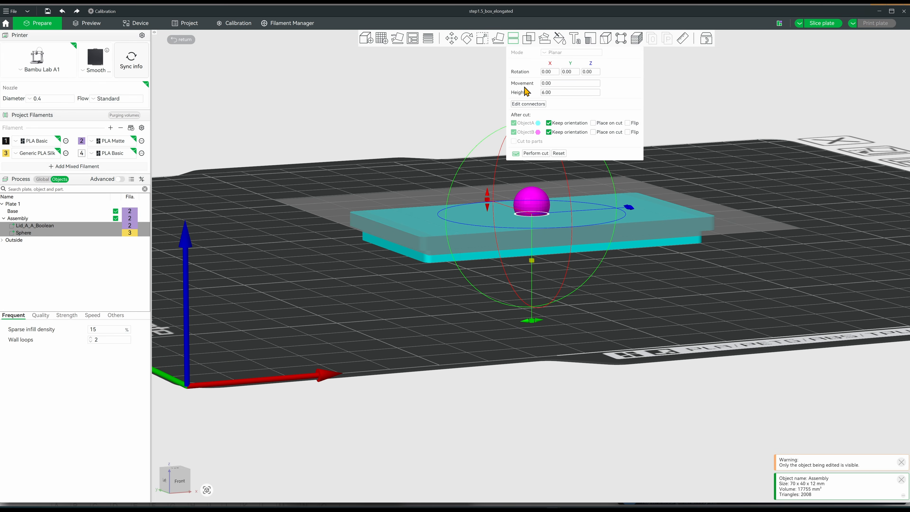
left_click(548, 93)
key("1")
left_click(536, 154)
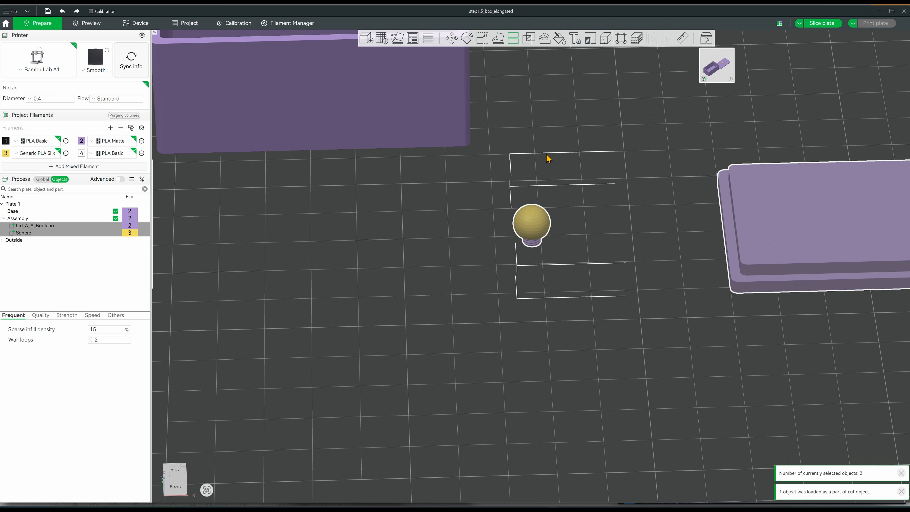
Step: Turn the cut lid over so its outer face with the threaded hole points up
left_click_drag(581, 325, 456, 329)
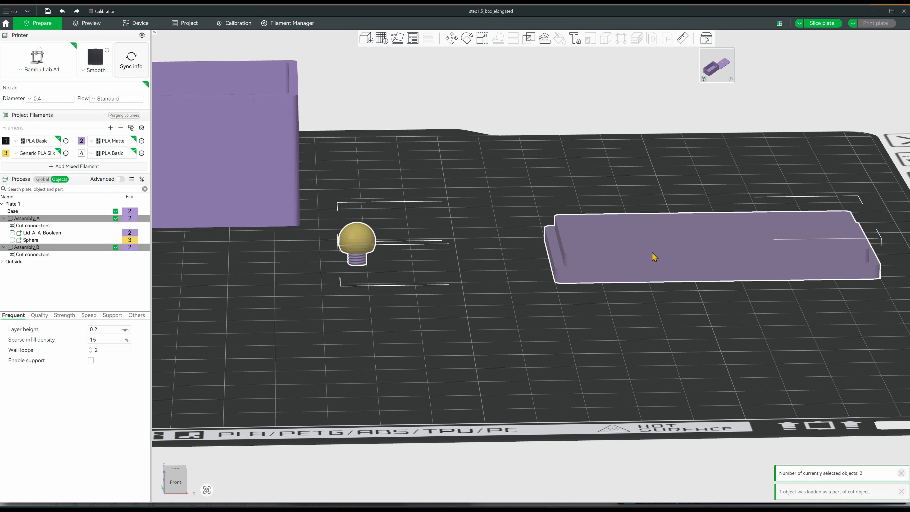
scroll(482, 144, "up", 5)
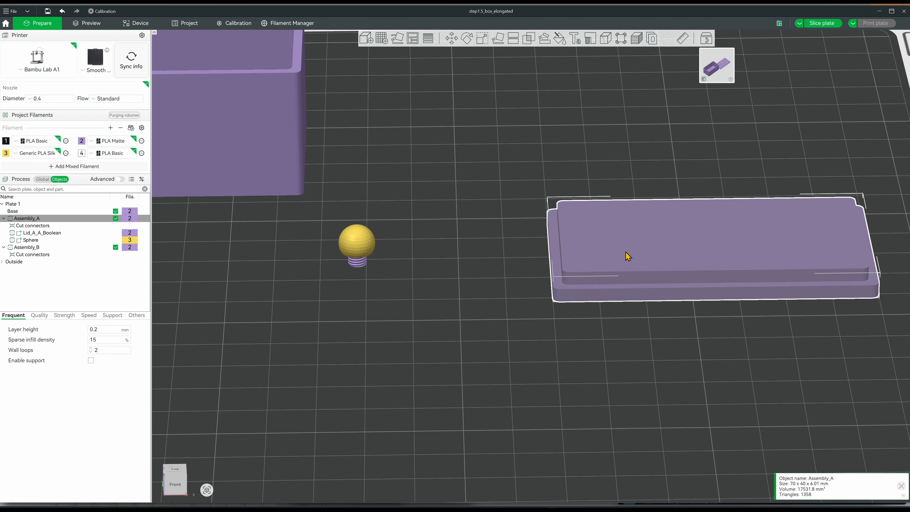
left_click(641, 329)
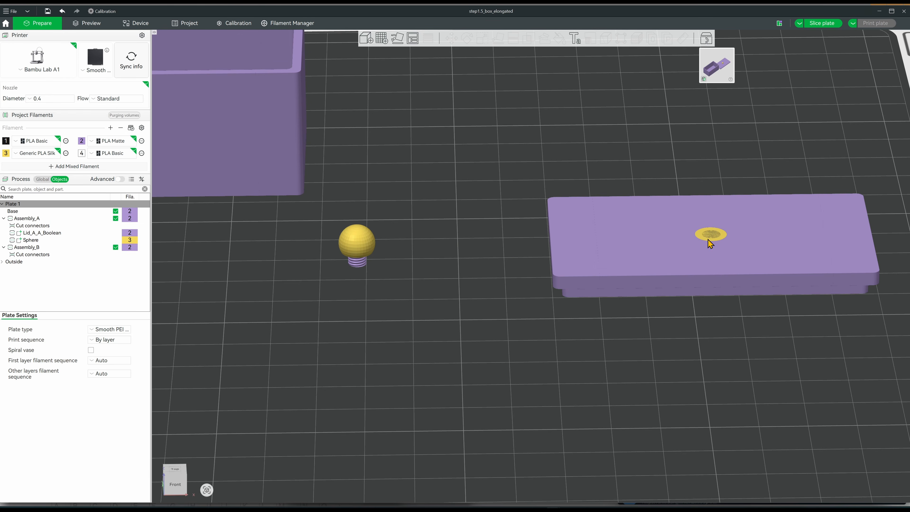
Step: Assign filament 2 to the thin sphere remnant around the lid's threaded hole
key("2")
mouse_move(502, 267)
left_mouse_down()
mouse_move(498, 283)
mouse_move(490, 273)
left_mouse_up()
scroll(490, 274, "down", 3)
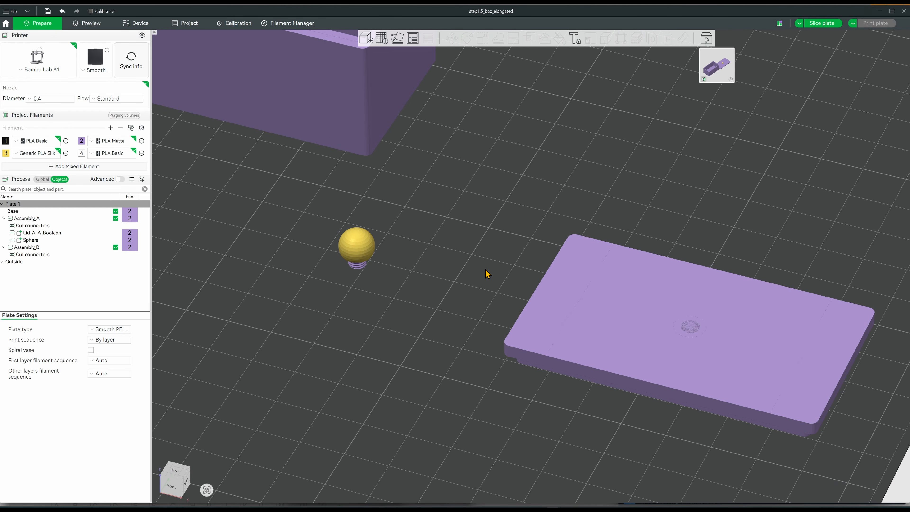
Step: Slice the plate holding the box, lid and threaded knob
scroll(744, 274, "up", 4)
key("ctrl+r")
left_click_drag(625, 266, 250, 41)
Step: Rotate the sphere knob 180° about the Y axis so its threaded stem points up
left_click(390, 235)
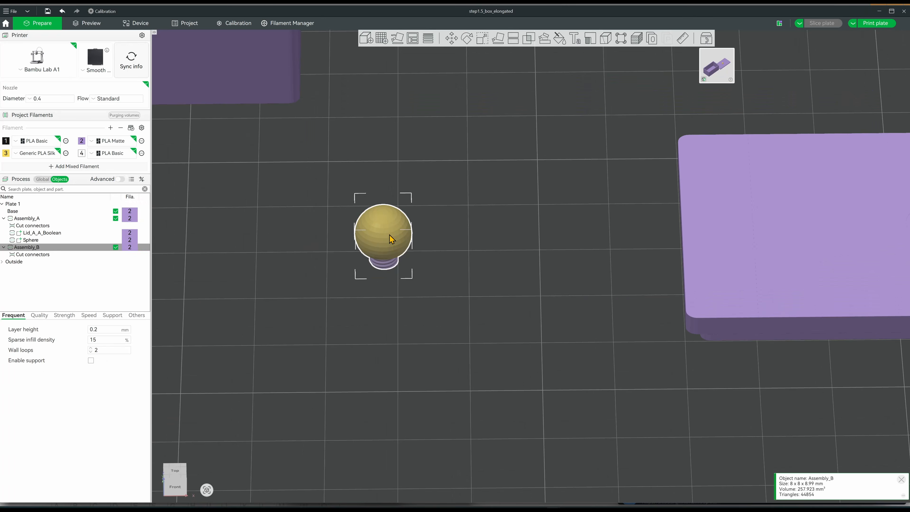
left_click(483, 41)
left_click(468, 39)
left_click(531, 61)
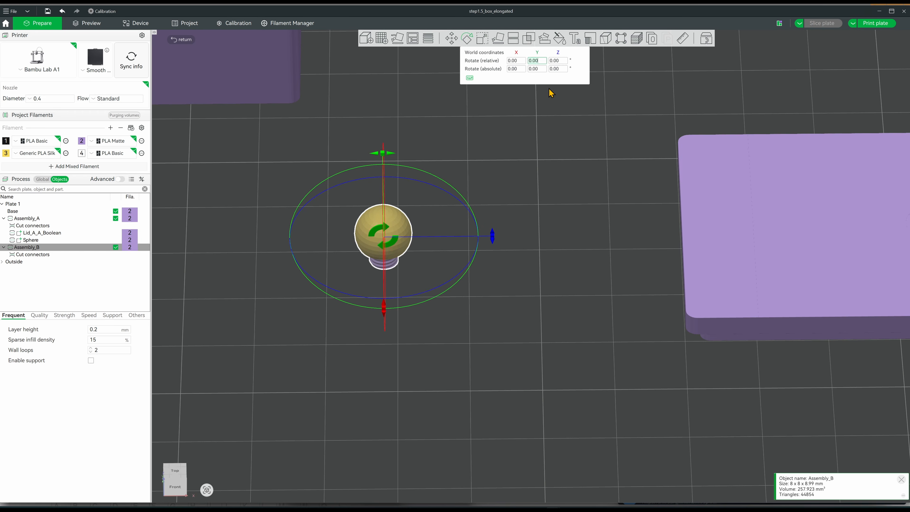
type("180")
key("Return")
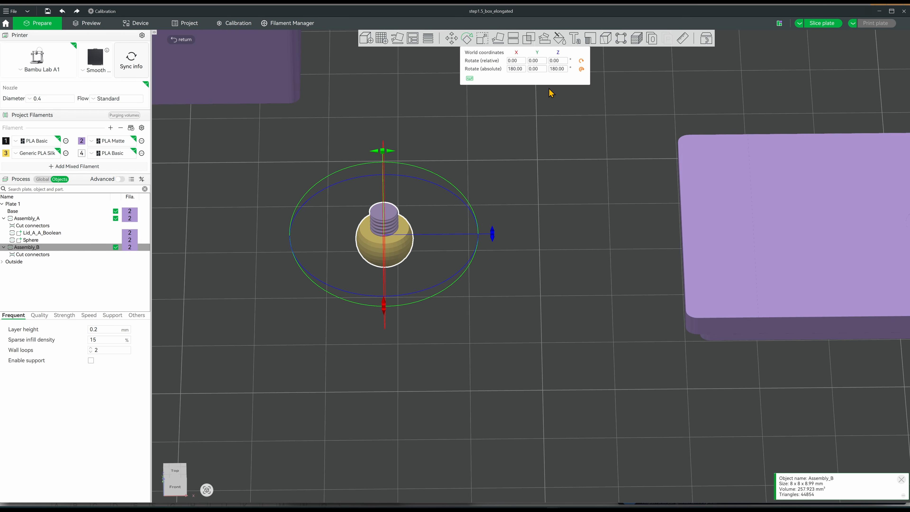
Step: Assign filament 3 to the entire threaded knob, Assembly_B
left_click(48, 247)
left_click(91, 247)
key("3")
scroll(430, 217, "down", 7)
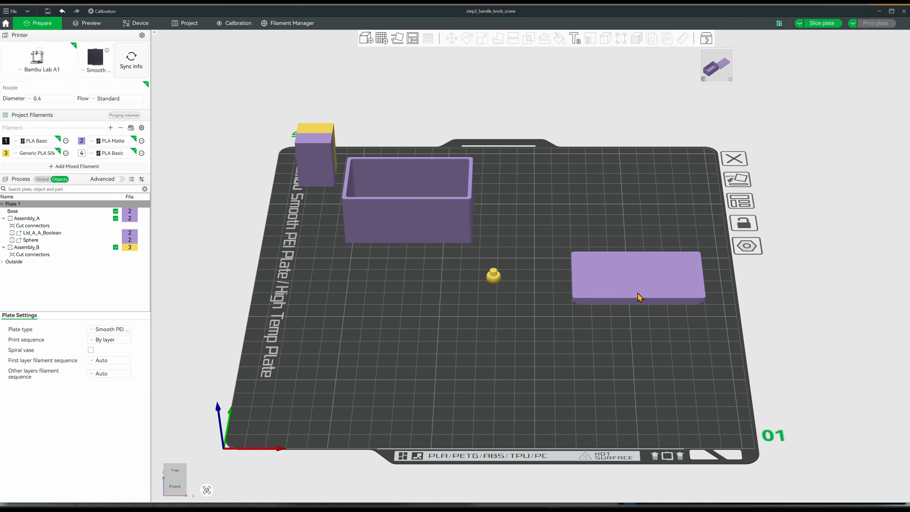
Step: Add a cylinder modifier to the lid and accept the switch to per-object settings
scroll(571, 304, "up", 6)
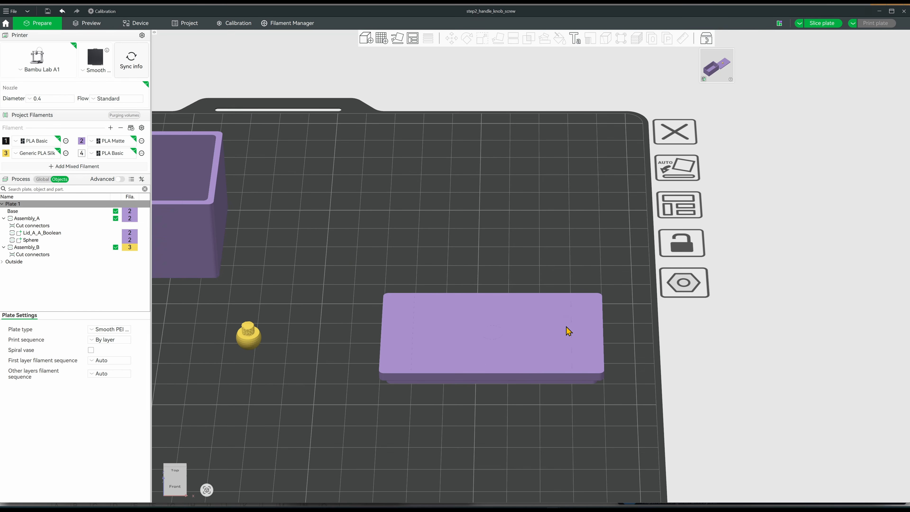
scroll(477, 373, "up", 3)
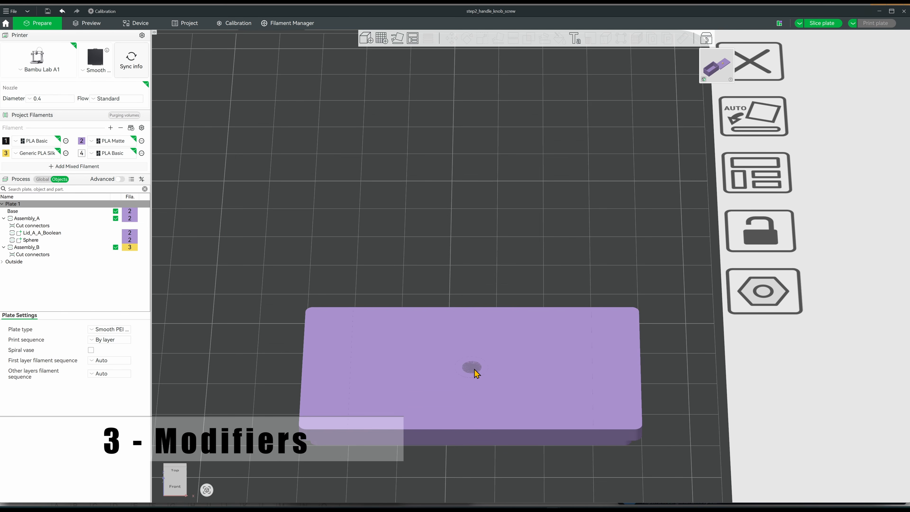
right_click(460, 393)
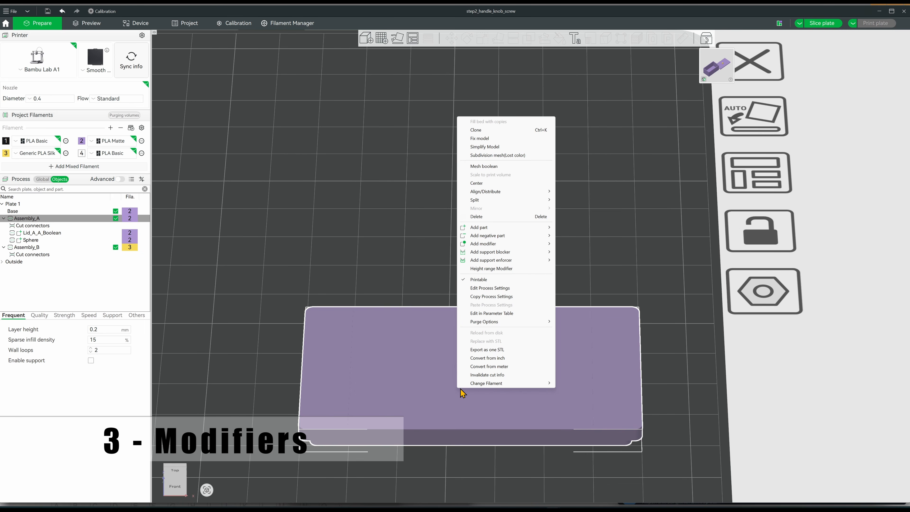
mouse_move(522, 245)
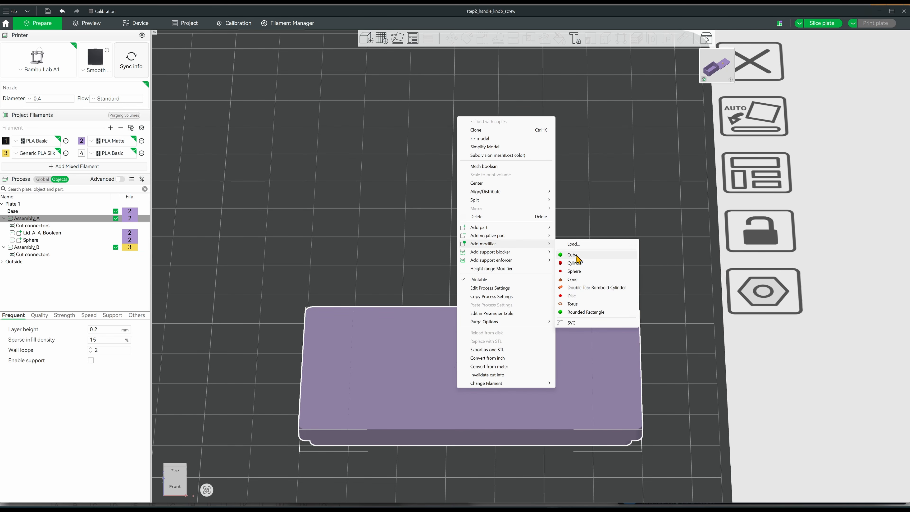
left_click(578, 265)
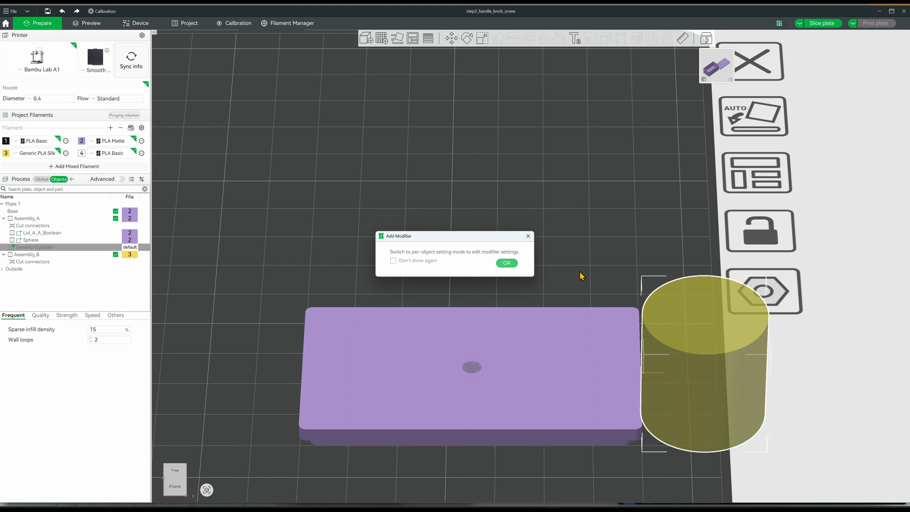
left_click(507, 263)
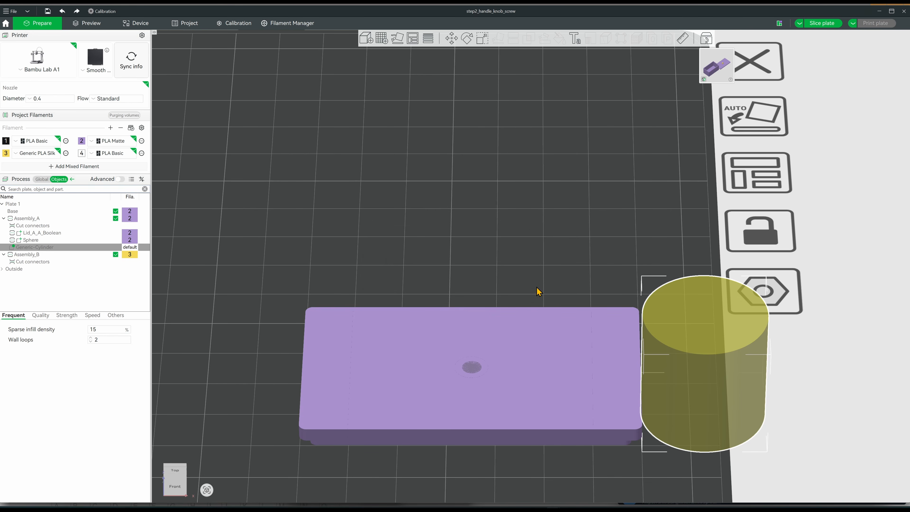
Step: Move the cylinder modifier over the lid's threaded hole and scale it down to closely surround the hole
left_click_drag(721, 380, 483, 347)
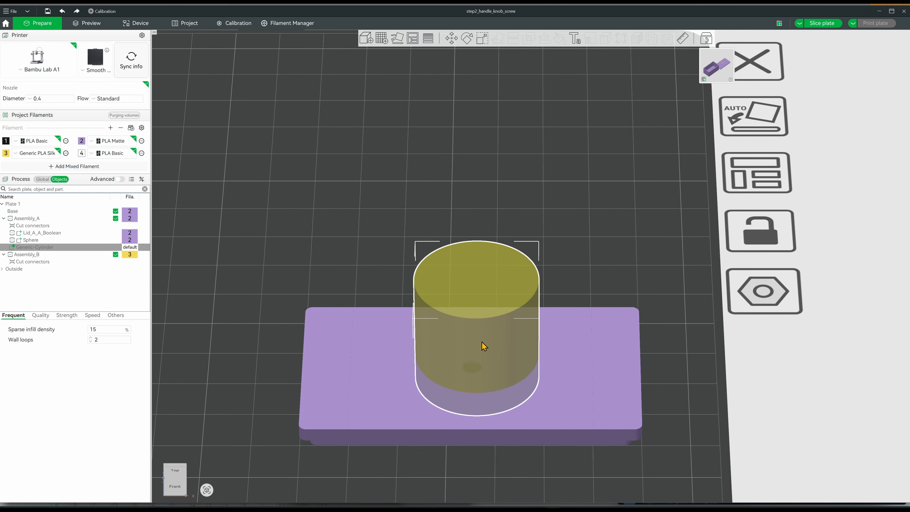
scroll(541, 364, "down", 3)
left_click_drag(566, 254, 569, 258)
left_click_drag(517, 285, 492, 312)
key("s")
left_click(175, 474)
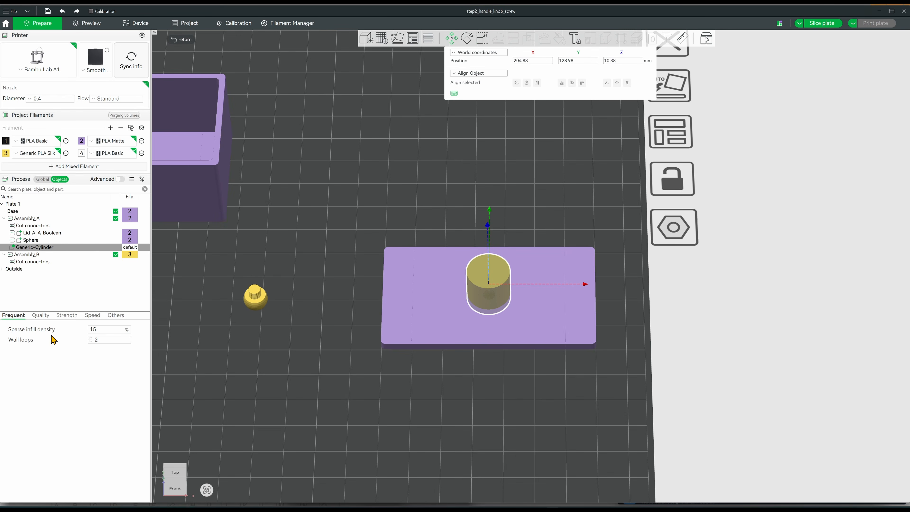
Step: Set the cylinder modifier's wall loops to 5, slice the plate and inspect the lid's layers around the hole
left_click(91, 338)
left_click(90, 338)
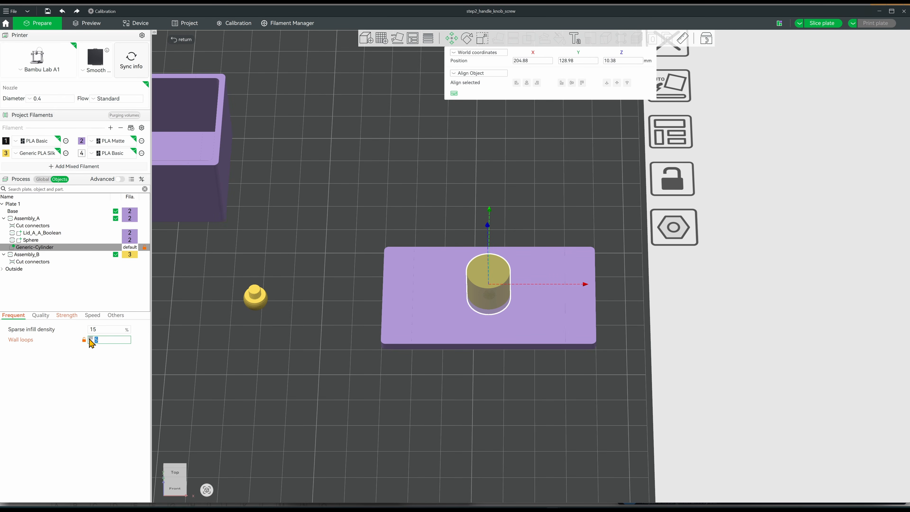
left_click(823, 23)
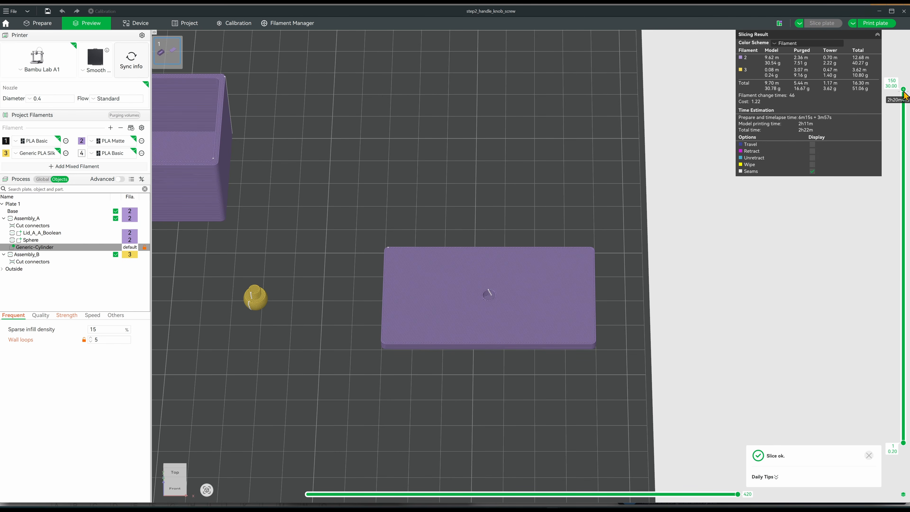
left_click_drag(903, 94, 908, 395)
key("Tab")
Step: Move the knob from beside the box to the free plate area behind the lid
left_click(294, 212)
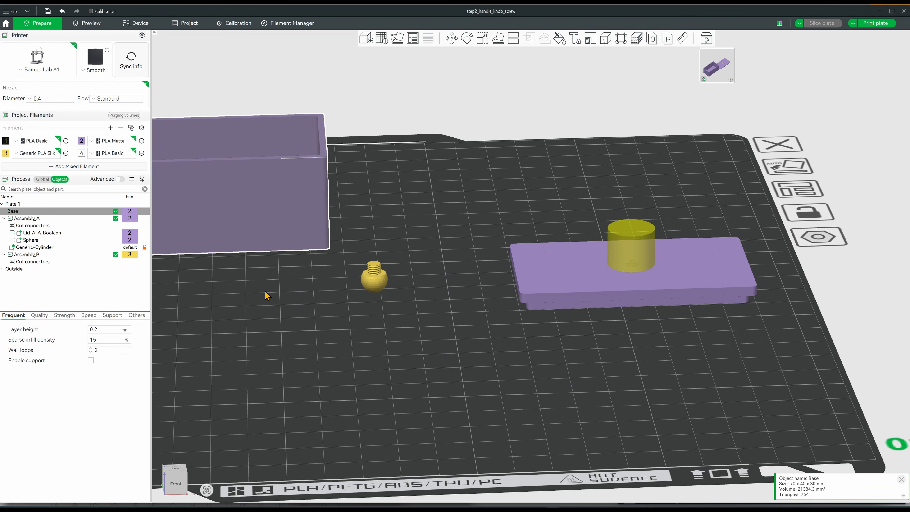
middle_click_drag(272, 294, 500, 320)
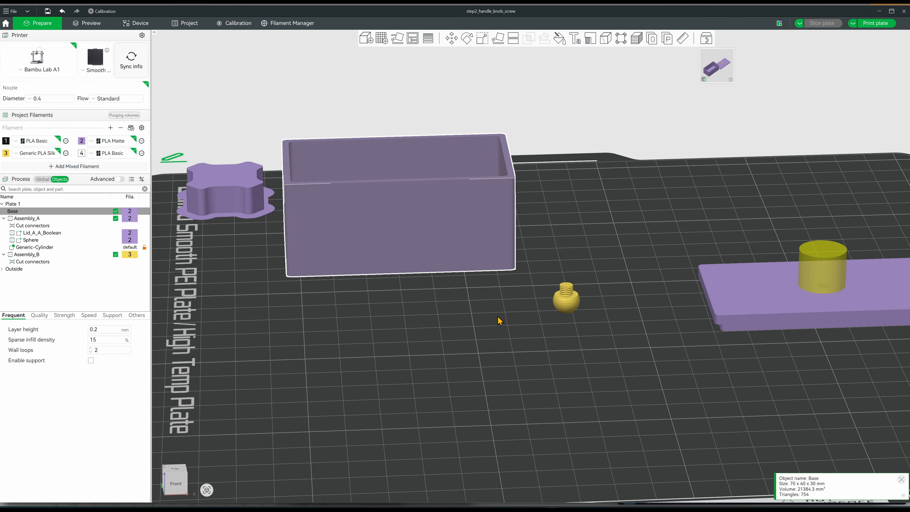
left_click_drag(566, 304, 810, 194)
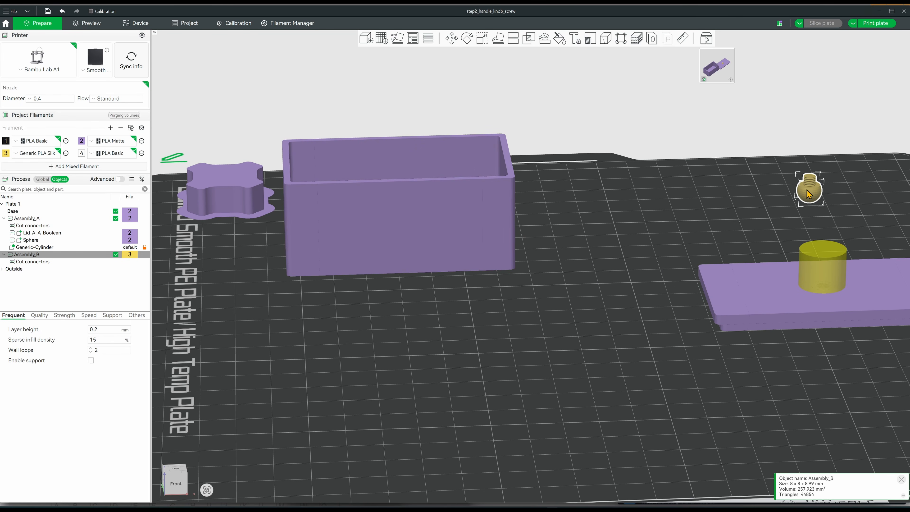
Step: Rename the knob object Assembly_B as Knob
double_click(30, 255)
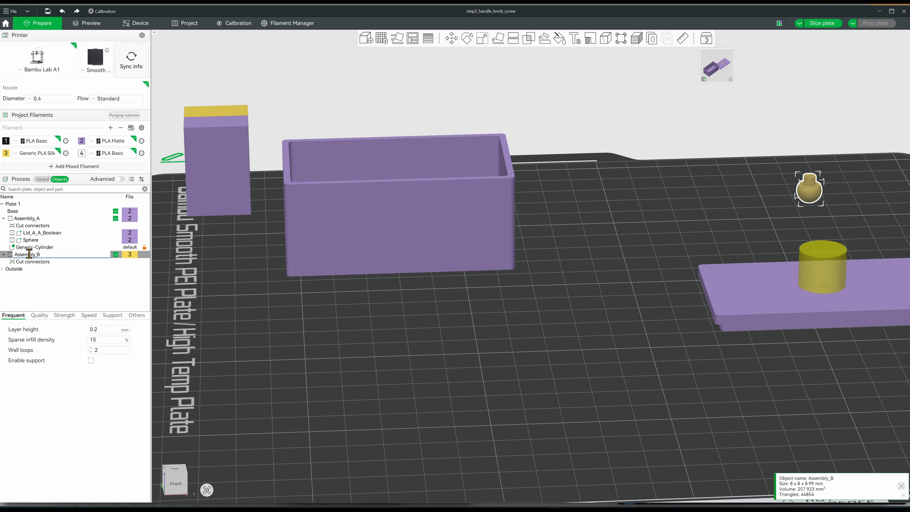
double_click(29, 255)
type("Knob")
key("Return")
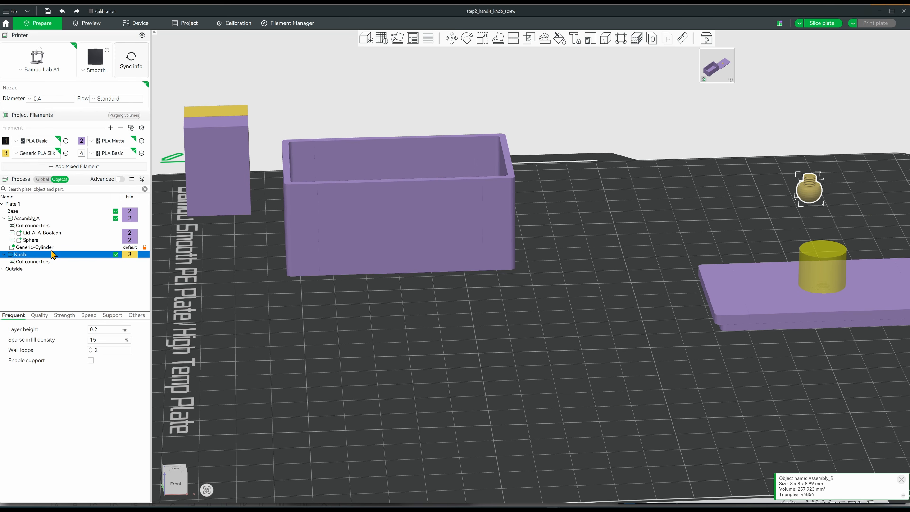
Step: Rename the lid object Assembly_A as Lid
left_click(42, 247)
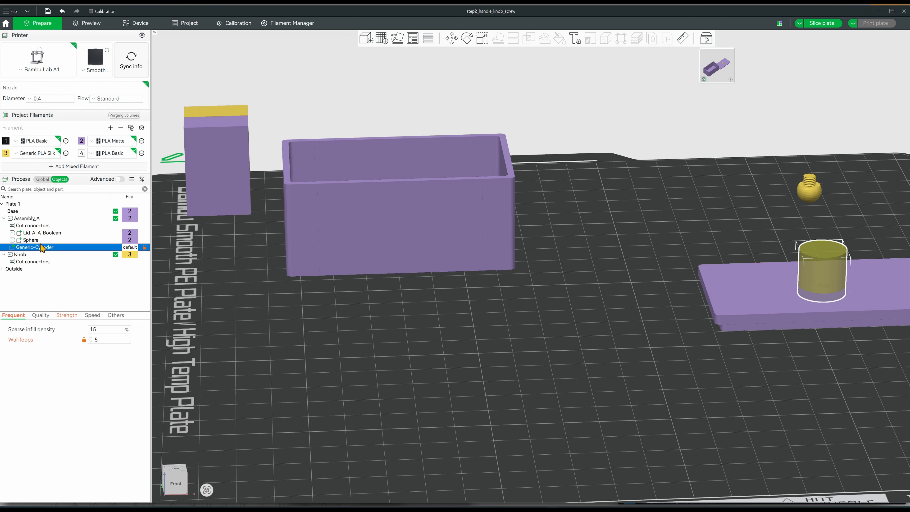
left_click(31, 220)
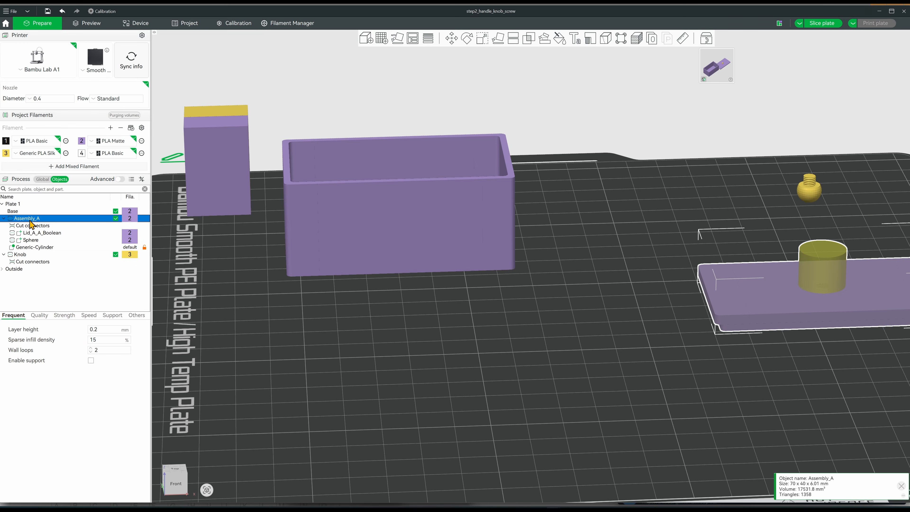
left_click(46, 218)
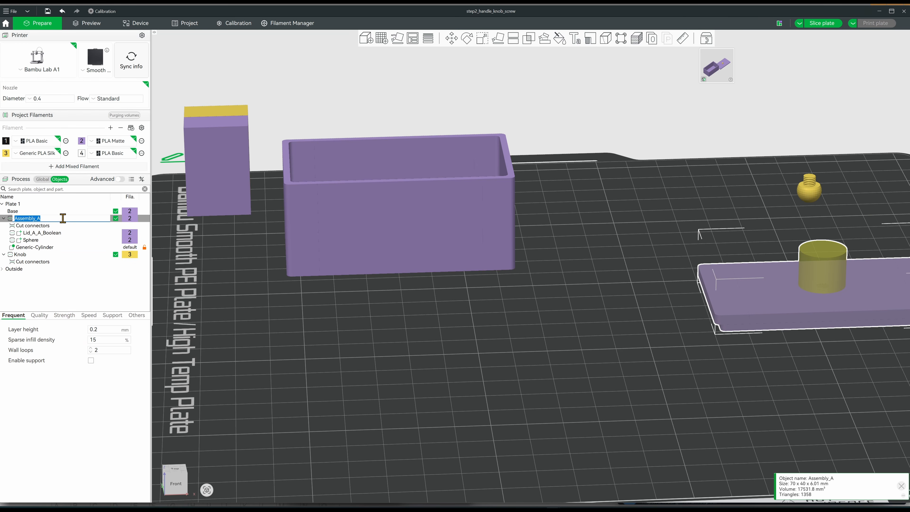
type("Lid")
key("Return")
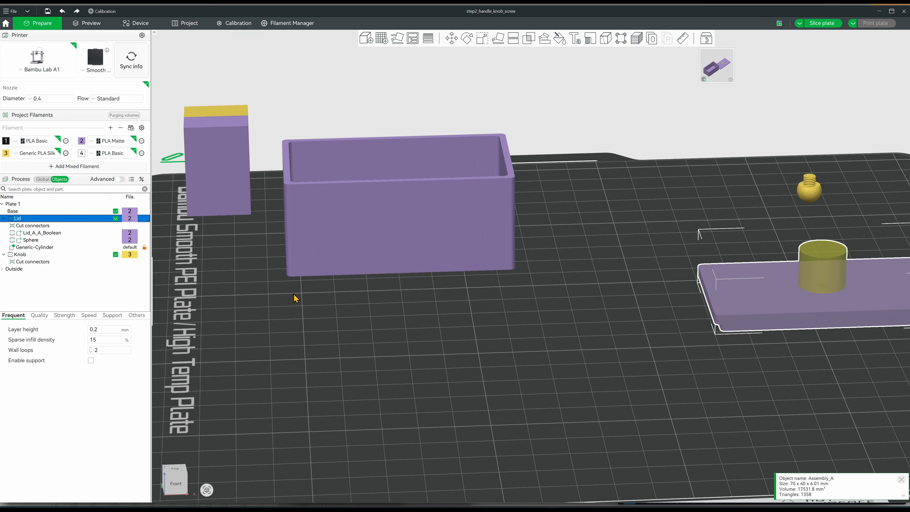
Step: Move the box forward on the plate and add a cube modifier to it
left_click_drag(392, 206, 498, 283)
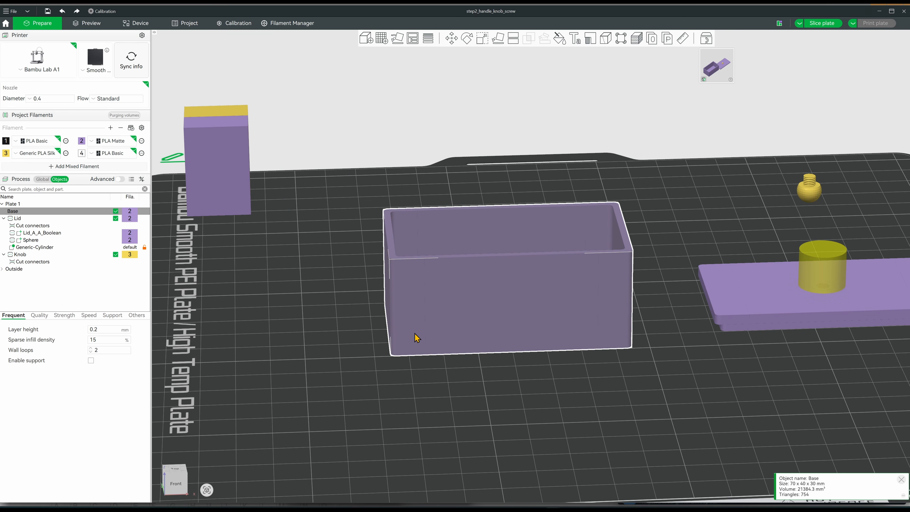
right_click(470, 310)
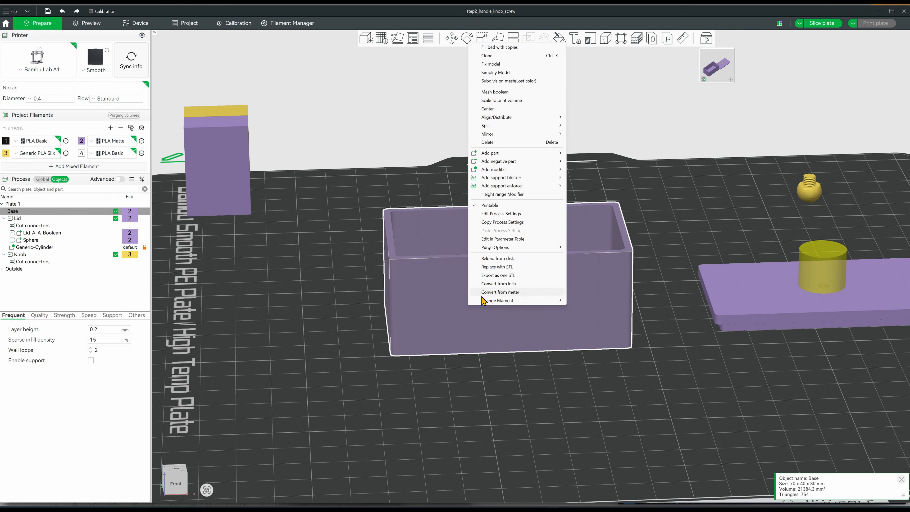
mouse_move(520, 172)
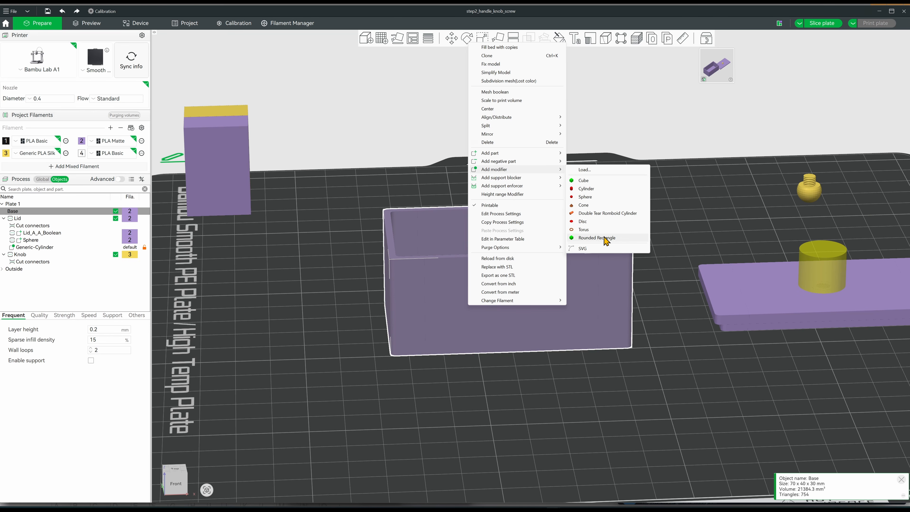
left_click(605, 181)
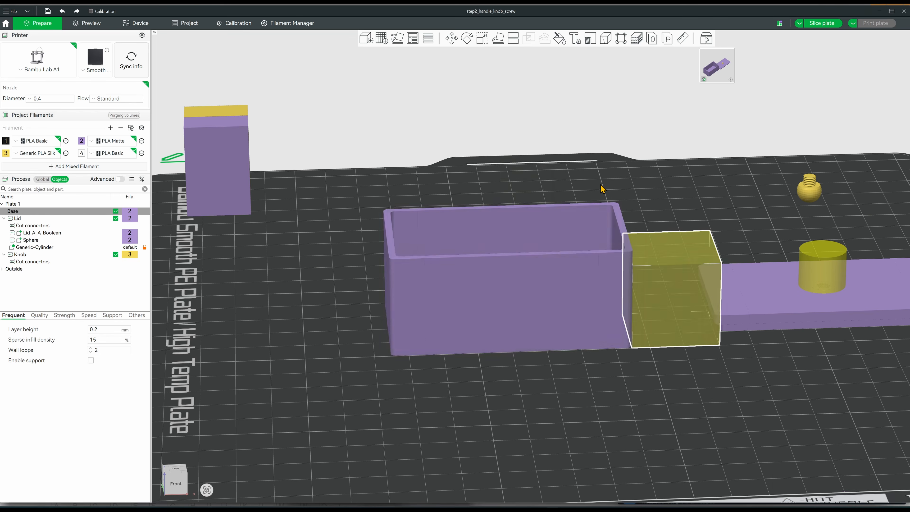
left_click(507, 263)
Step: Move the cube modifier inside the box and center it there
left_click_drag(654, 285, 565, 259)
right_click(566, 259)
left_click(582, 313)
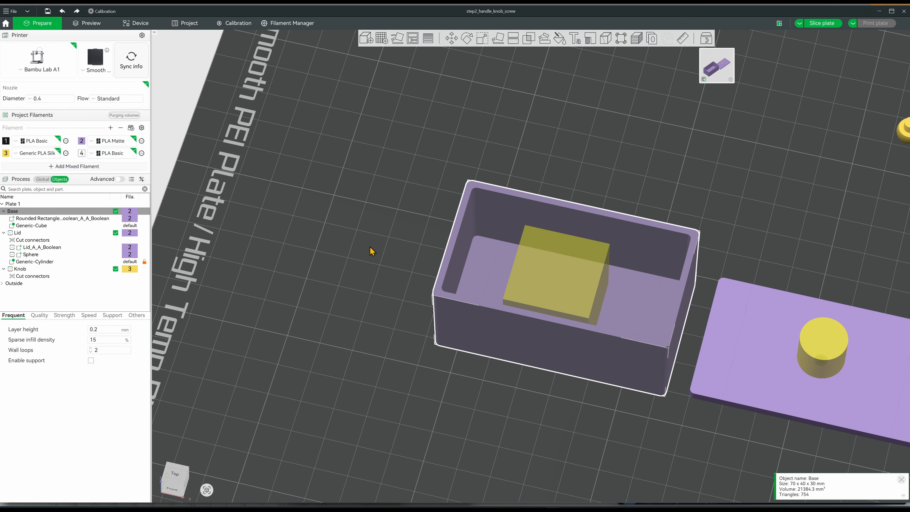
key("1")
left_click(579, 325)
right_click(580, 321)
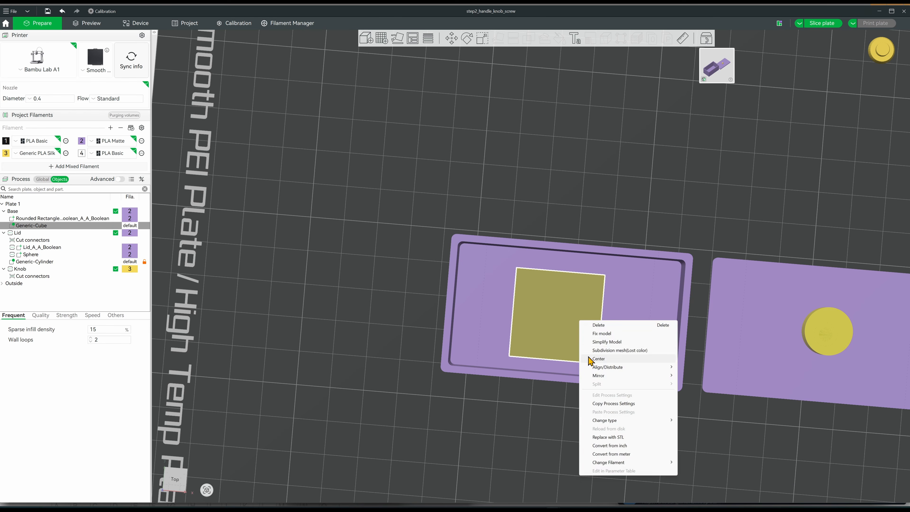
left_click(598, 359)
Step: Scale the cube modifier to about 76 × 43.5 mm to cover the box's footprint, and lower its height below the rim
key("s")
left_click_drag(612, 274, 703, 326)
key("3")
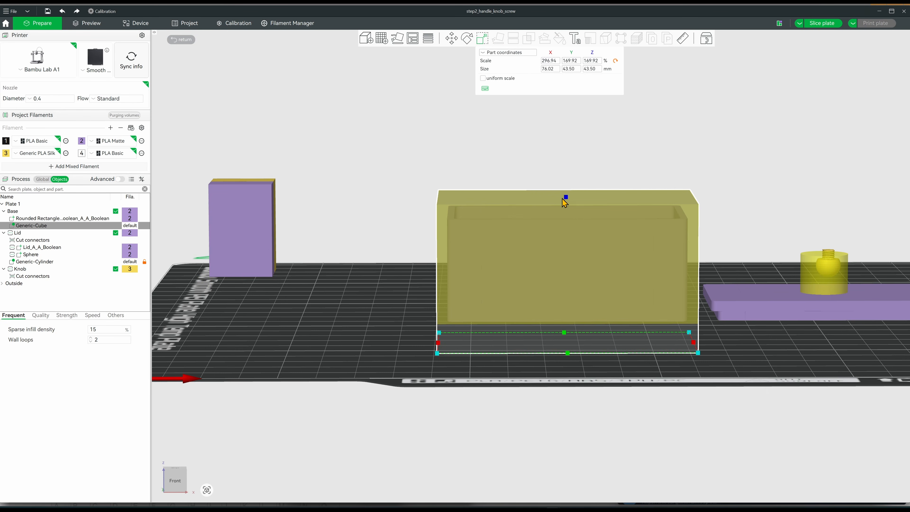
left_click_drag(565, 203, 562, 269)
Step: Raise the cube modifier to a Z position of about 39.2 mm so it overlaps only the box's upper rim
key("m")
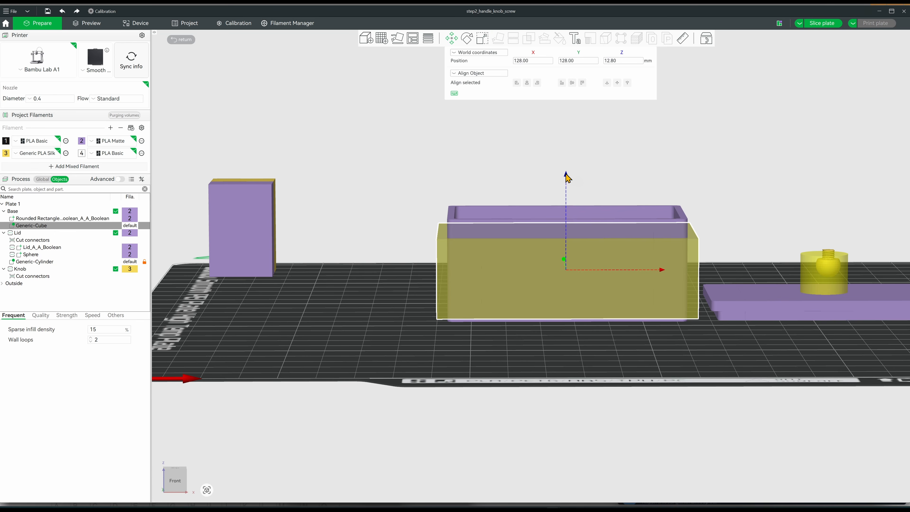
left_click_drag(567, 177, 565, 94)
key("3")
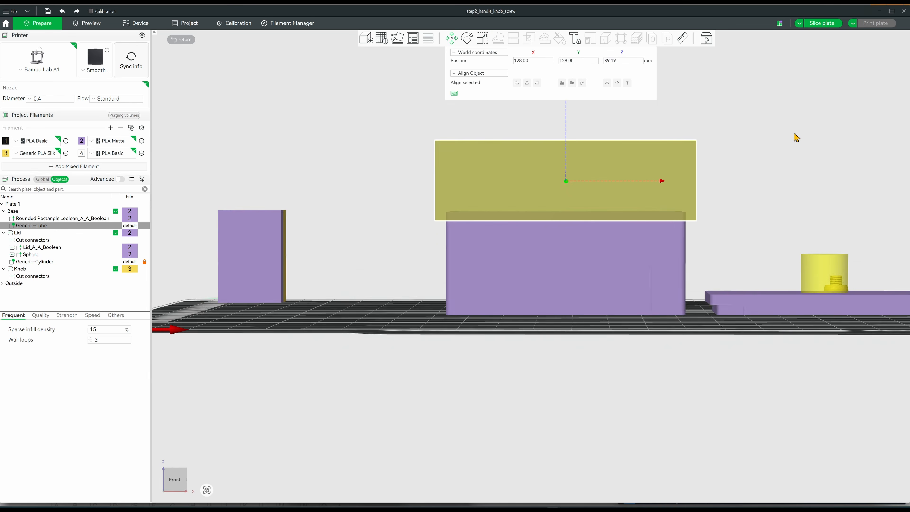
key("k")
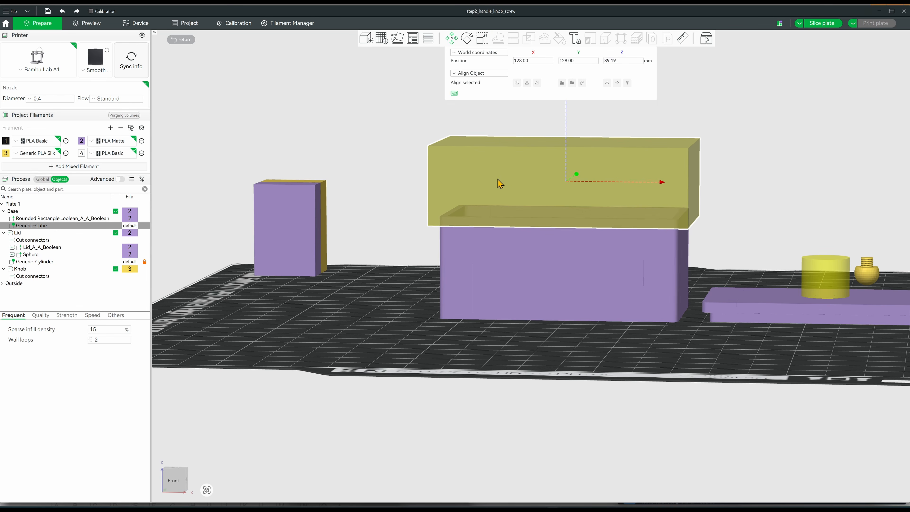
Step: Assign filament 3 to the cube modifier and slice the plate to check the box's rim
key("2")
key("3")
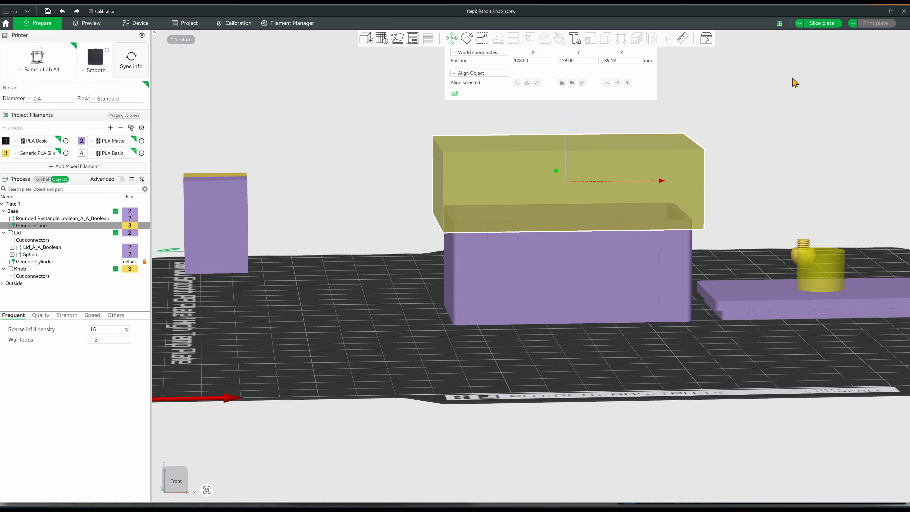
key("ctrl+r")
mouse_move(644, 129)
left_mouse_down()
mouse_move(624, 137)
mouse_move(644, 139)
left_mouse_up()
scroll(644, 142, "down", 10)
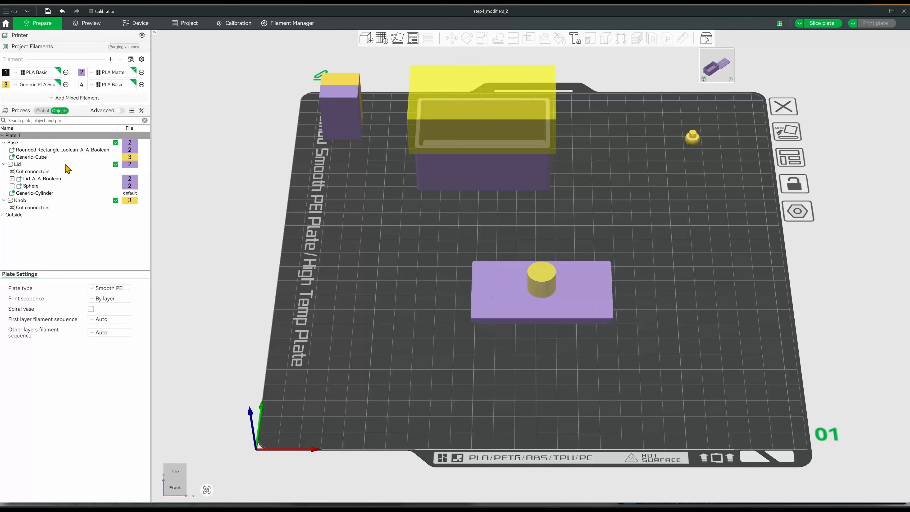
Step: Add a text part to the lid and assign filament 3 to it
left_click(74, 166)
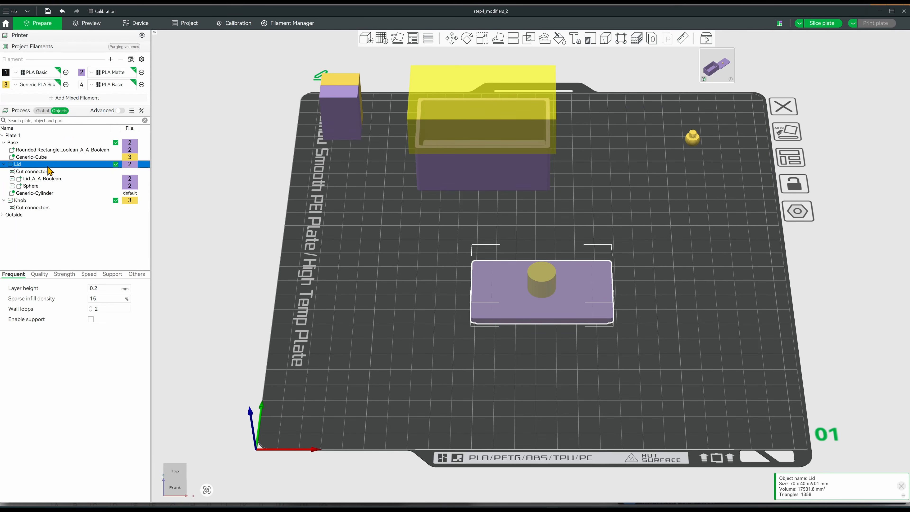
left_click(574, 41)
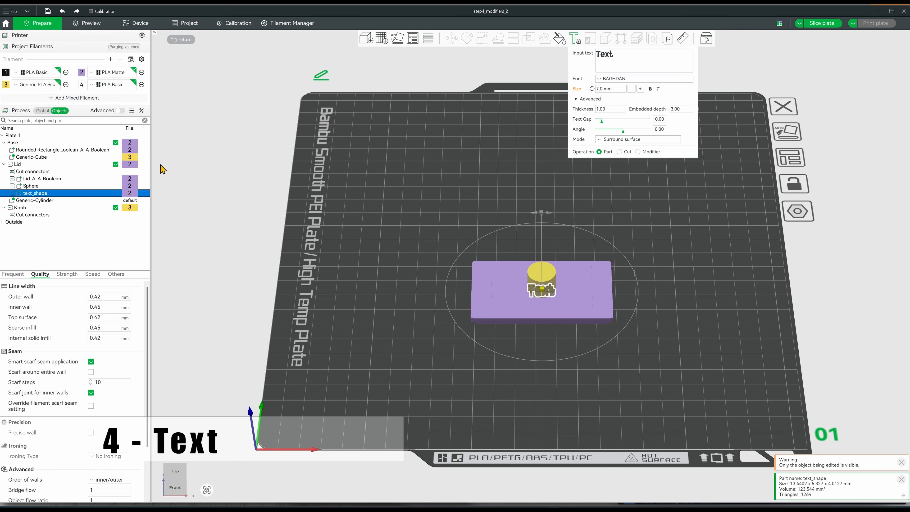
left_click(130, 196)
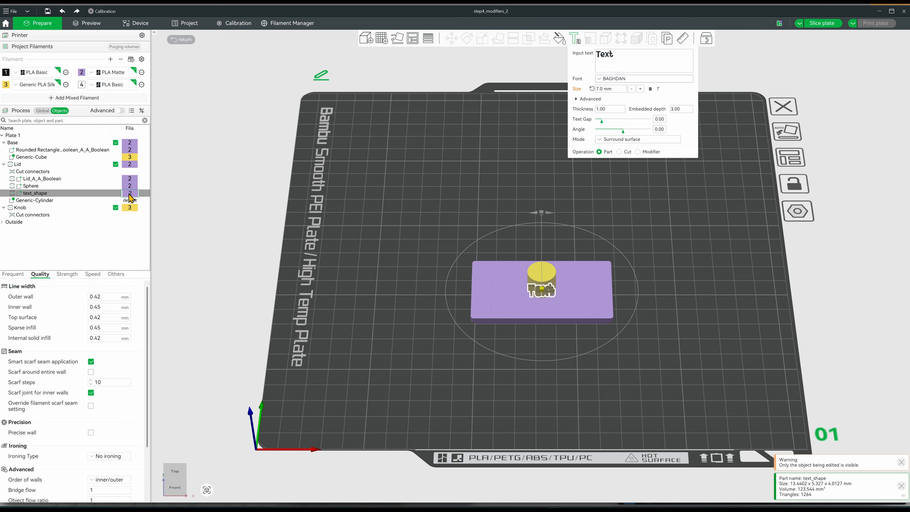
left_click(130, 196)
left_click(134, 226)
Step: Move the text clear of the cylinder modifier toward the lid's front edge and slice the plate
left_click_drag(518, 192, 525, 213)
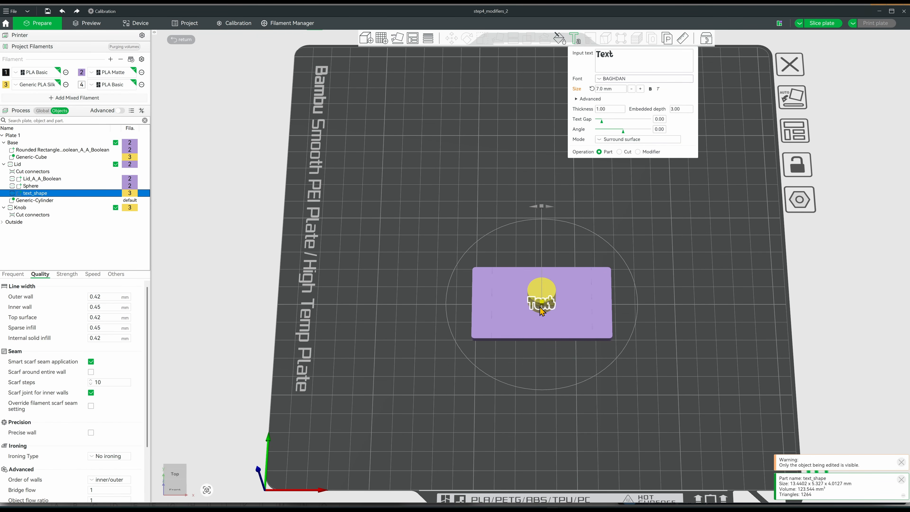
left_click_drag(543, 308, 542, 328)
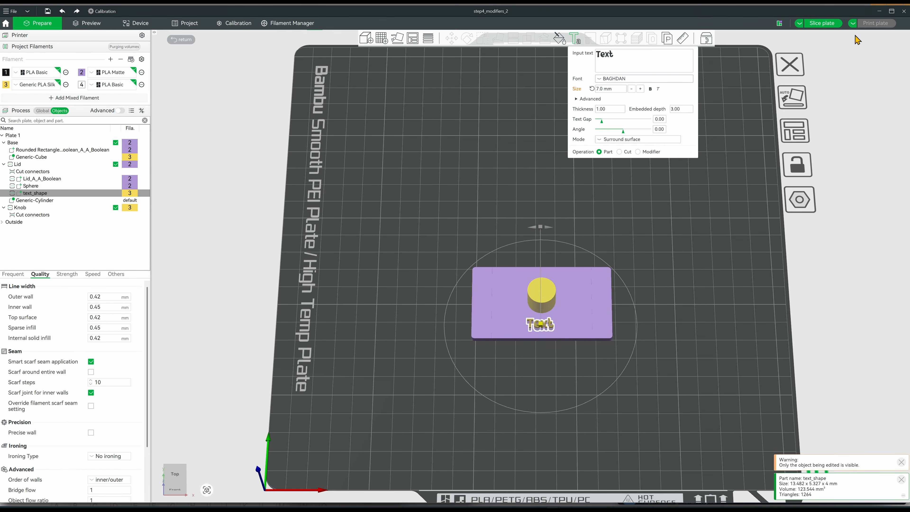
left_click(833, 28)
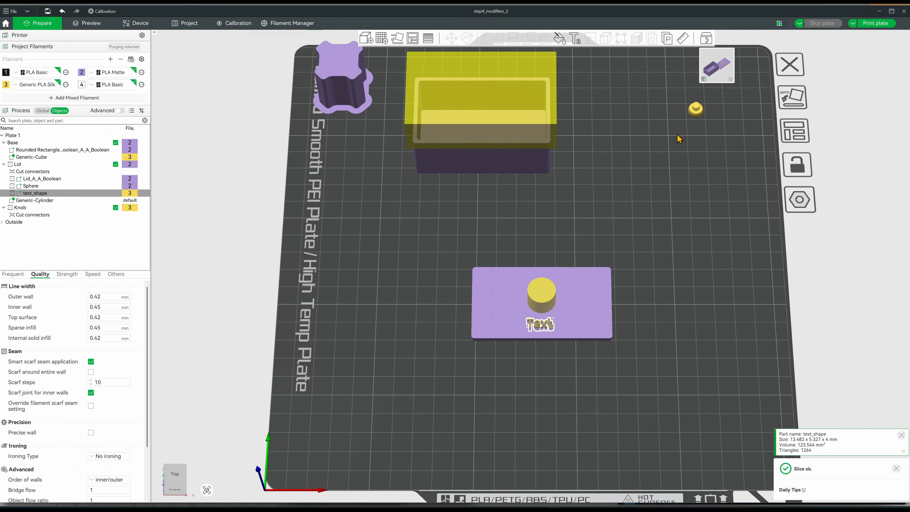
Step: Change the lid's text to "STUFF n' THINGS" and shift it slightly to center it below the cylinder modifier
left_click(575, 38)
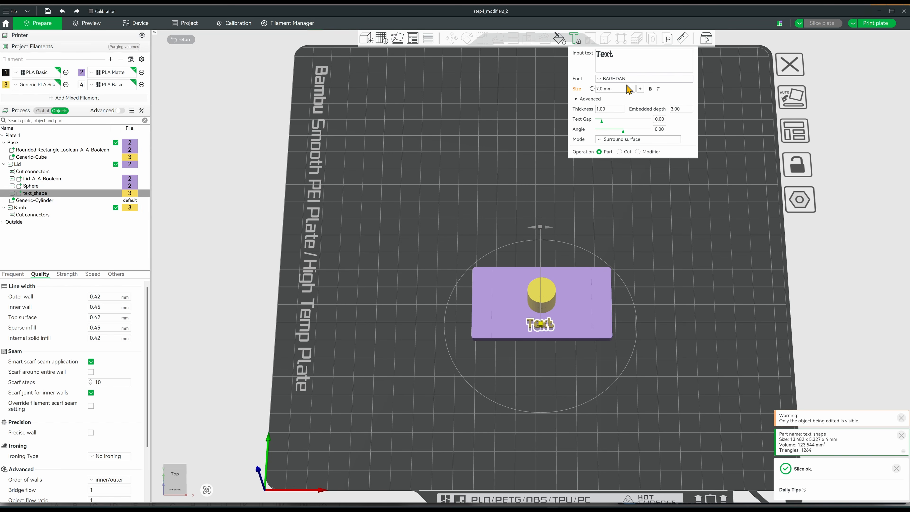
type("STUFF ")
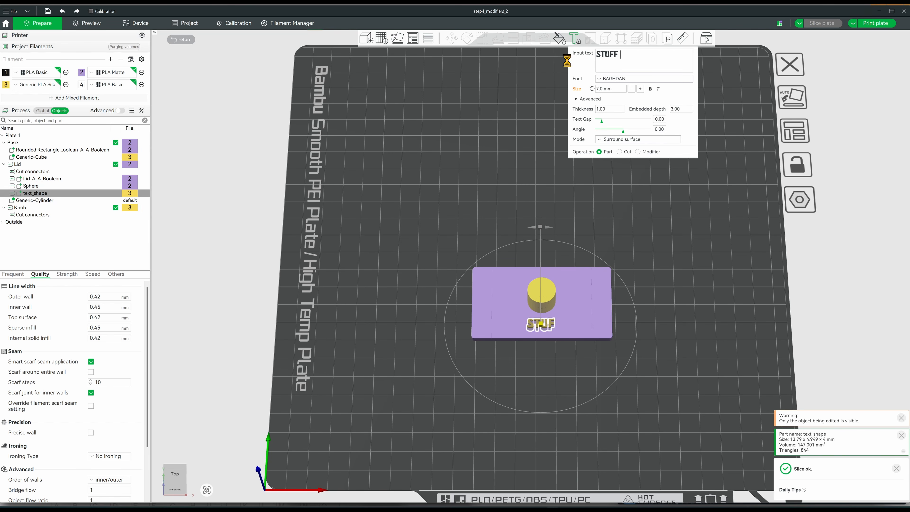
type("n' T")
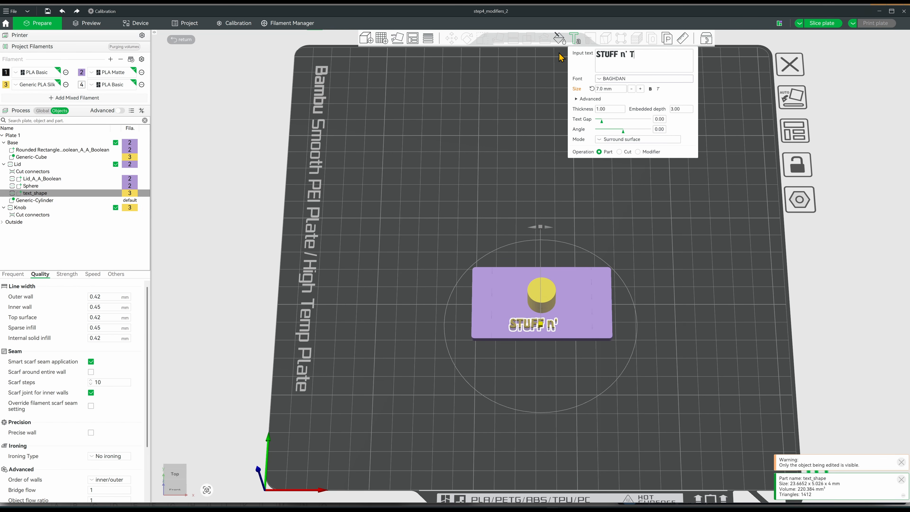
type("HINGS")
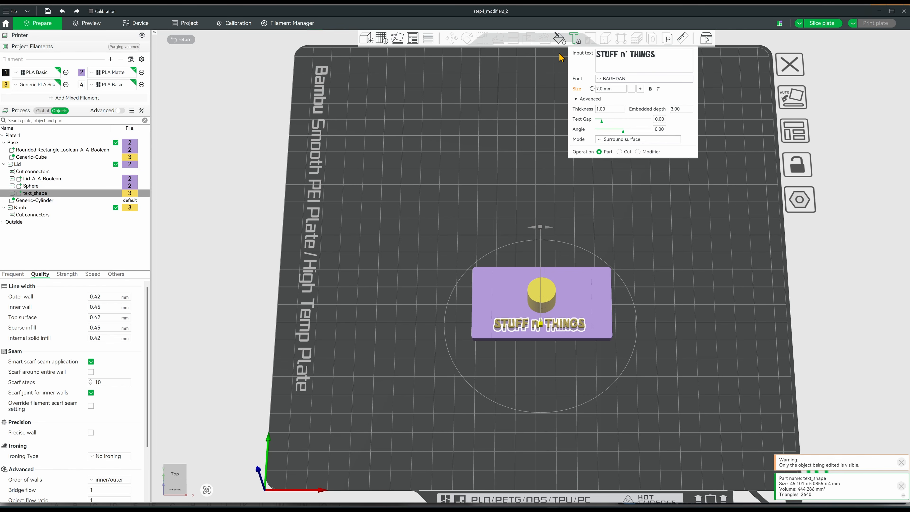
scroll(522, 274, "up", 5)
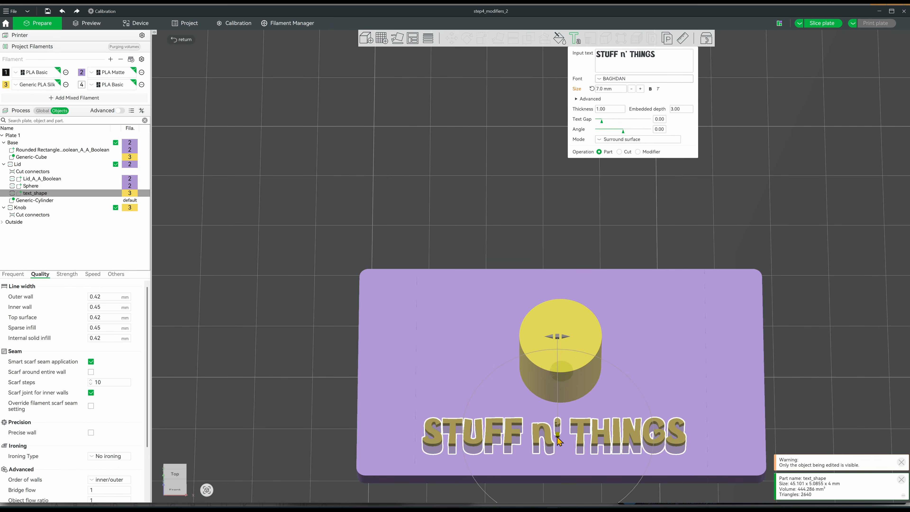
left_click_drag(557, 437, 571, 434)
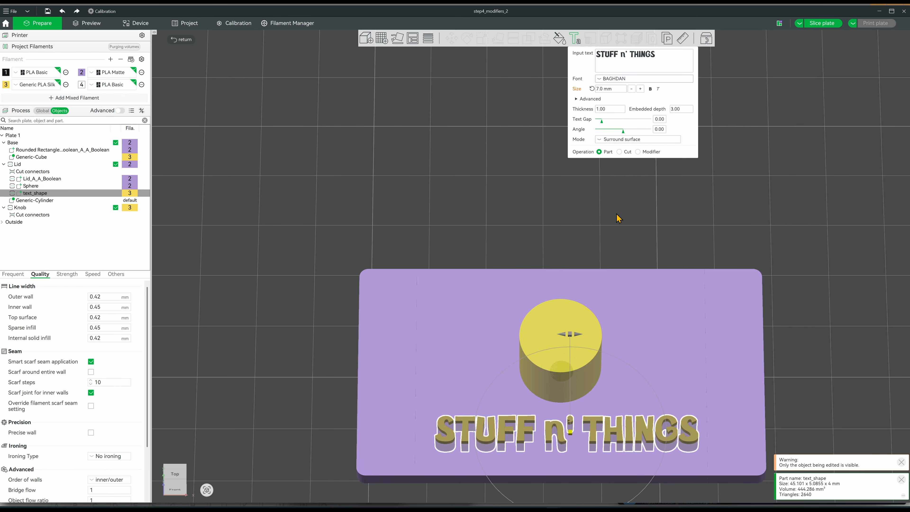
Step: Set the text's thickness to 0.40 and its embedded depth to 1.00
left_click_drag(617, 214, 616, 193)
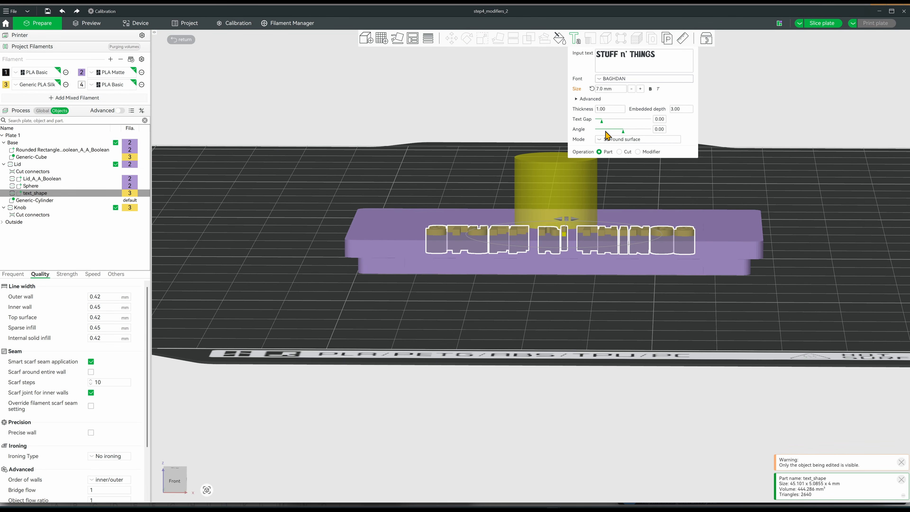
left_click(600, 109)
type("0.40")
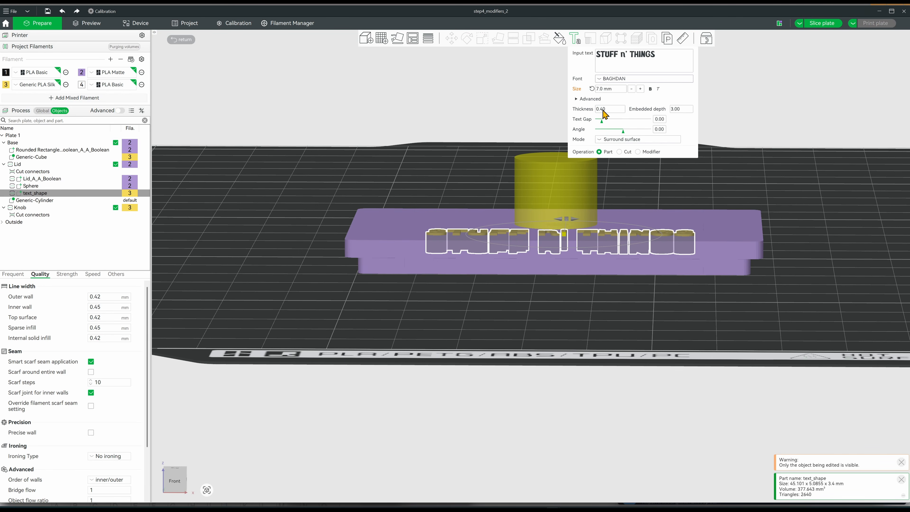
left_click(675, 109)
type("3.00")
key("BackSpace")
key("BackSpace")
key("BackSpace")
key("BackSpace")
type("1")
key("Return")
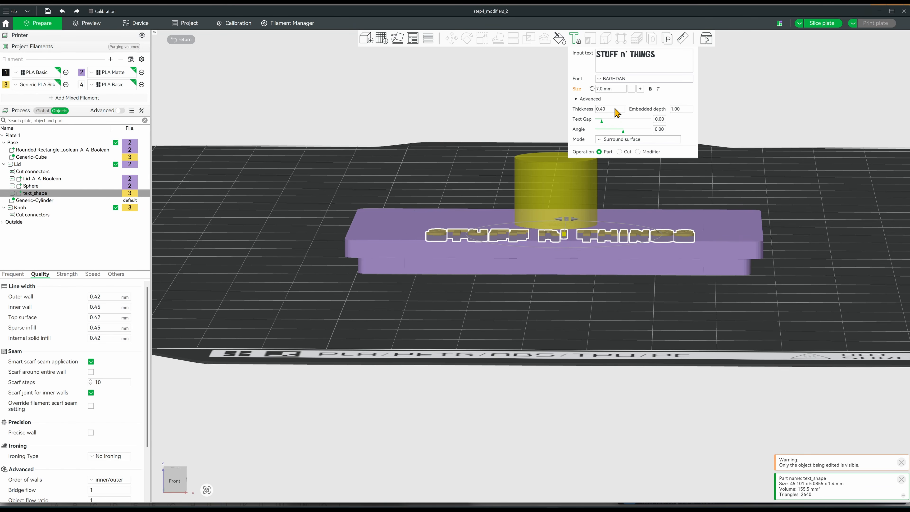
Step: Change the text's operation to Modifier and check the lettering on the lid's top in the sliced preview
left_click(642, 153)
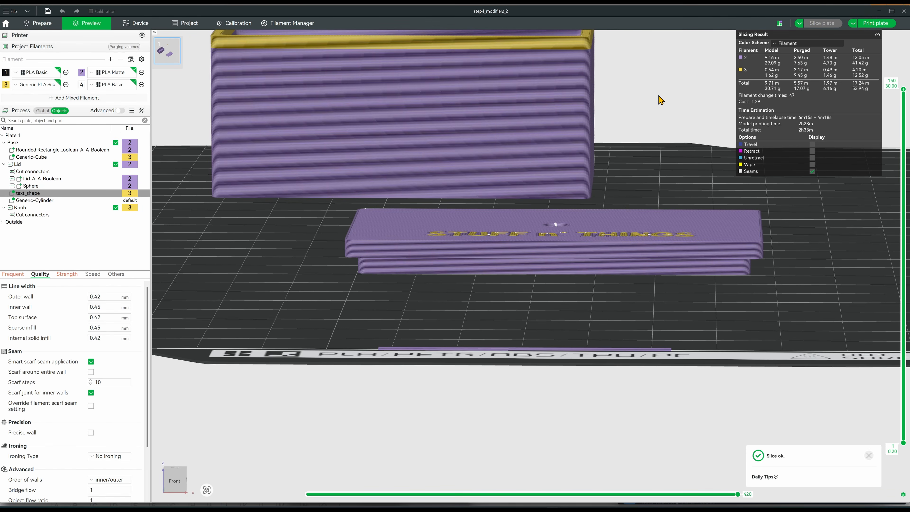
left_click_drag(661, 100, 522, 106)
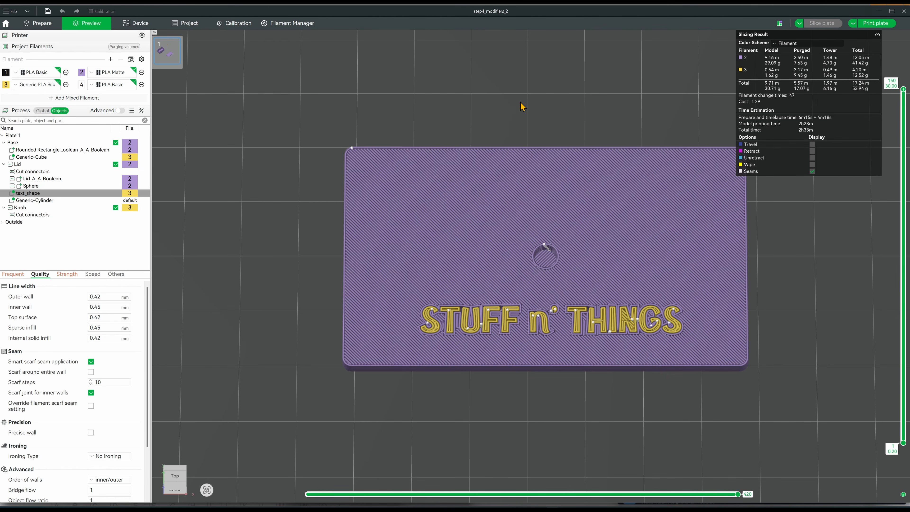
left_click(39, 23)
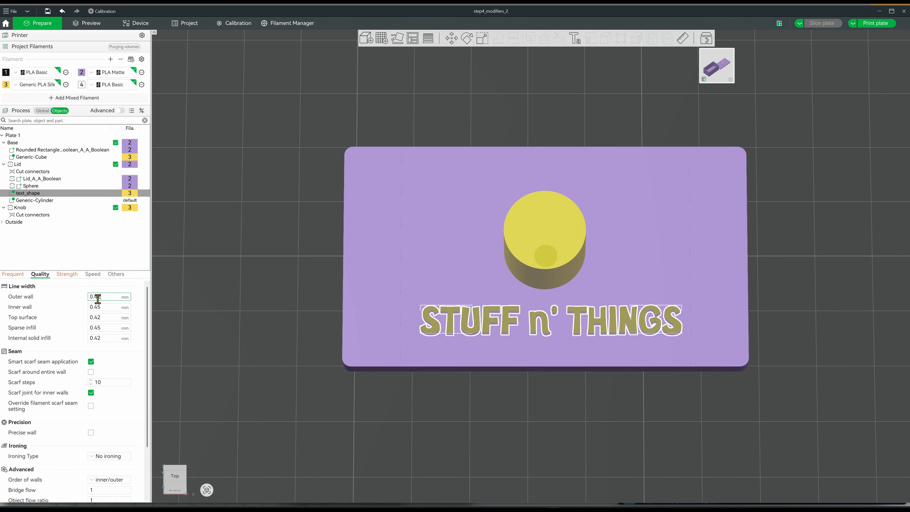
Step: Set the global wall generator to Arachne with a minimum wall width of 60 %
left_click_drag(98, 296, 132, 294)
type("5")
left_click(40, 112)
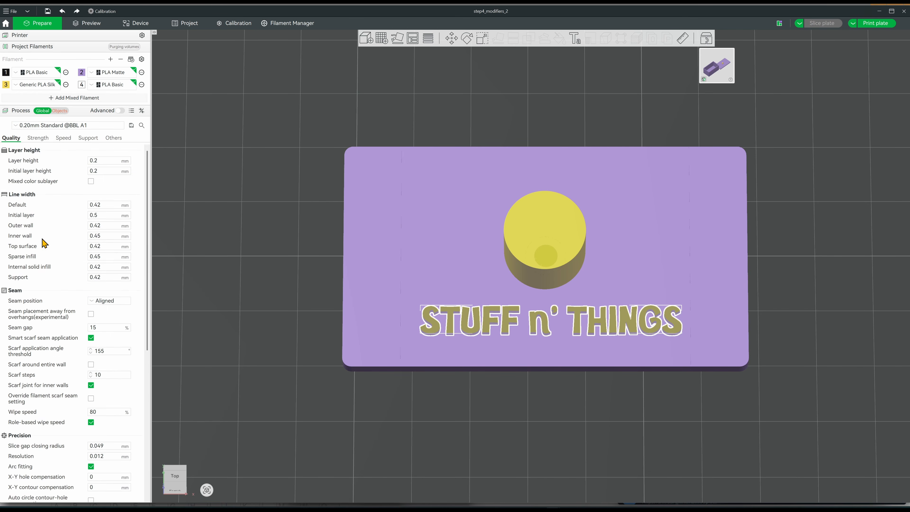
scroll(113, 341, "down", 5)
left_click(110, 365)
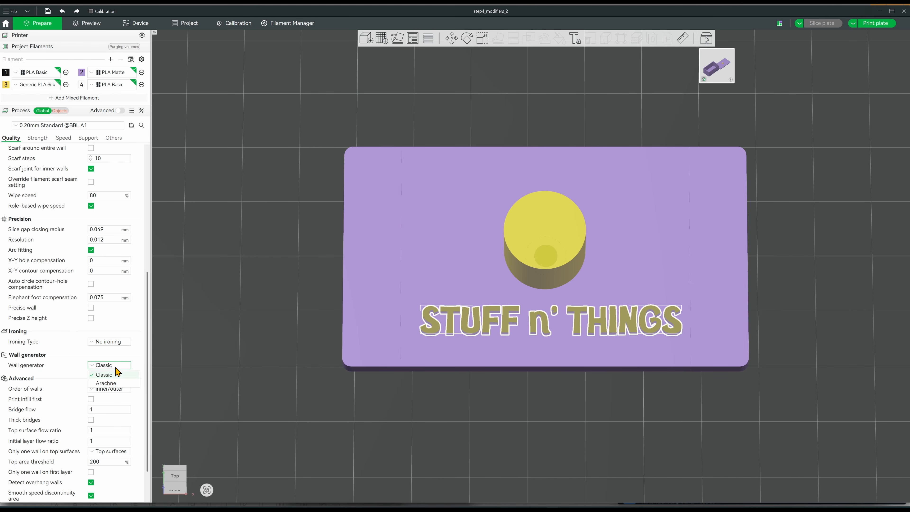
left_click(107, 379)
scroll(112, 369, "down", 2)
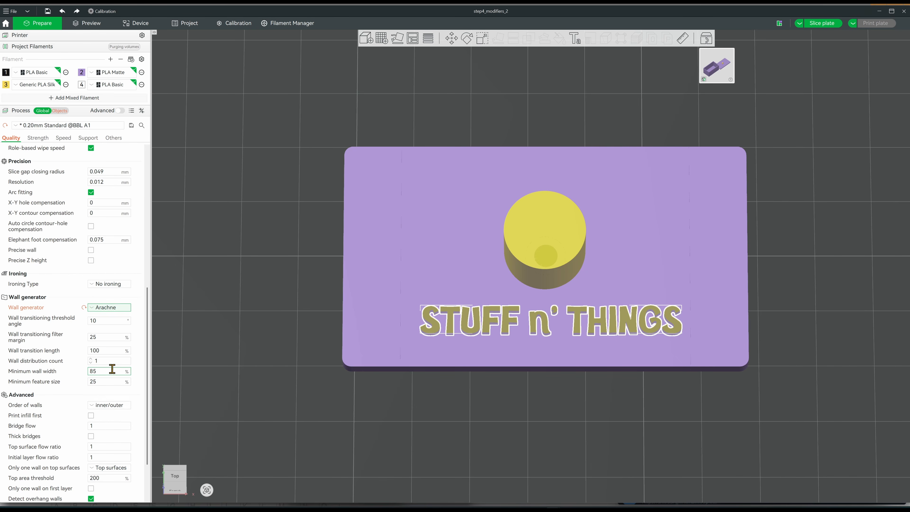
double_click(93, 371)
type("60")
key("Return")
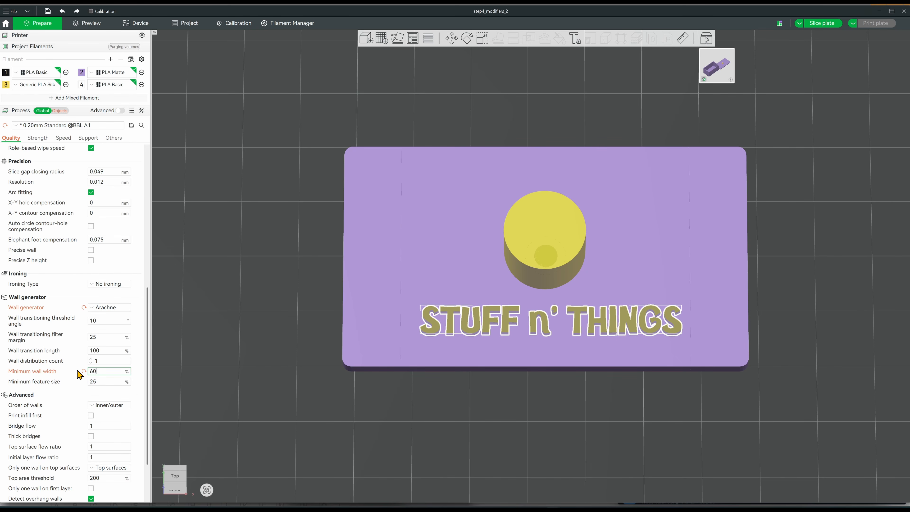
Step: Set the global order of walls to outer/inner and slice the plate
scroll(103, 303, "up", 3)
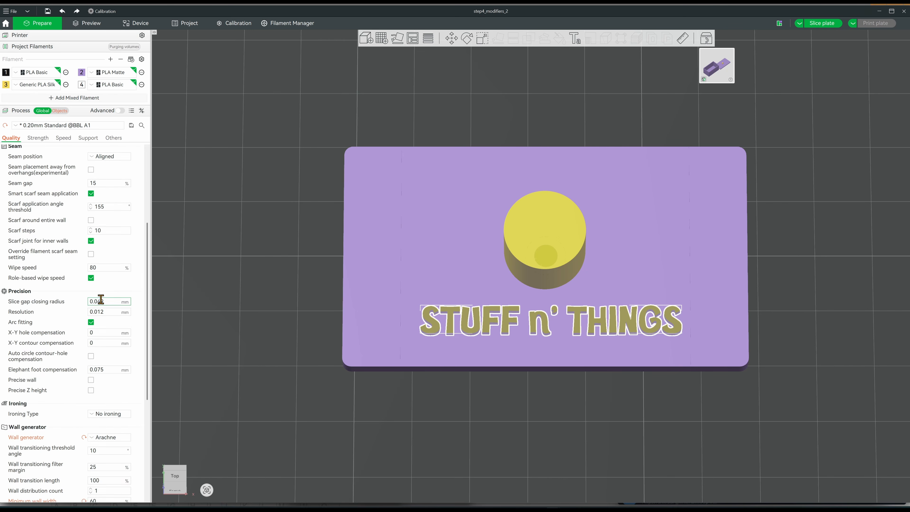
scroll(101, 299, "up", 3)
left_click(812, 26)
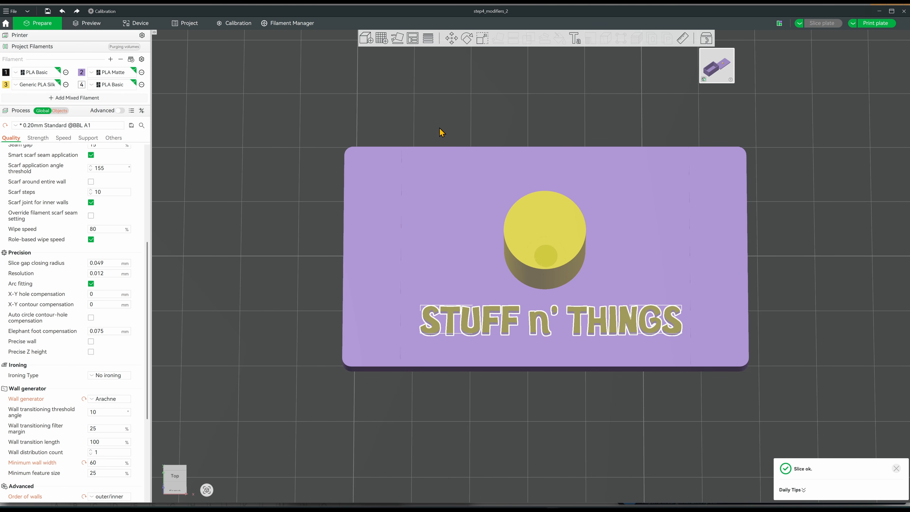
Step: Select the lid and lay it upside down with its text face flat on the plate
left_click(57, 111)
left_click(32, 165)
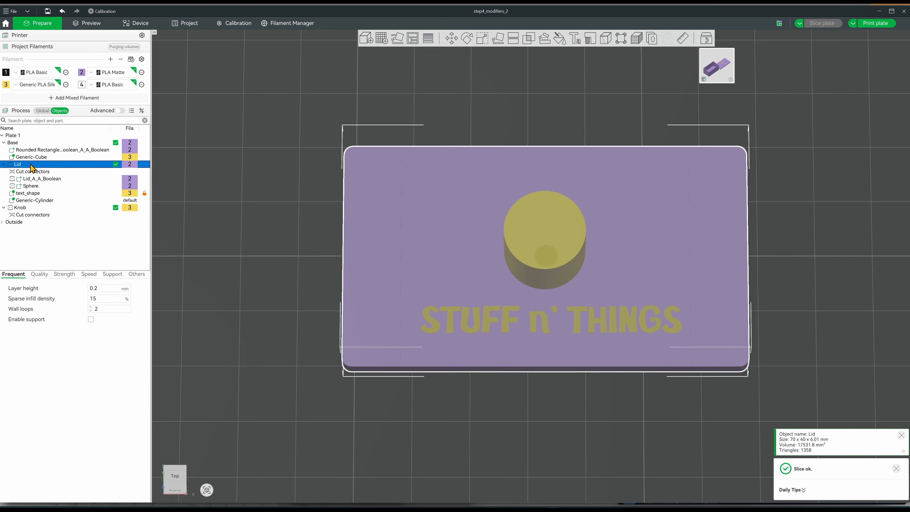
left_click(499, 39)
left_click(646, 215)
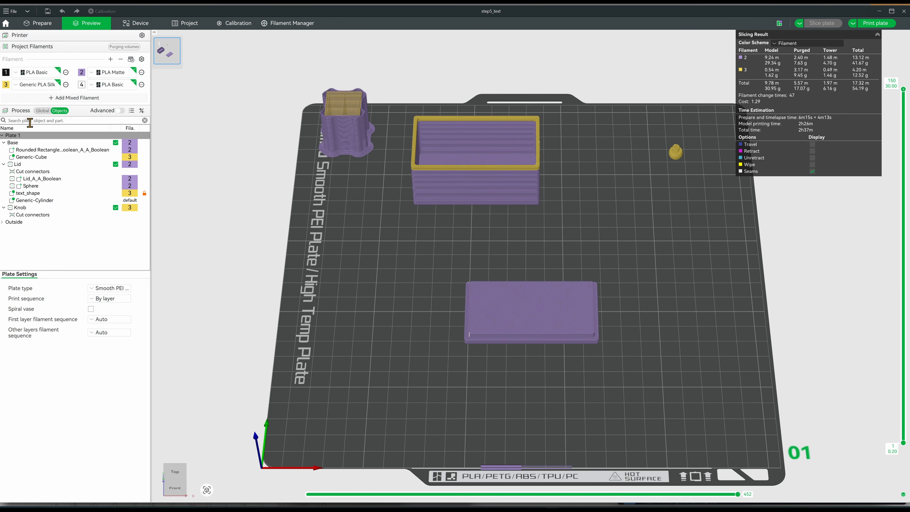
Step: Set the global print sequence to By object and accept it despite the timelapse limitation
left_click(42, 110)
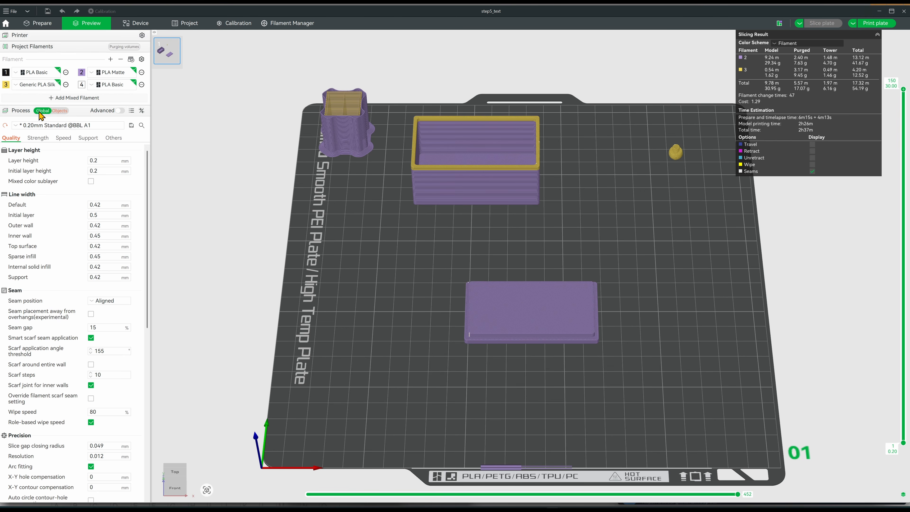
left_click(114, 139)
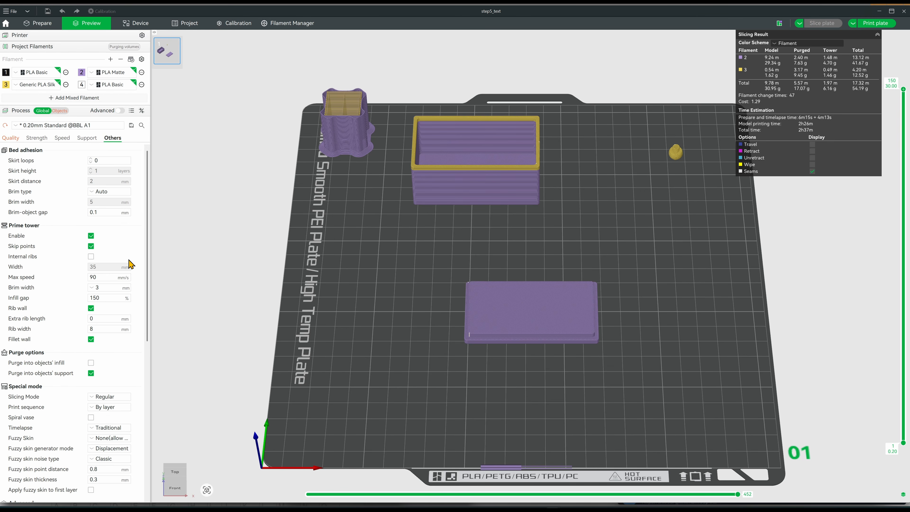
left_click(113, 408)
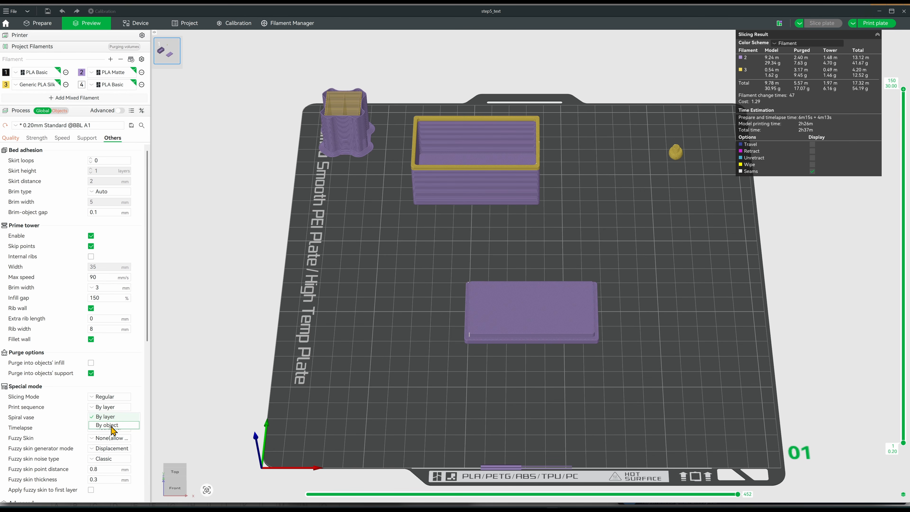
left_click(112, 425)
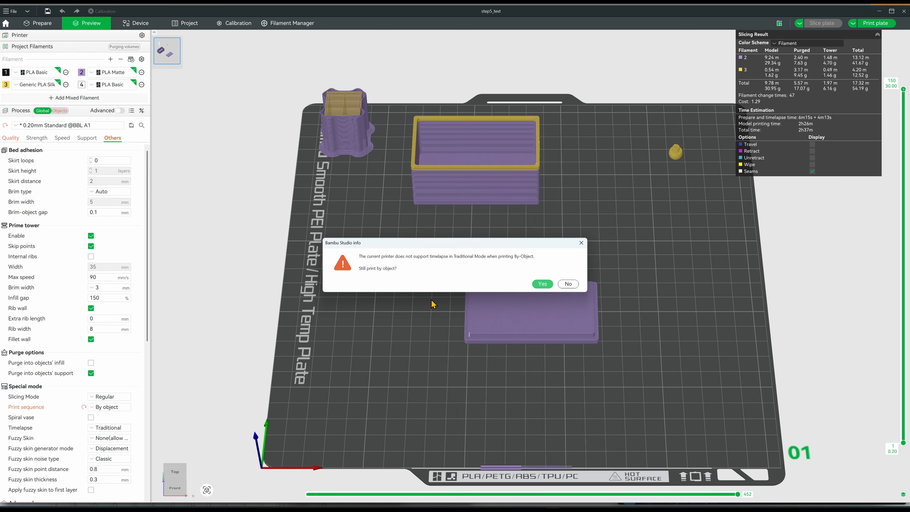
left_click(542, 284)
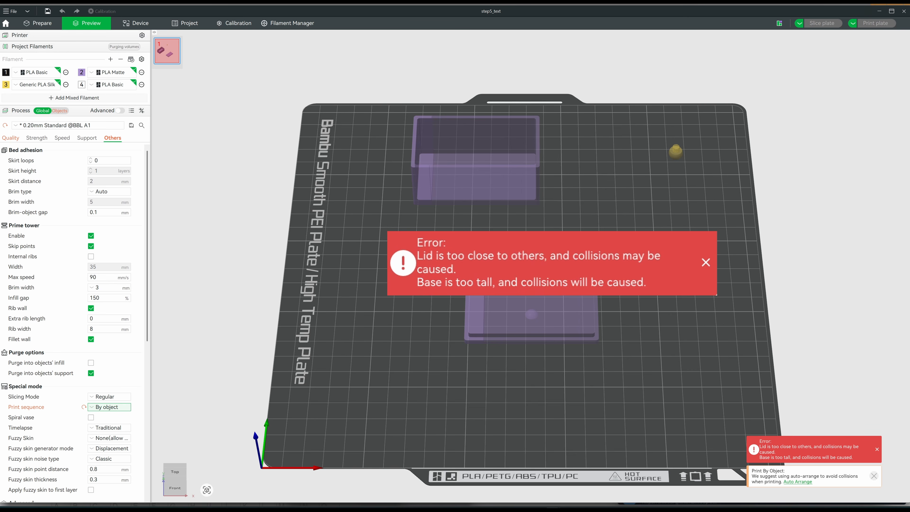
Step: Return to the plate layout and examine the clearance zones and print order of the base, lid and knob
scroll(543, 247, "down", 3)
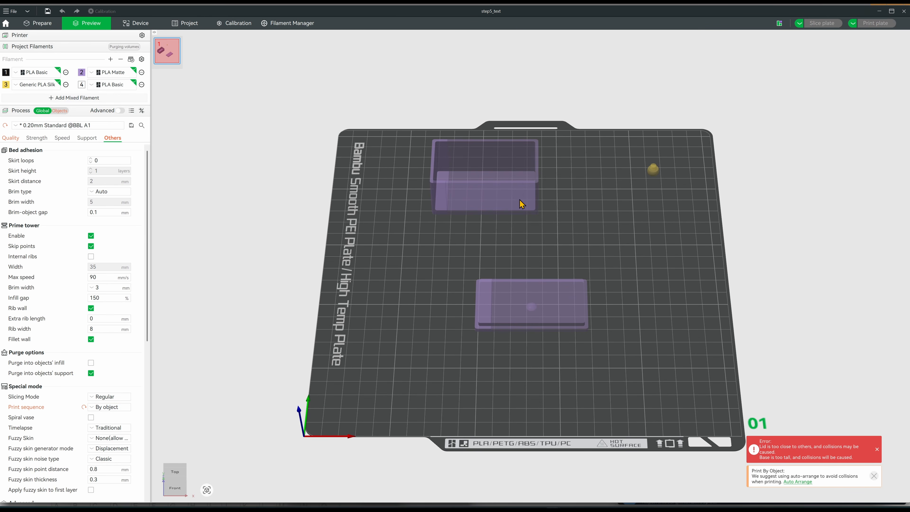
mouse_move(521, 203)
left_mouse_down()
mouse_move(488, 224)
mouse_move(507, 211)
left_mouse_up()
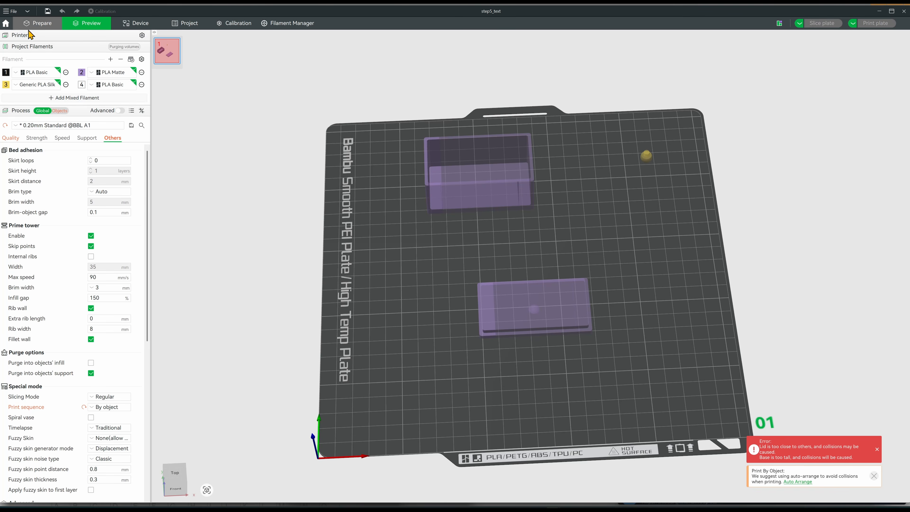
left_click(36, 24)
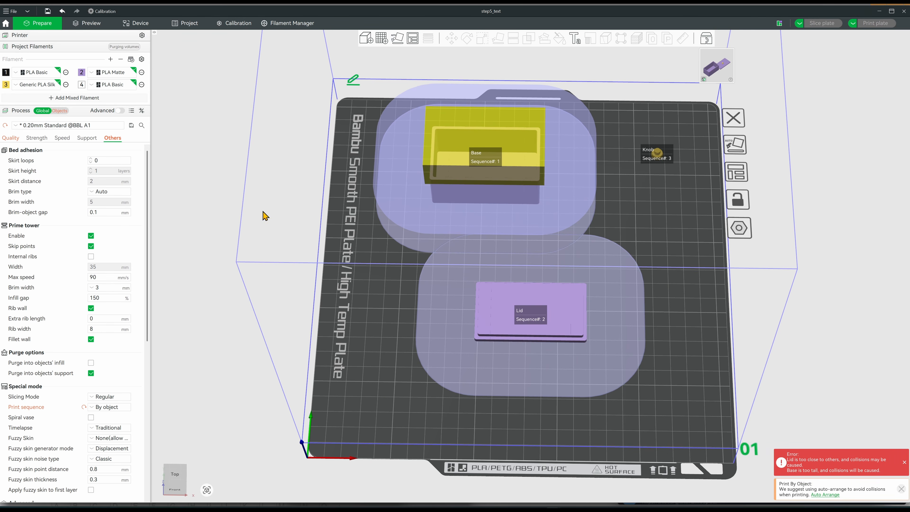
left_click(320, 343)
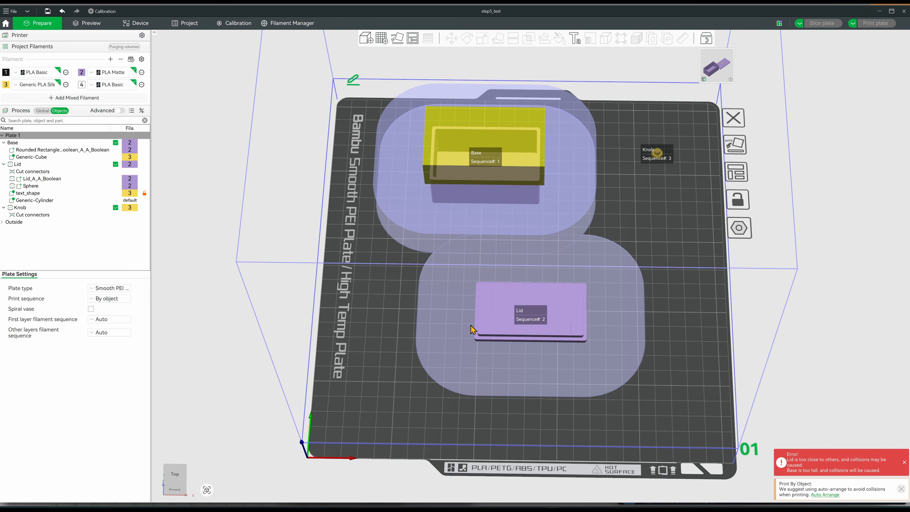
Step: Move the lid toward the front right of the plate, away from the base's clearance zone
left_click_drag(529, 322, 595, 360)
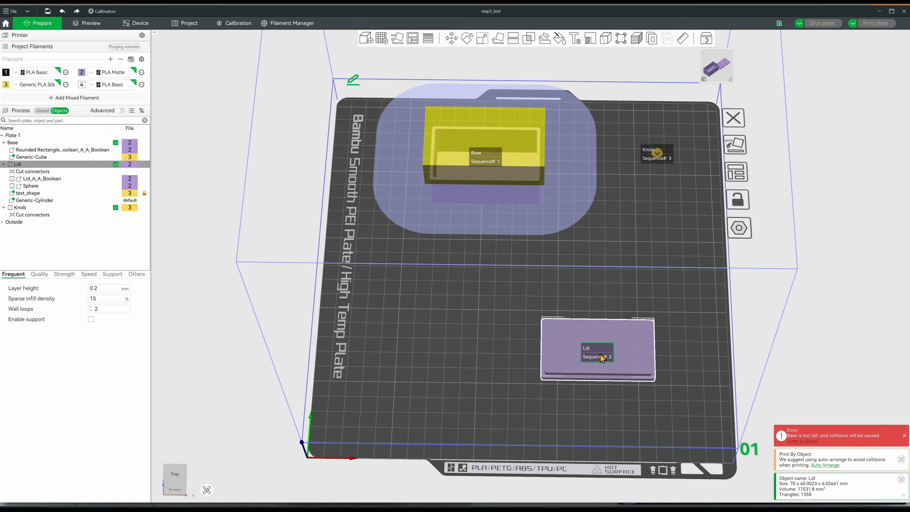
left_click_drag(413, 192, 384, 190)
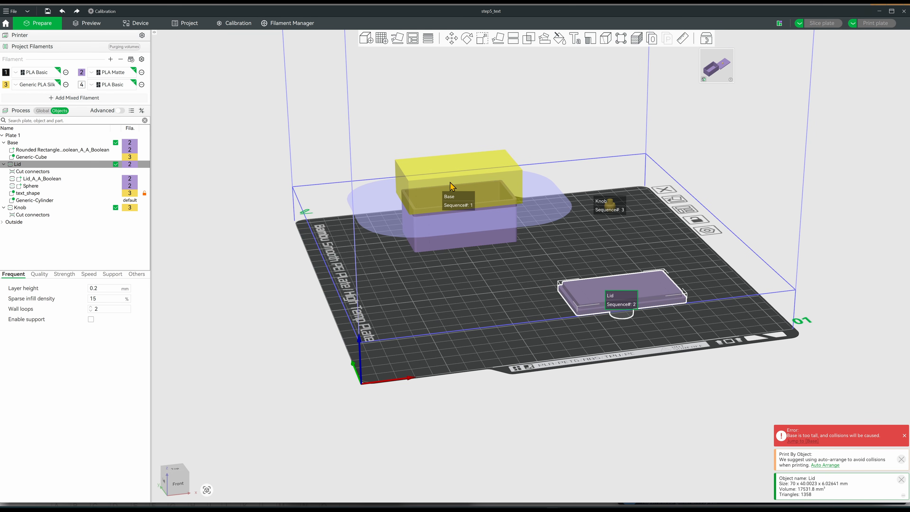
Step: Collapse the lid and base entries in the object list and reorder the base to come after the lid
left_click(3, 165)
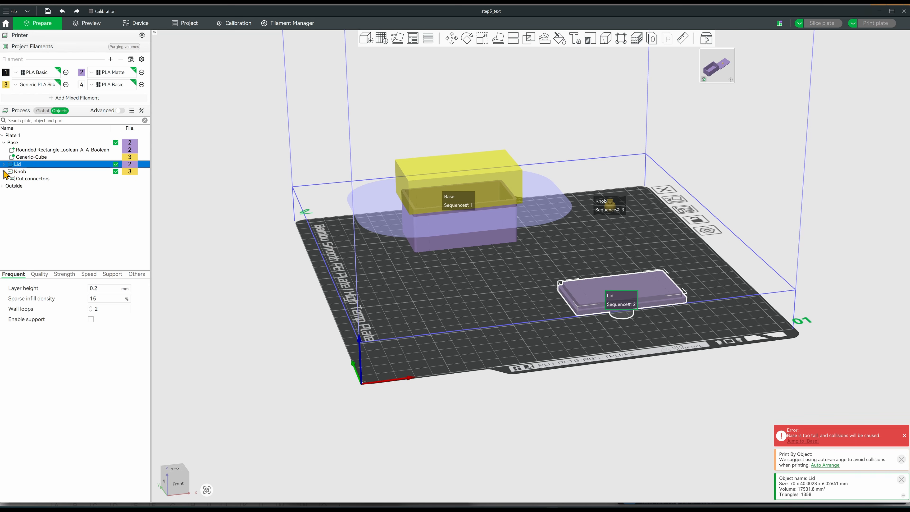
left_click(3, 143)
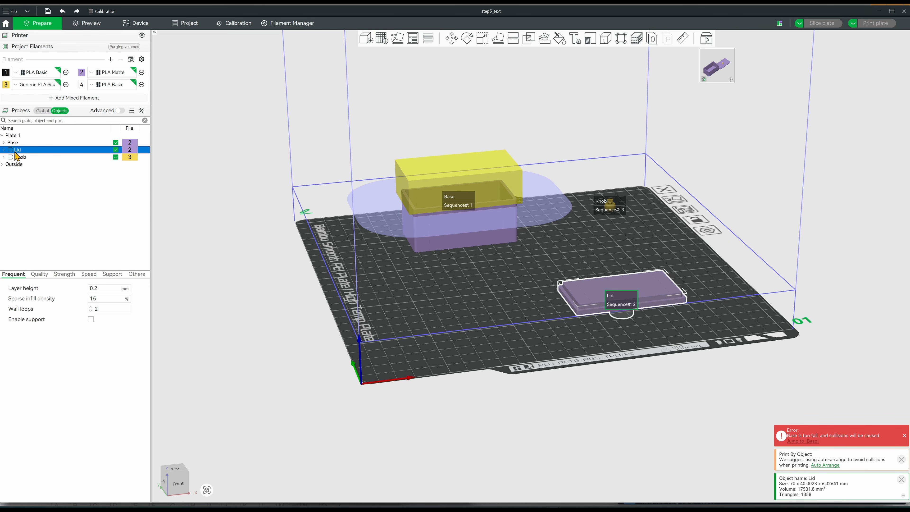
left_click_drag(13, 142, 18, 154)
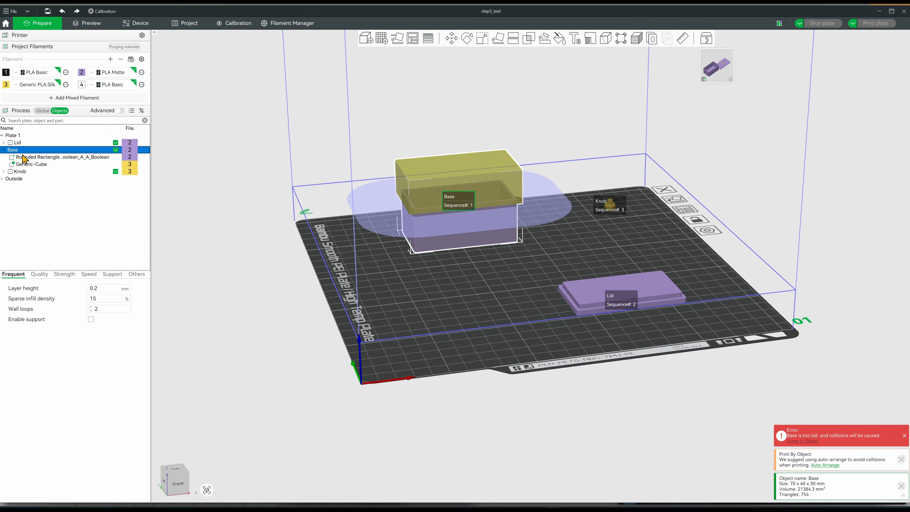
Step: Auto-arrange the base, lid and knob on the plate for by-object printing and slice the plate
key("a")
left_click_drag(357, 201, 357, 241)
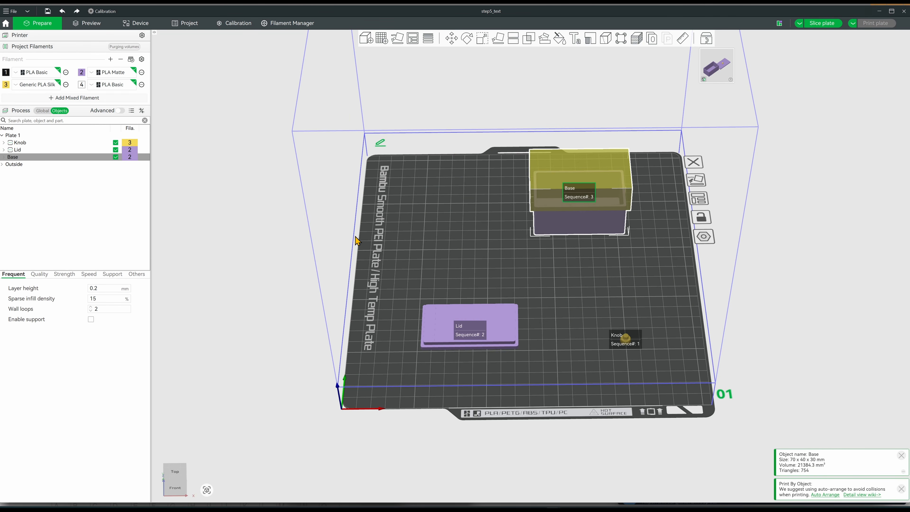
left_click(821, 23)
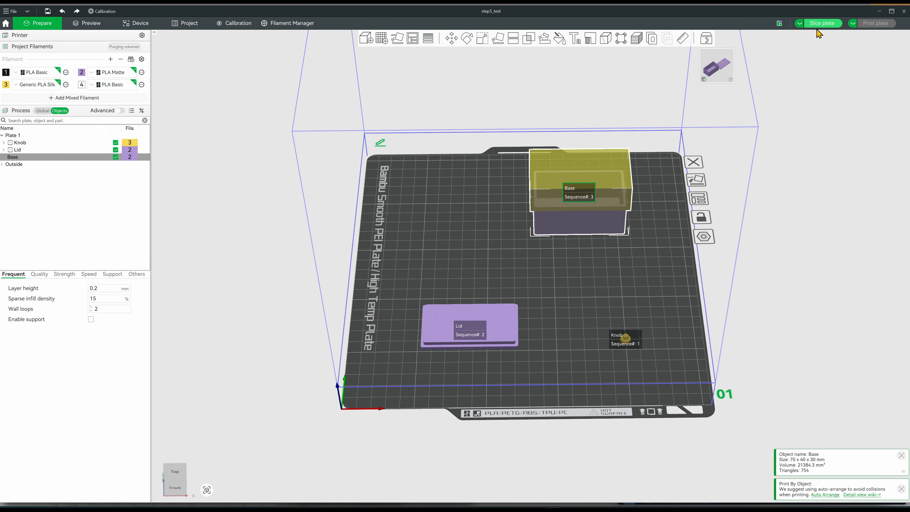